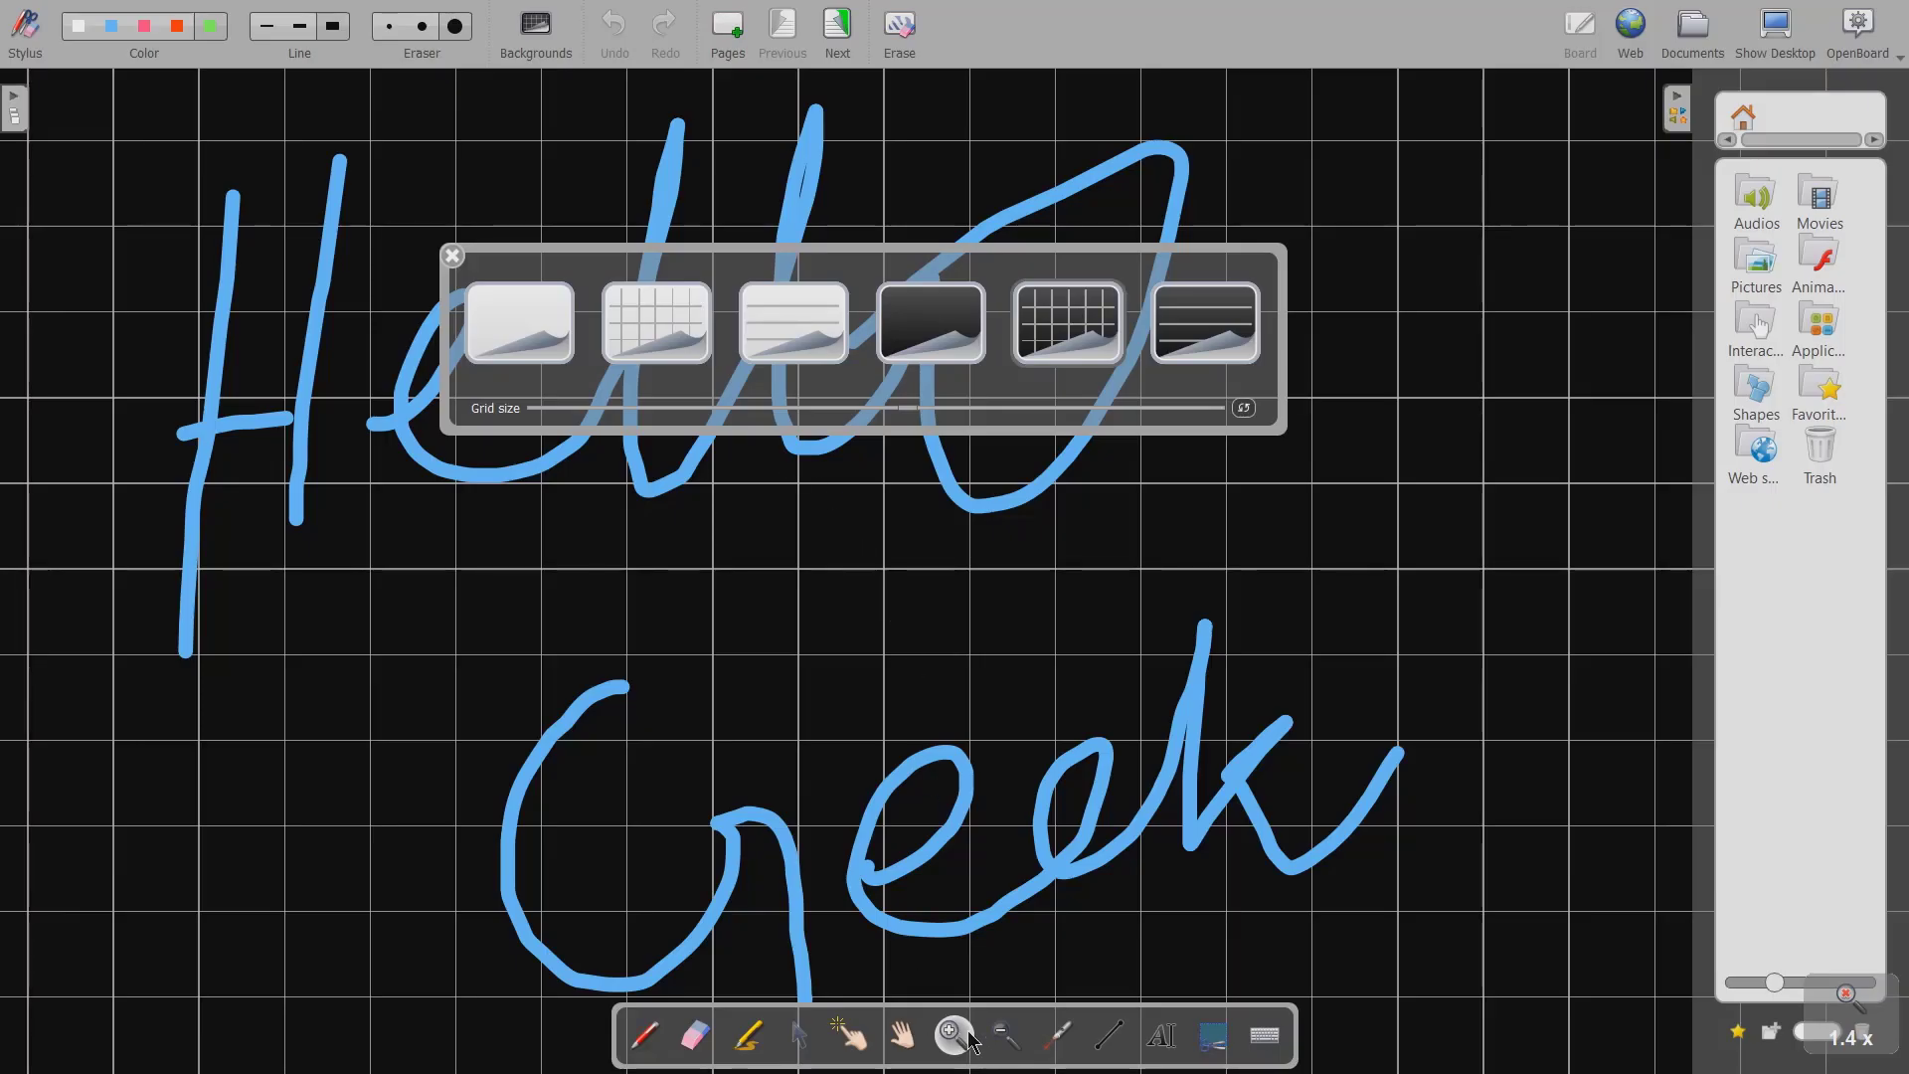
- Zoom the board out to 0.7x and back in, moving the background palette aside
left_click(1004, 1034)
left_click(1041, 761)
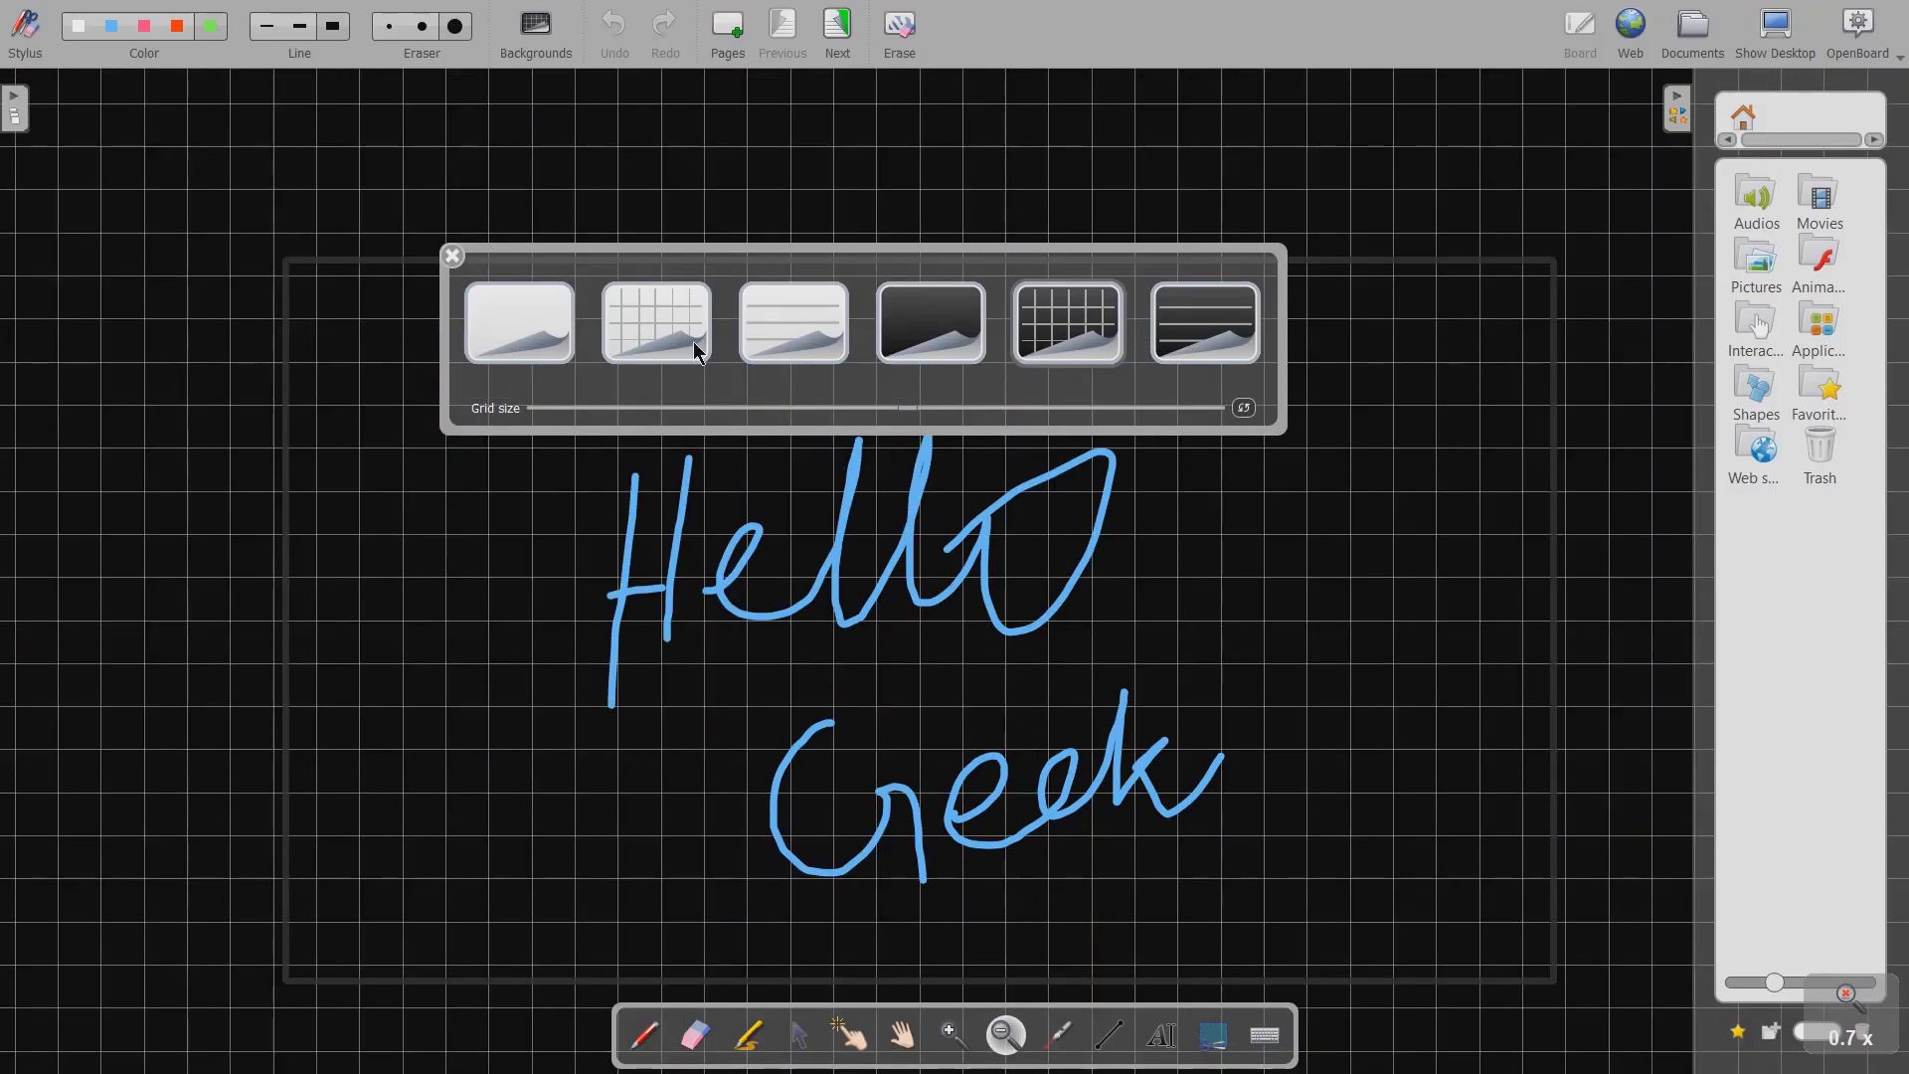
left_click_drag(708, 323, 800, 174)
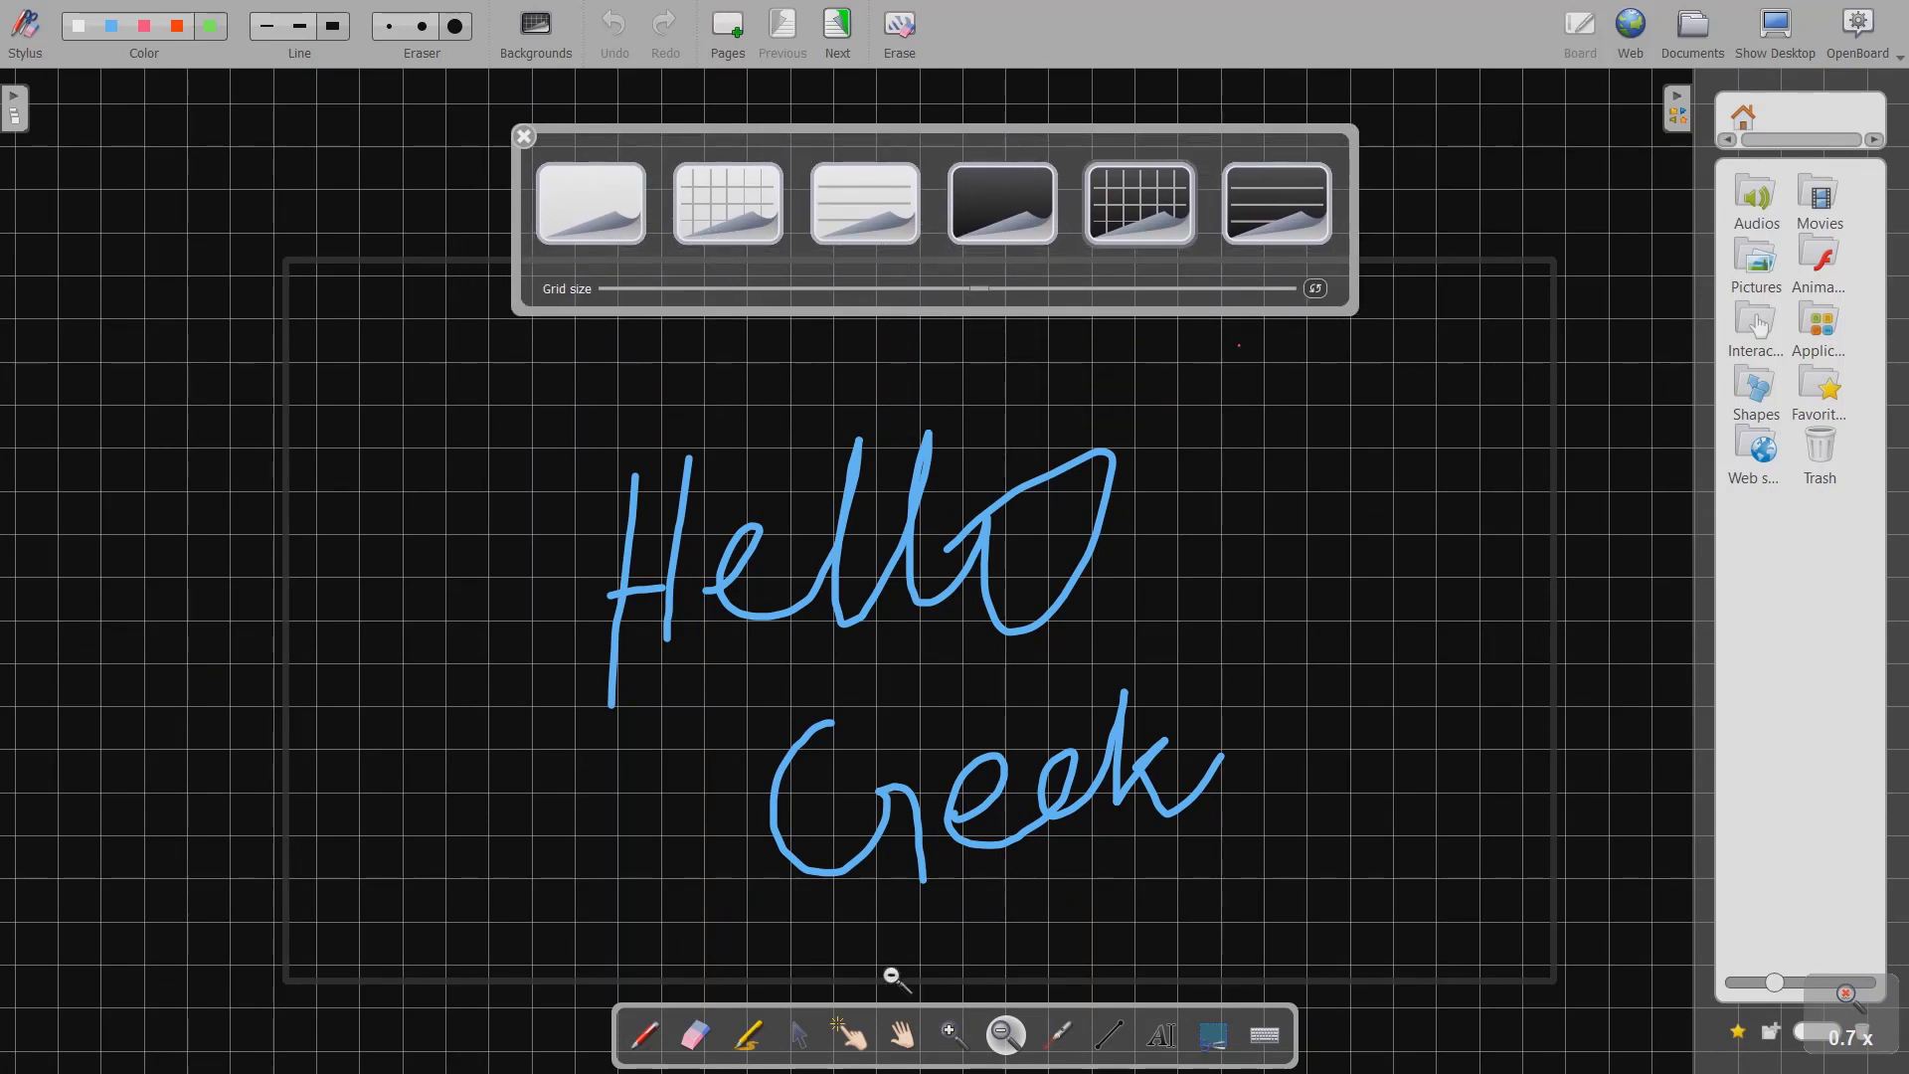
left_click(952, 1035)
left_click(1080, 680)
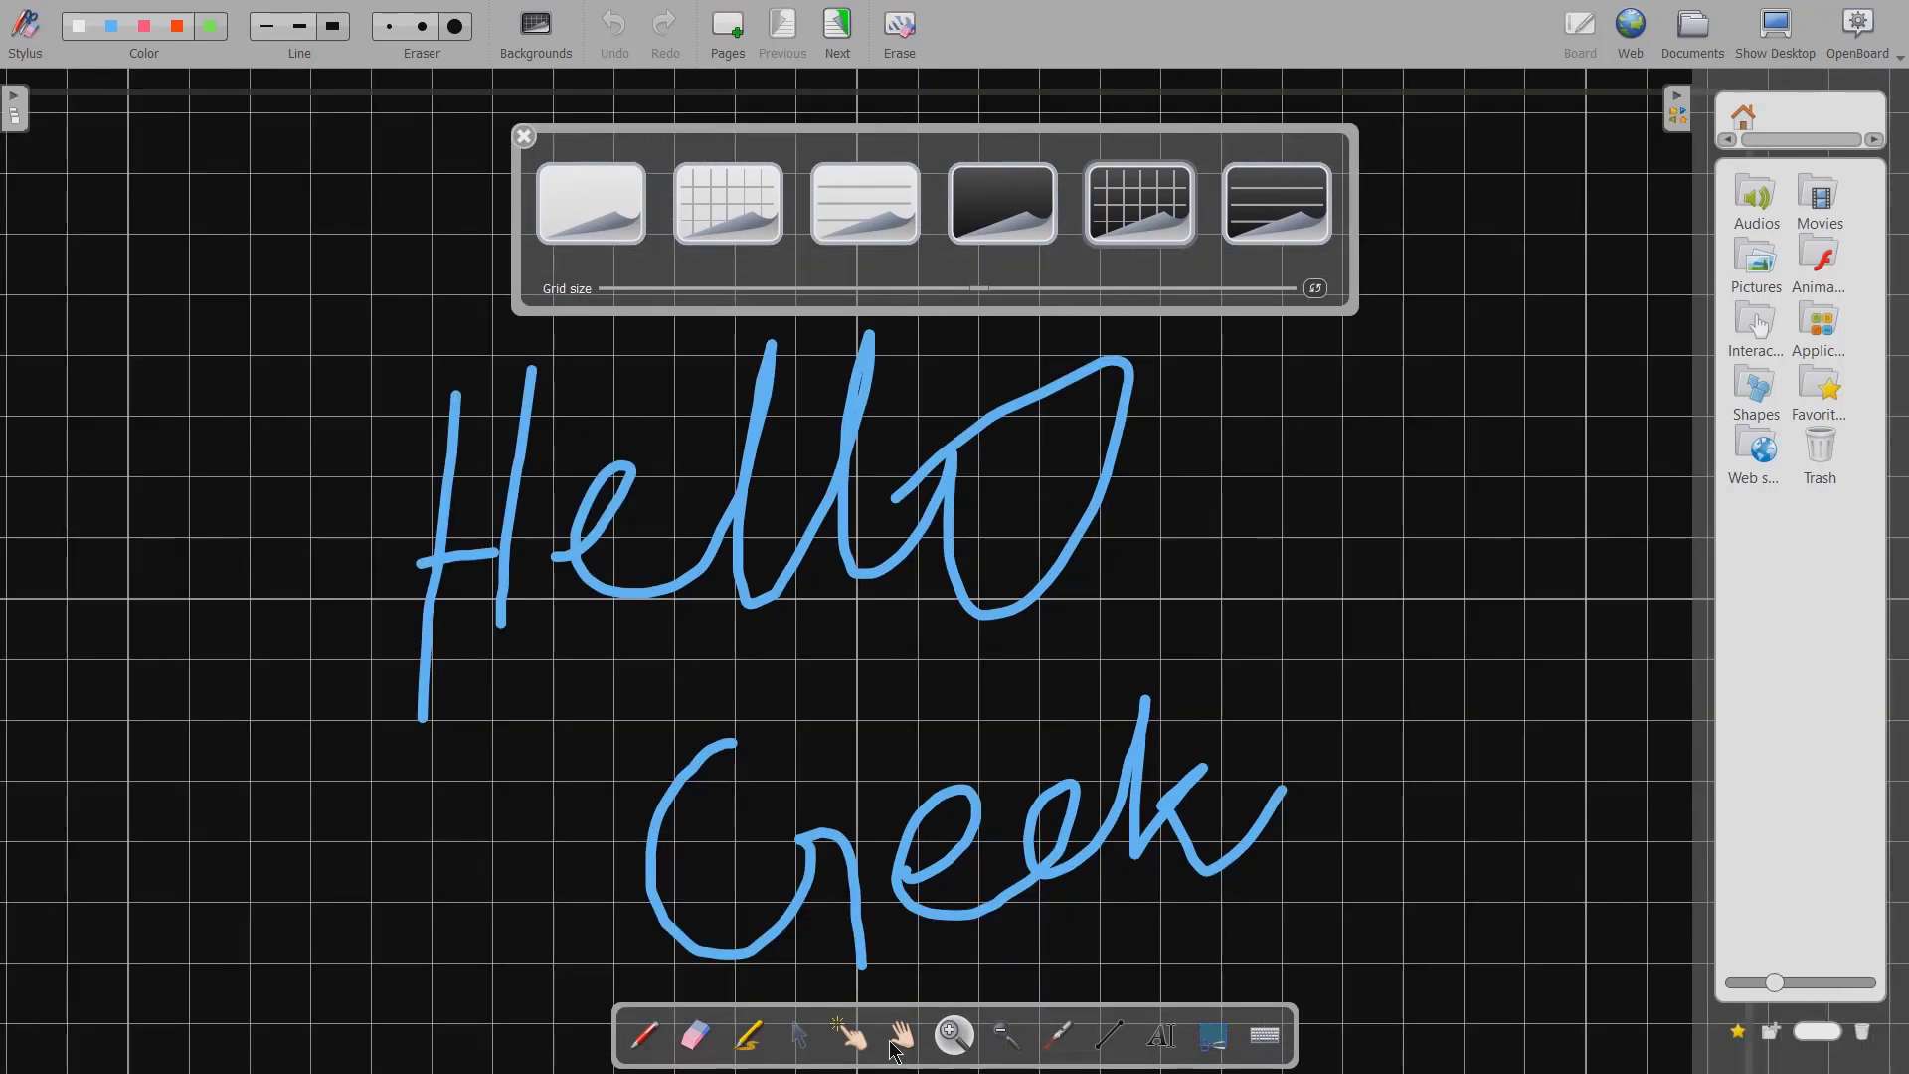
left_click(803, 1039)
- Try the light grid background, then ruled lines with closer spacing
left_click(746, 204)
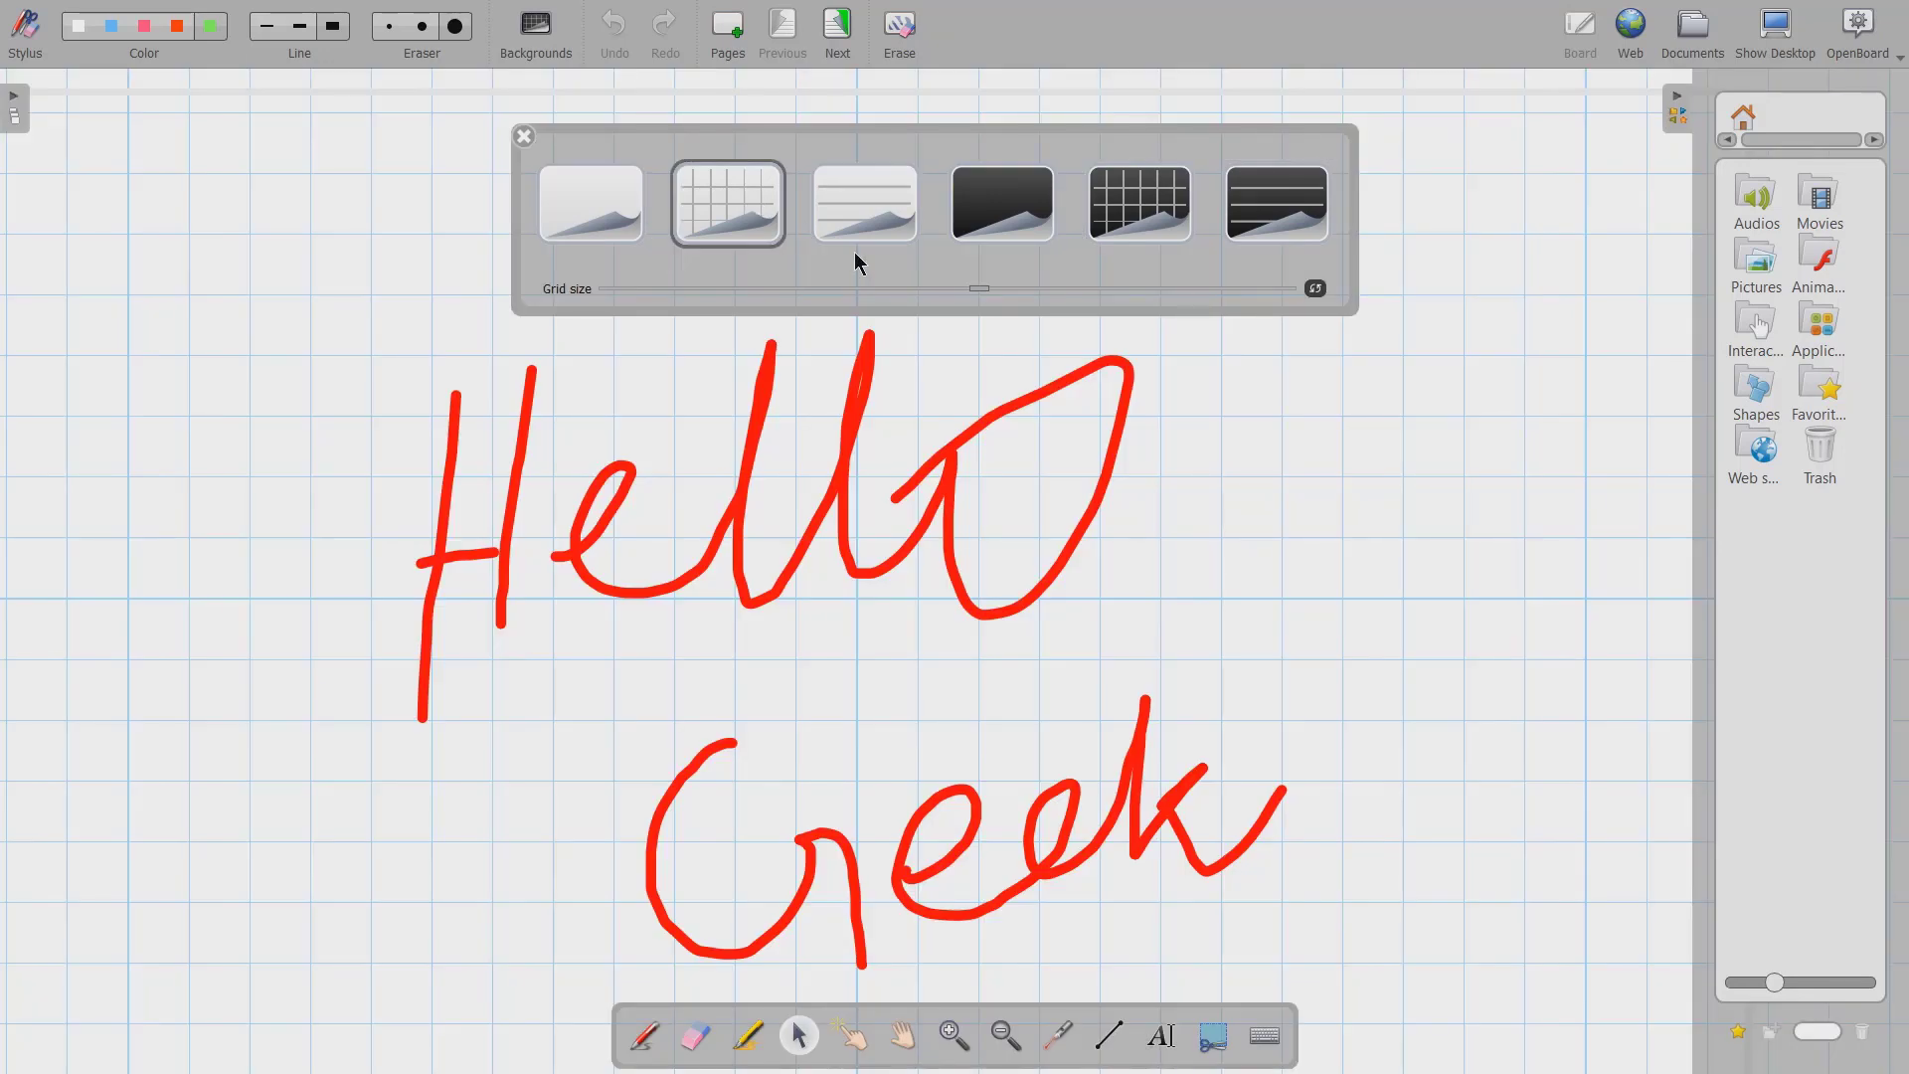
left_click(883, 234)
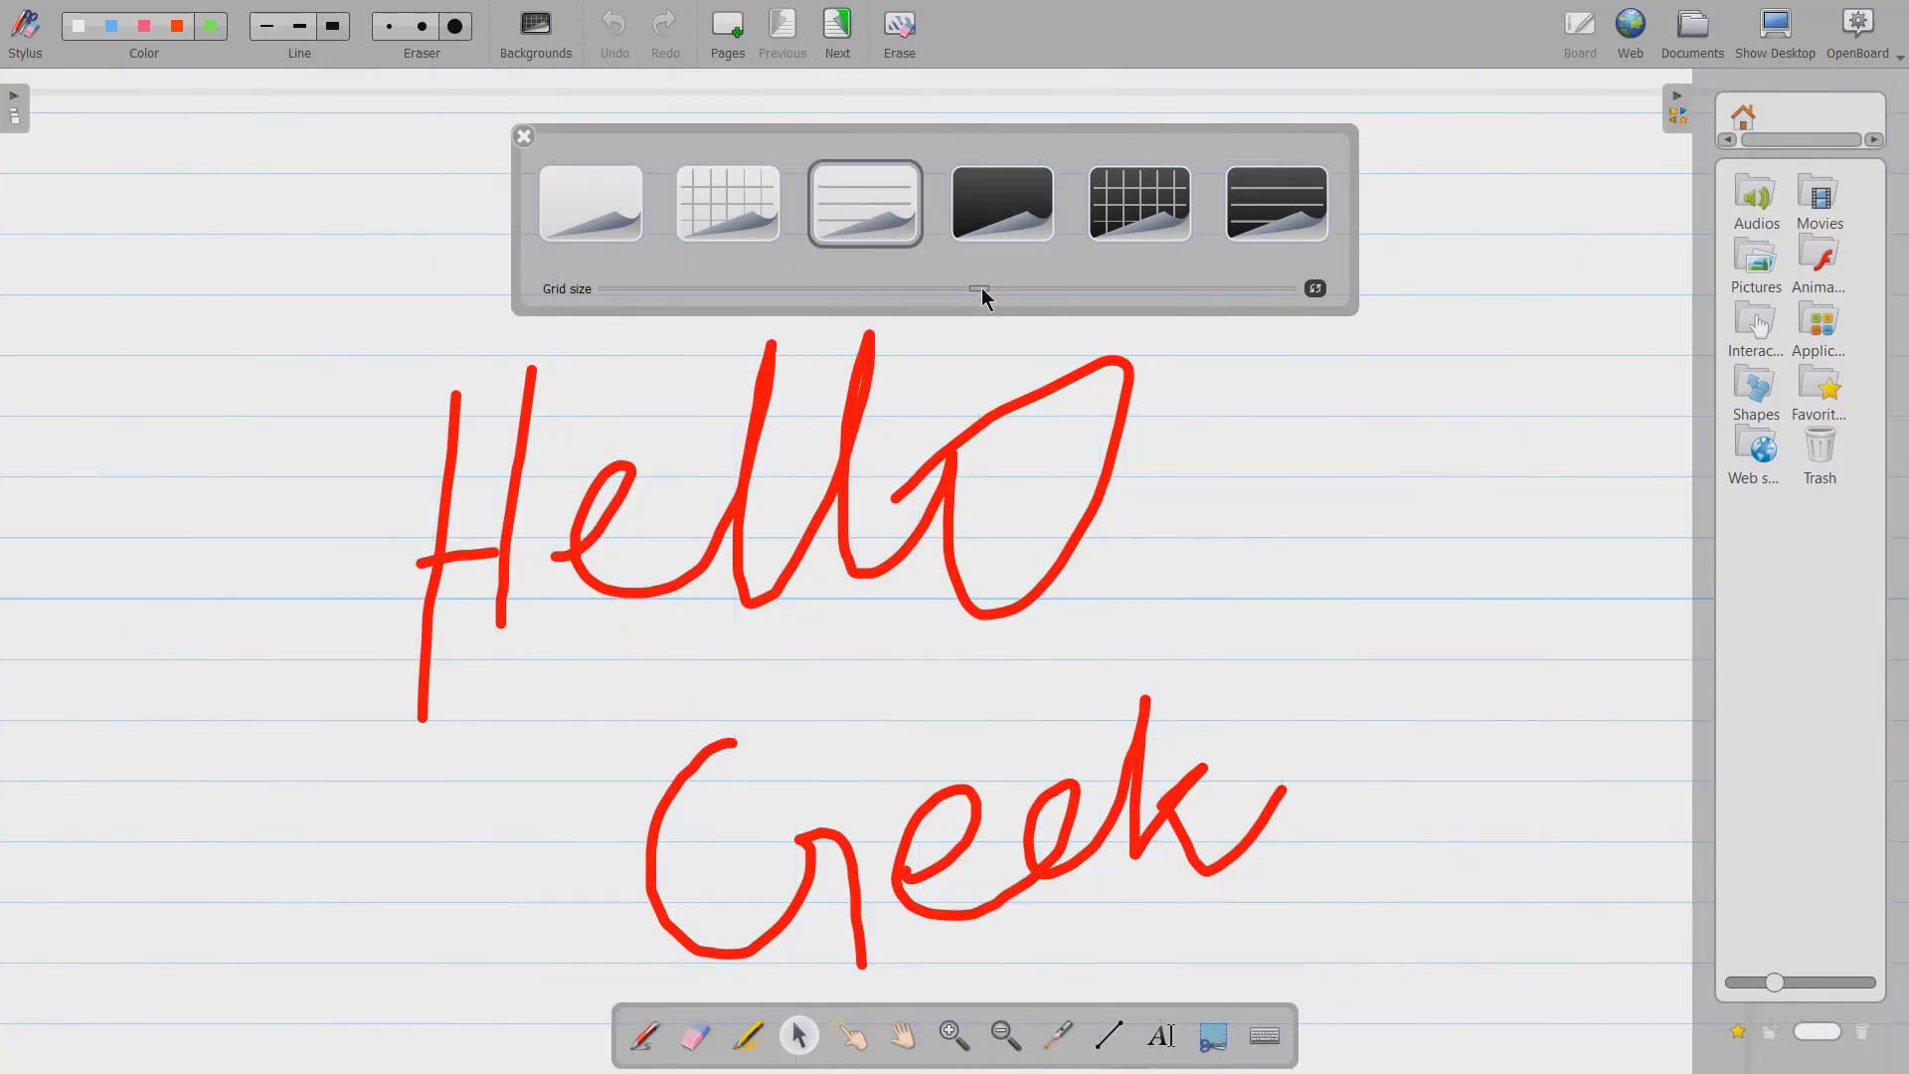
left_click_drag(983, 291, 782, 301)
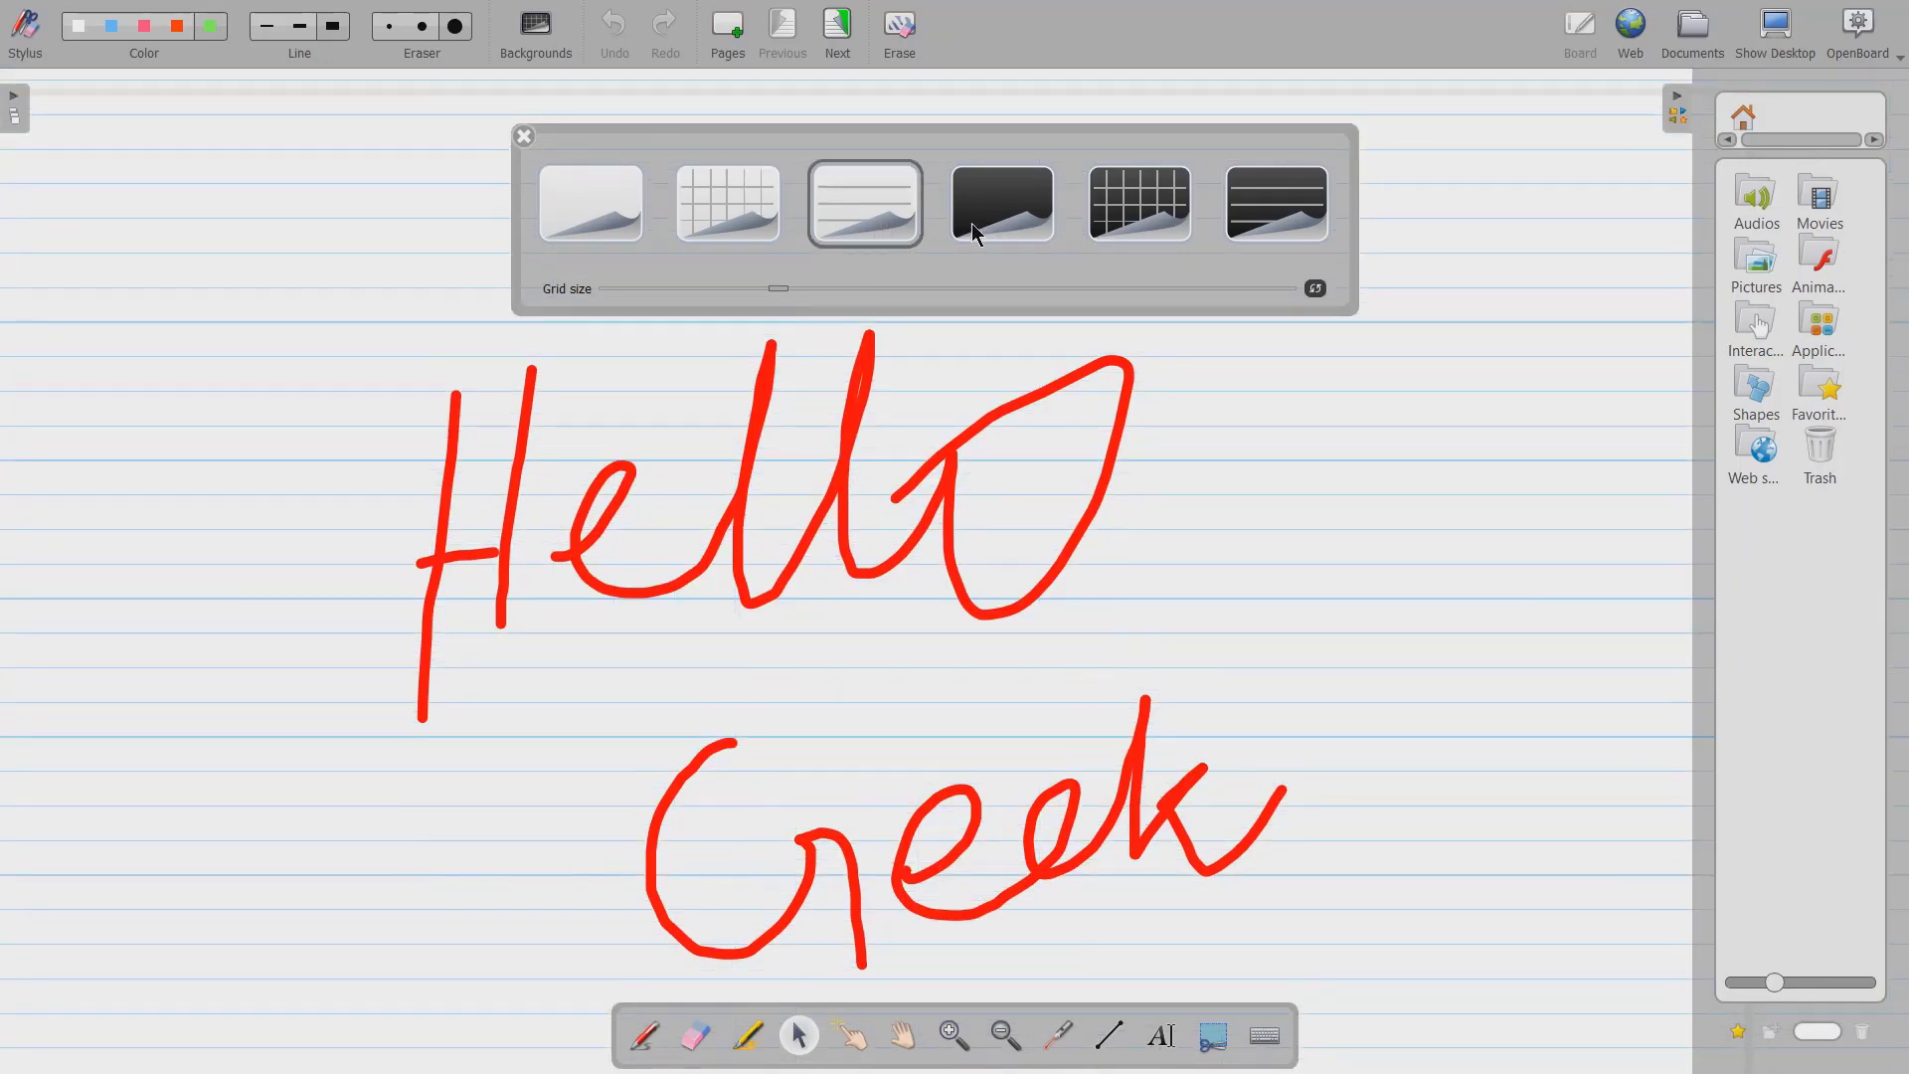
- Switch to the dark grid background and make the grid progressively coarser
left_click(1132, 209)
left_click(954, 289)
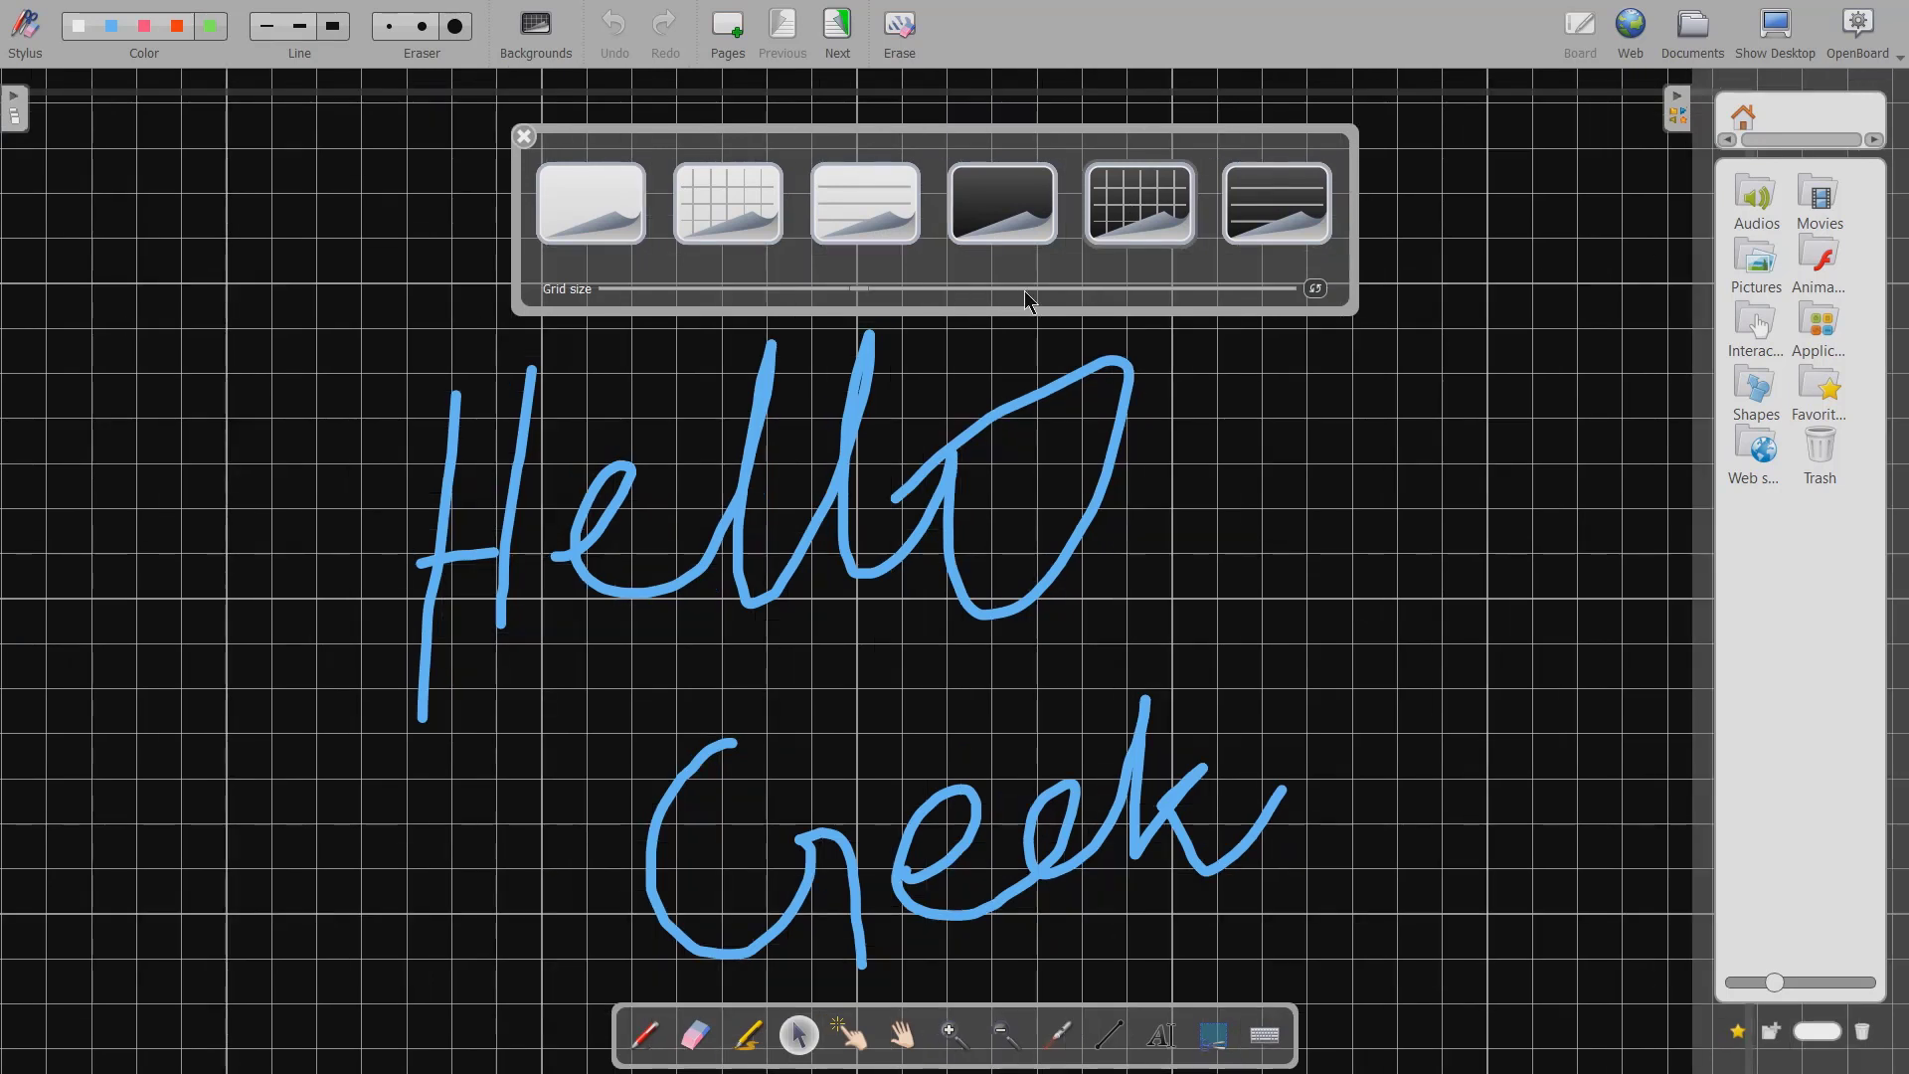
left_click(1024, 290)
left_click(1041, 286)
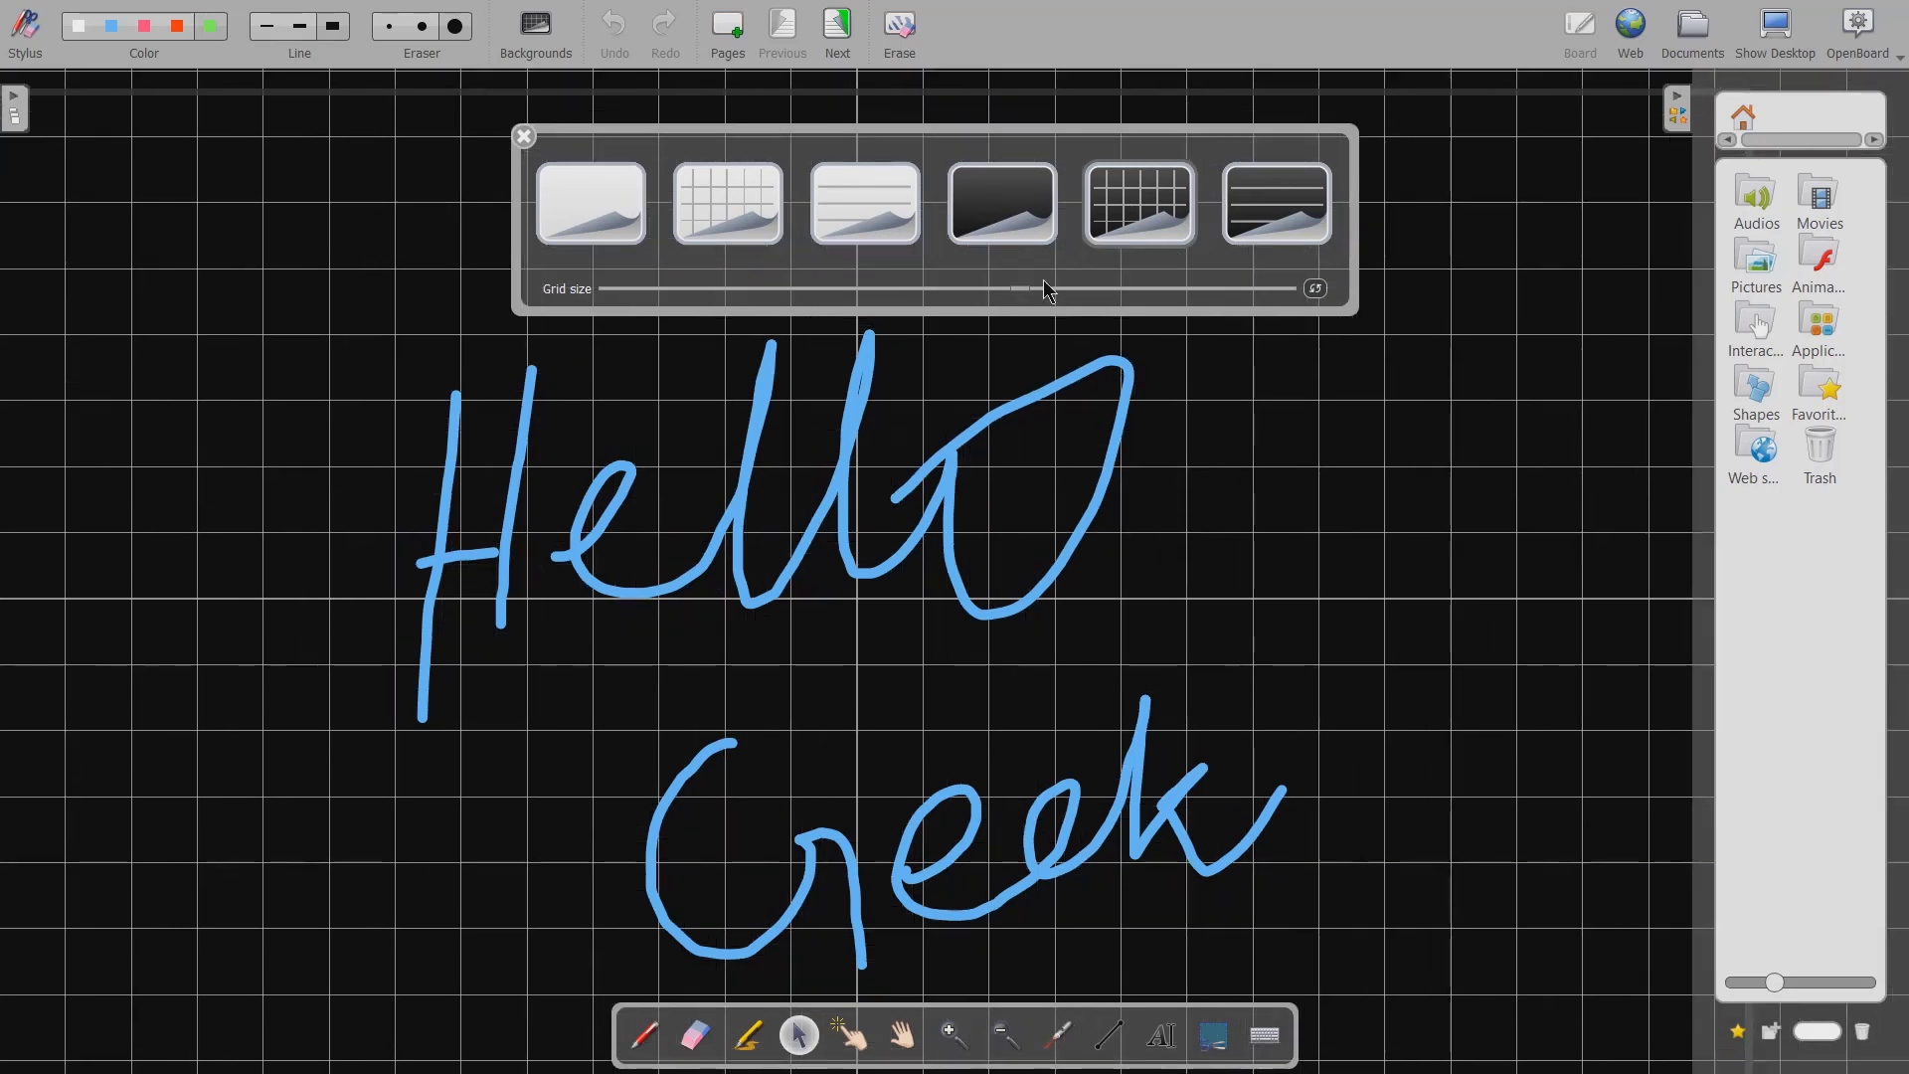
- Adjust the OpenBoard grid size once more
left_click(843, 288)
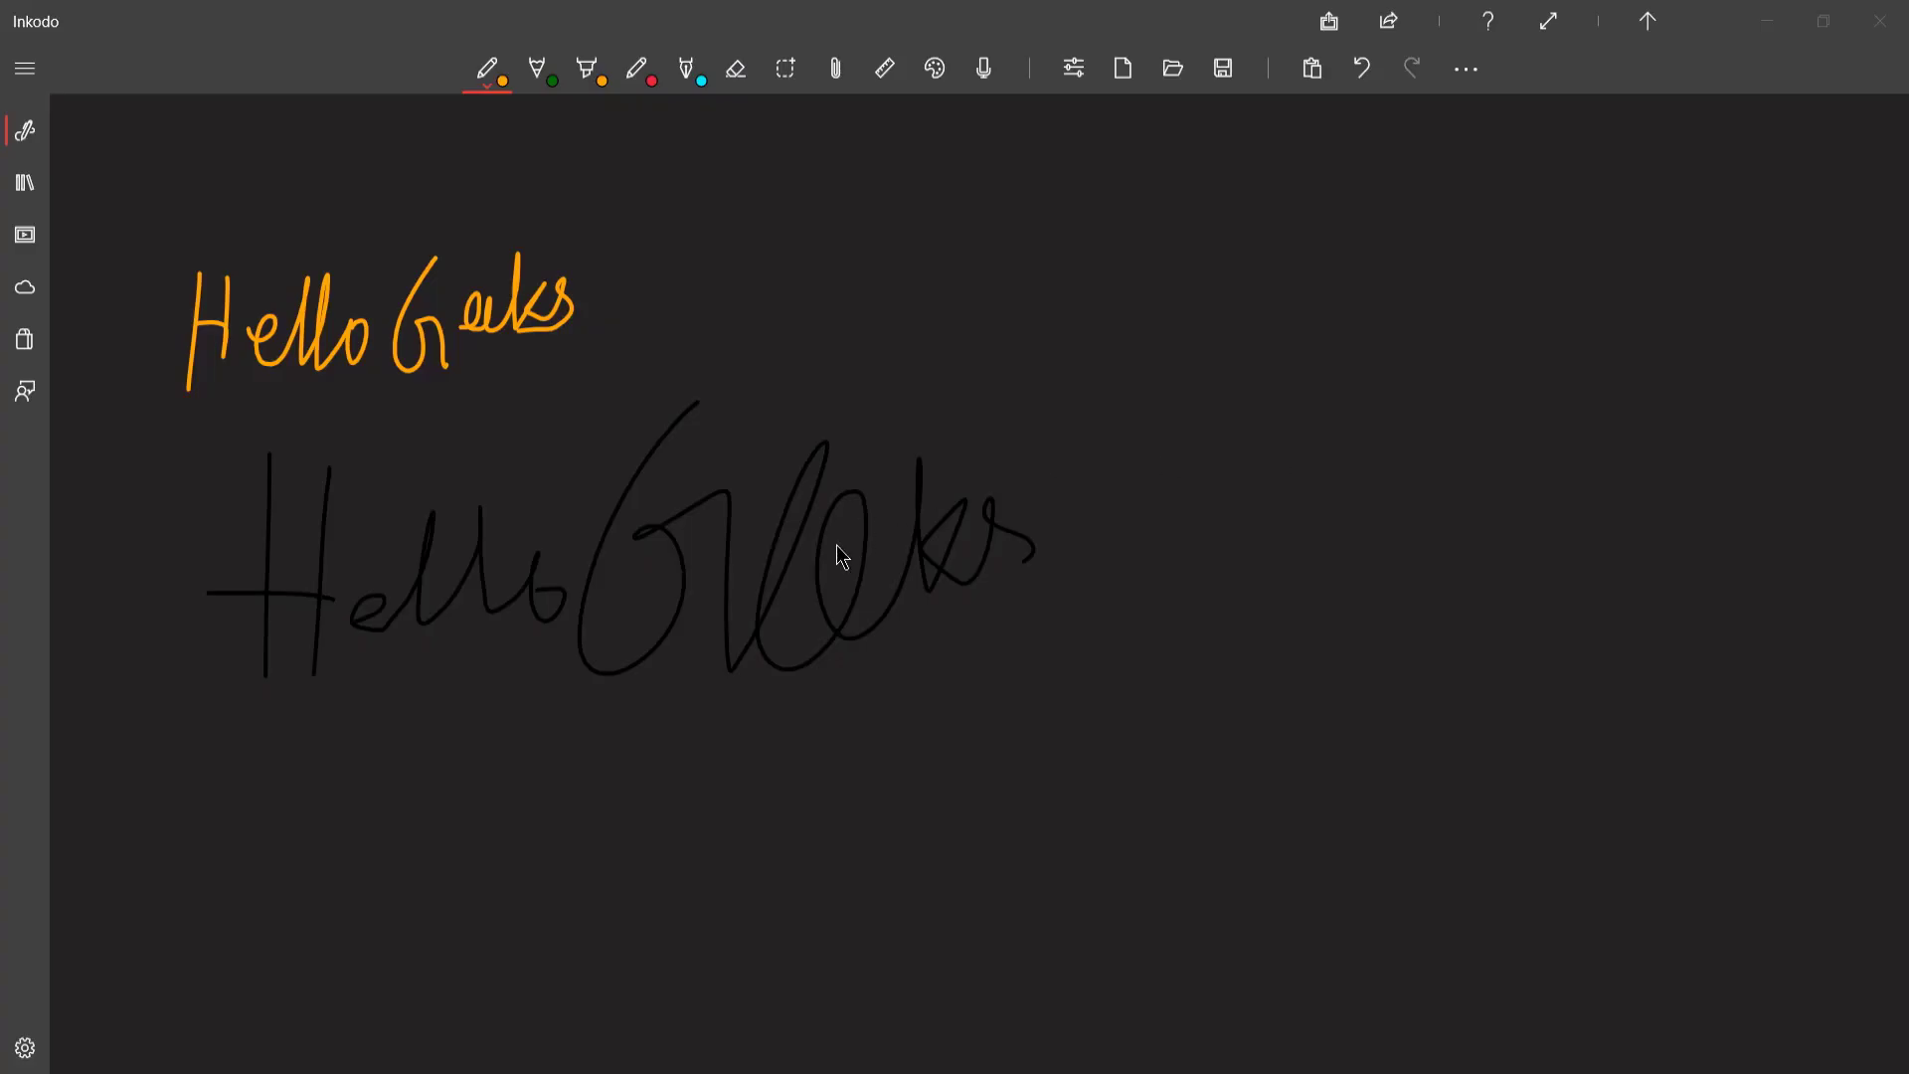
scroll(840, 556, "down", 3)
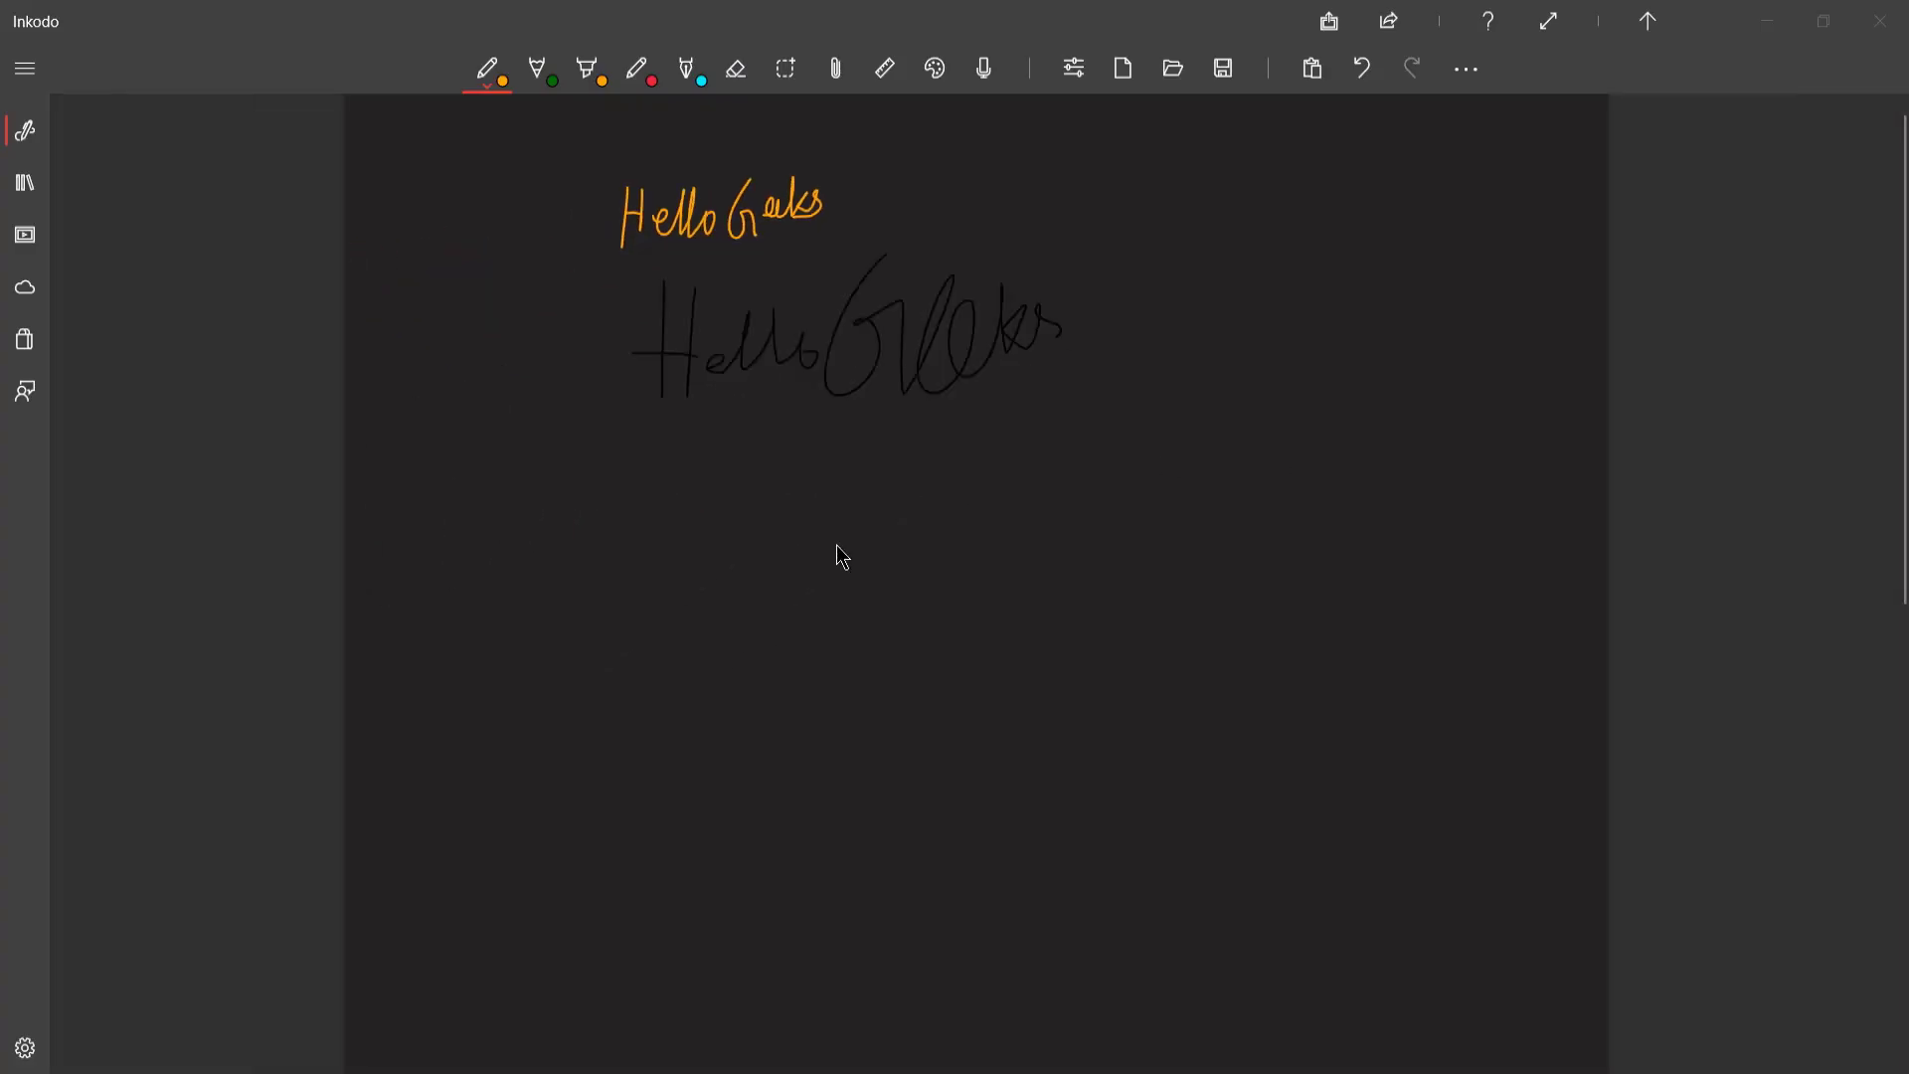
scroll(836, 554, "down", 2)
scroll(967, 324, "up", 2)
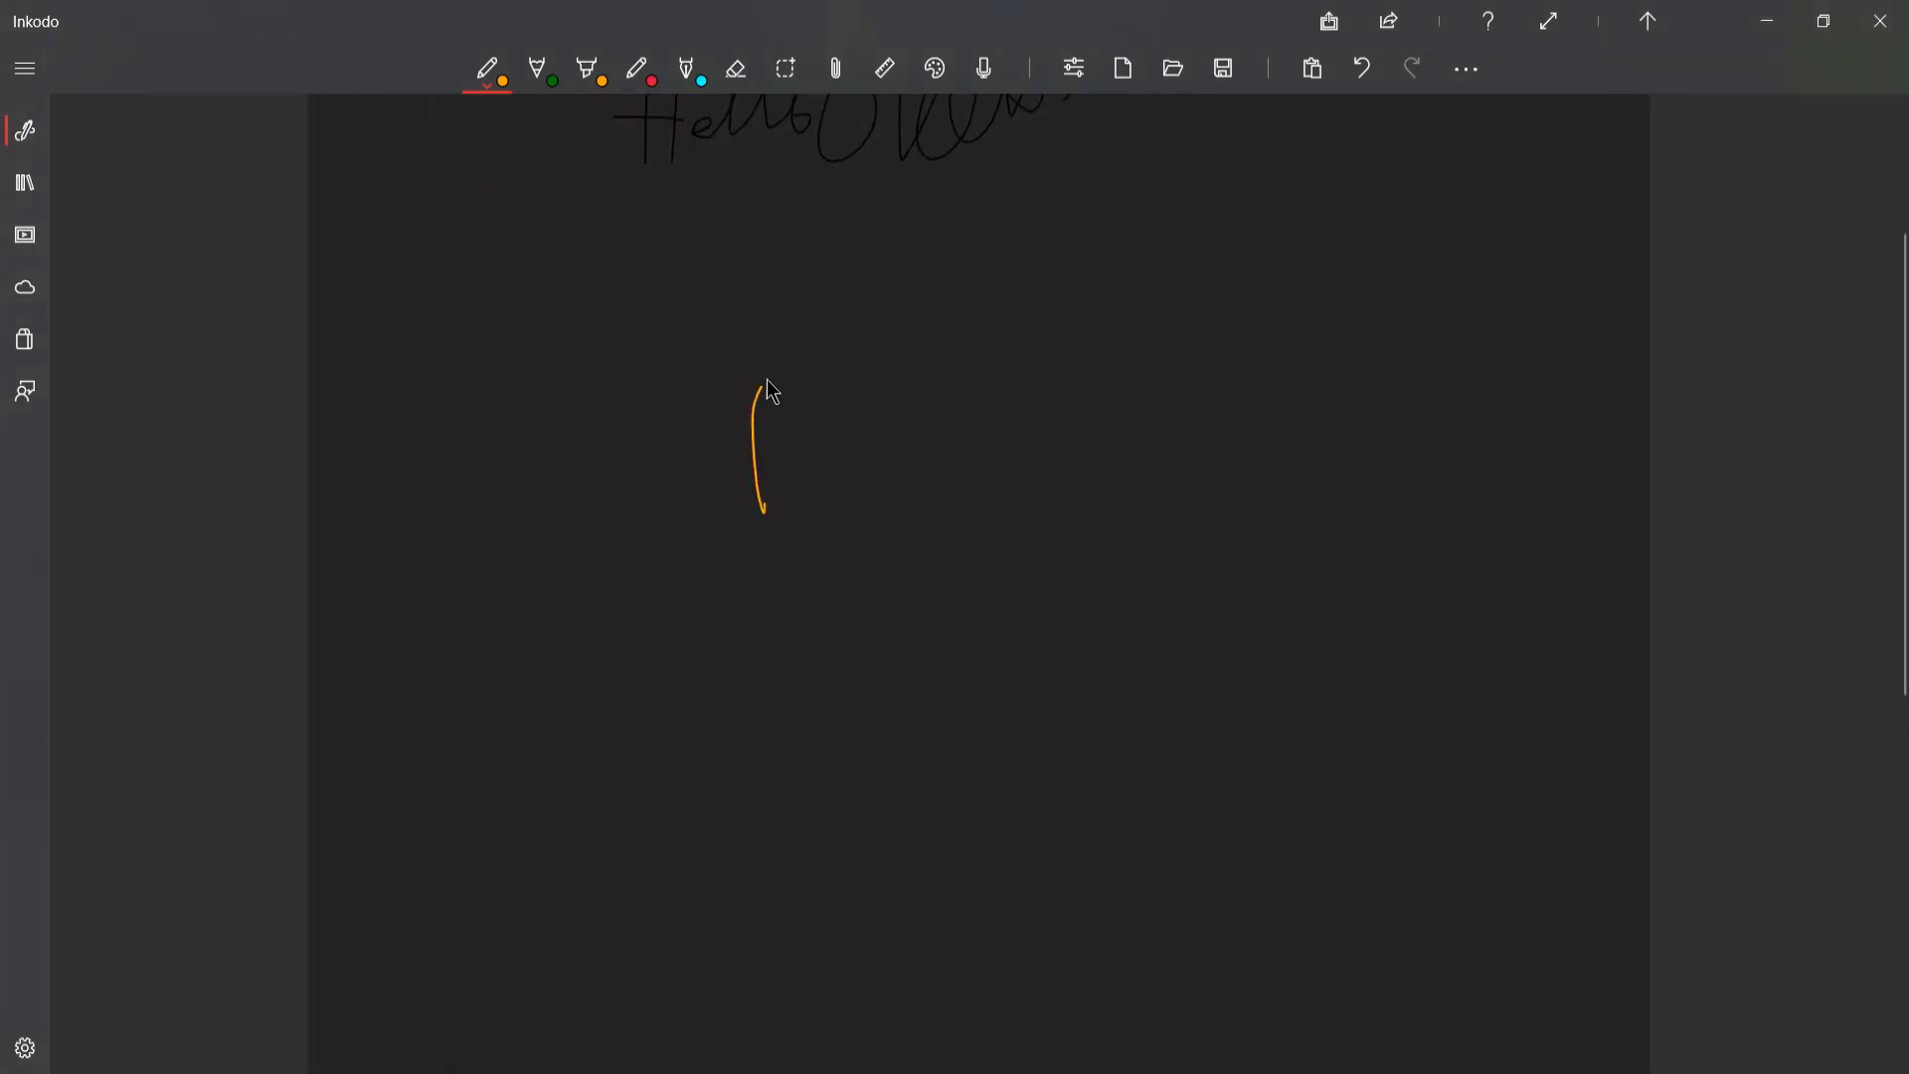
- In Inkodo, try a blank white page, then ruled paper with adjusted line spacing
left_click(1072, 72)
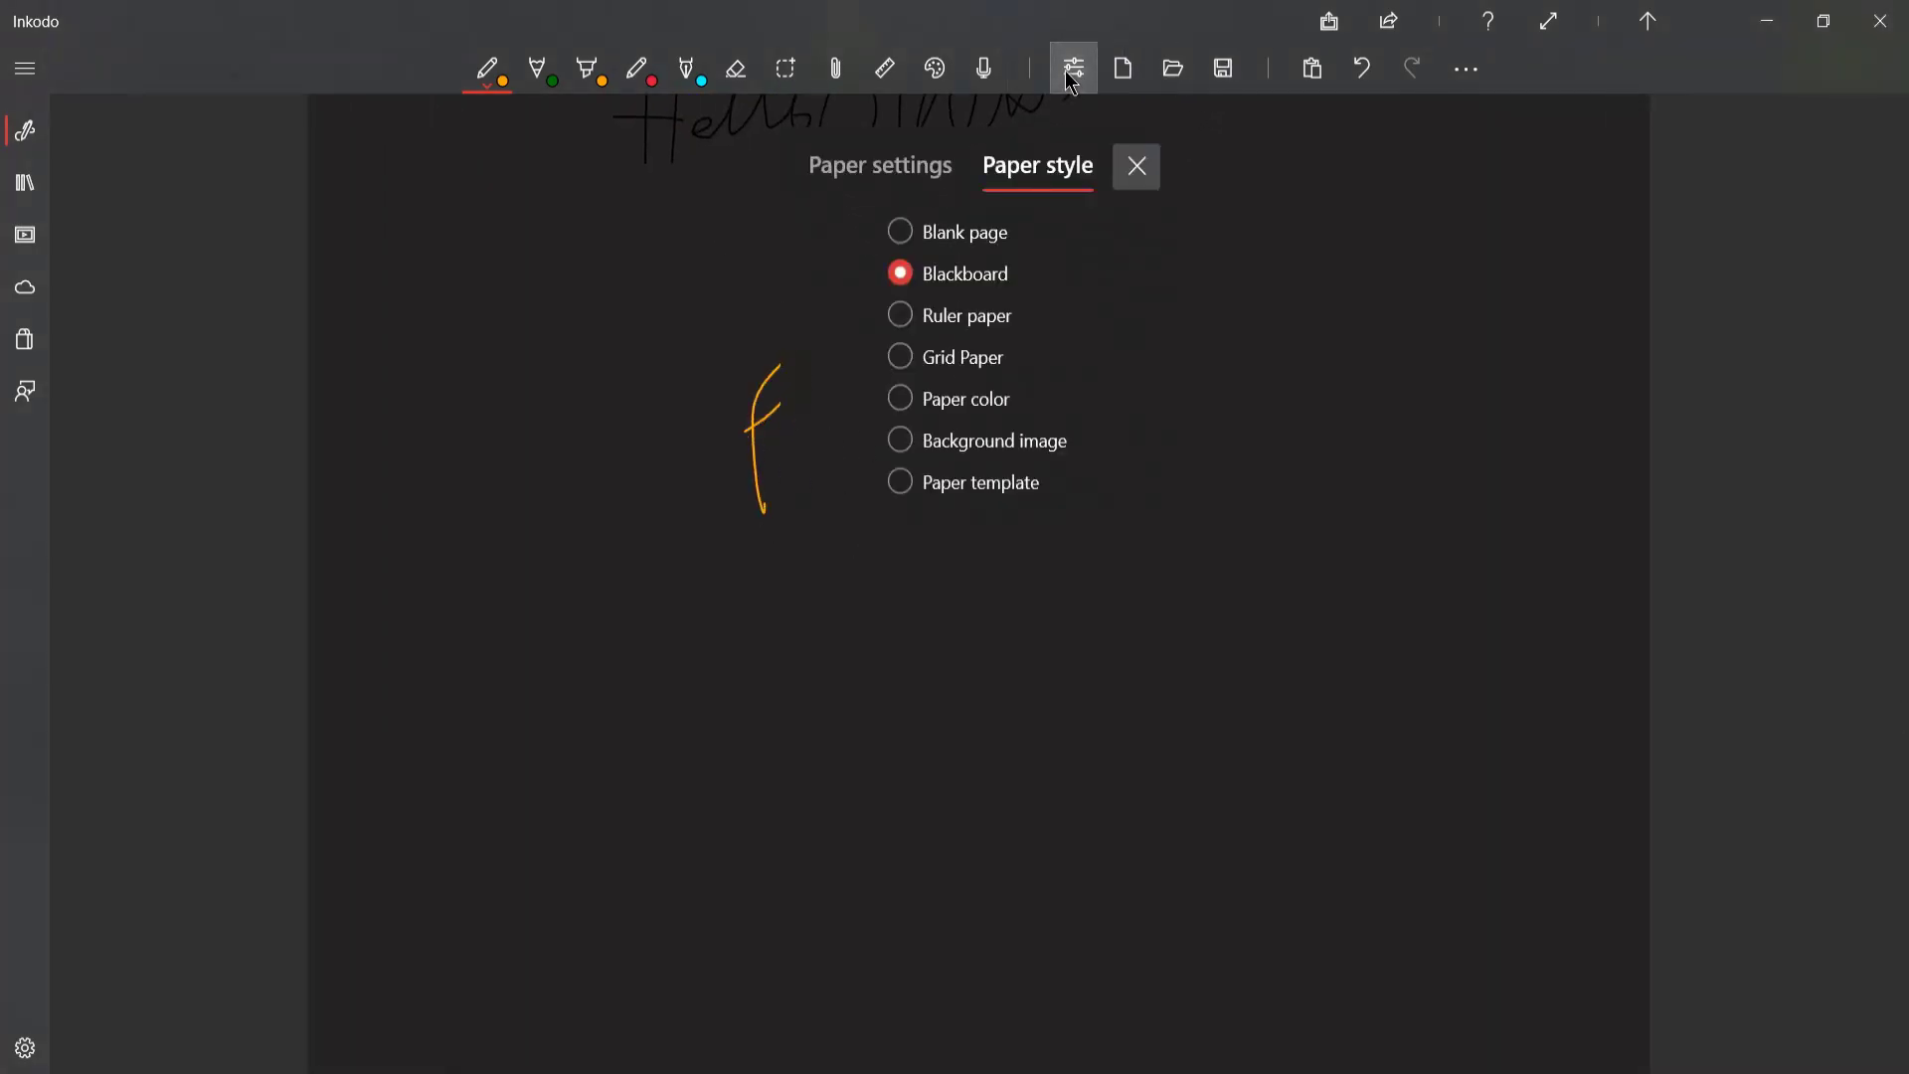
left_click(960, 234)
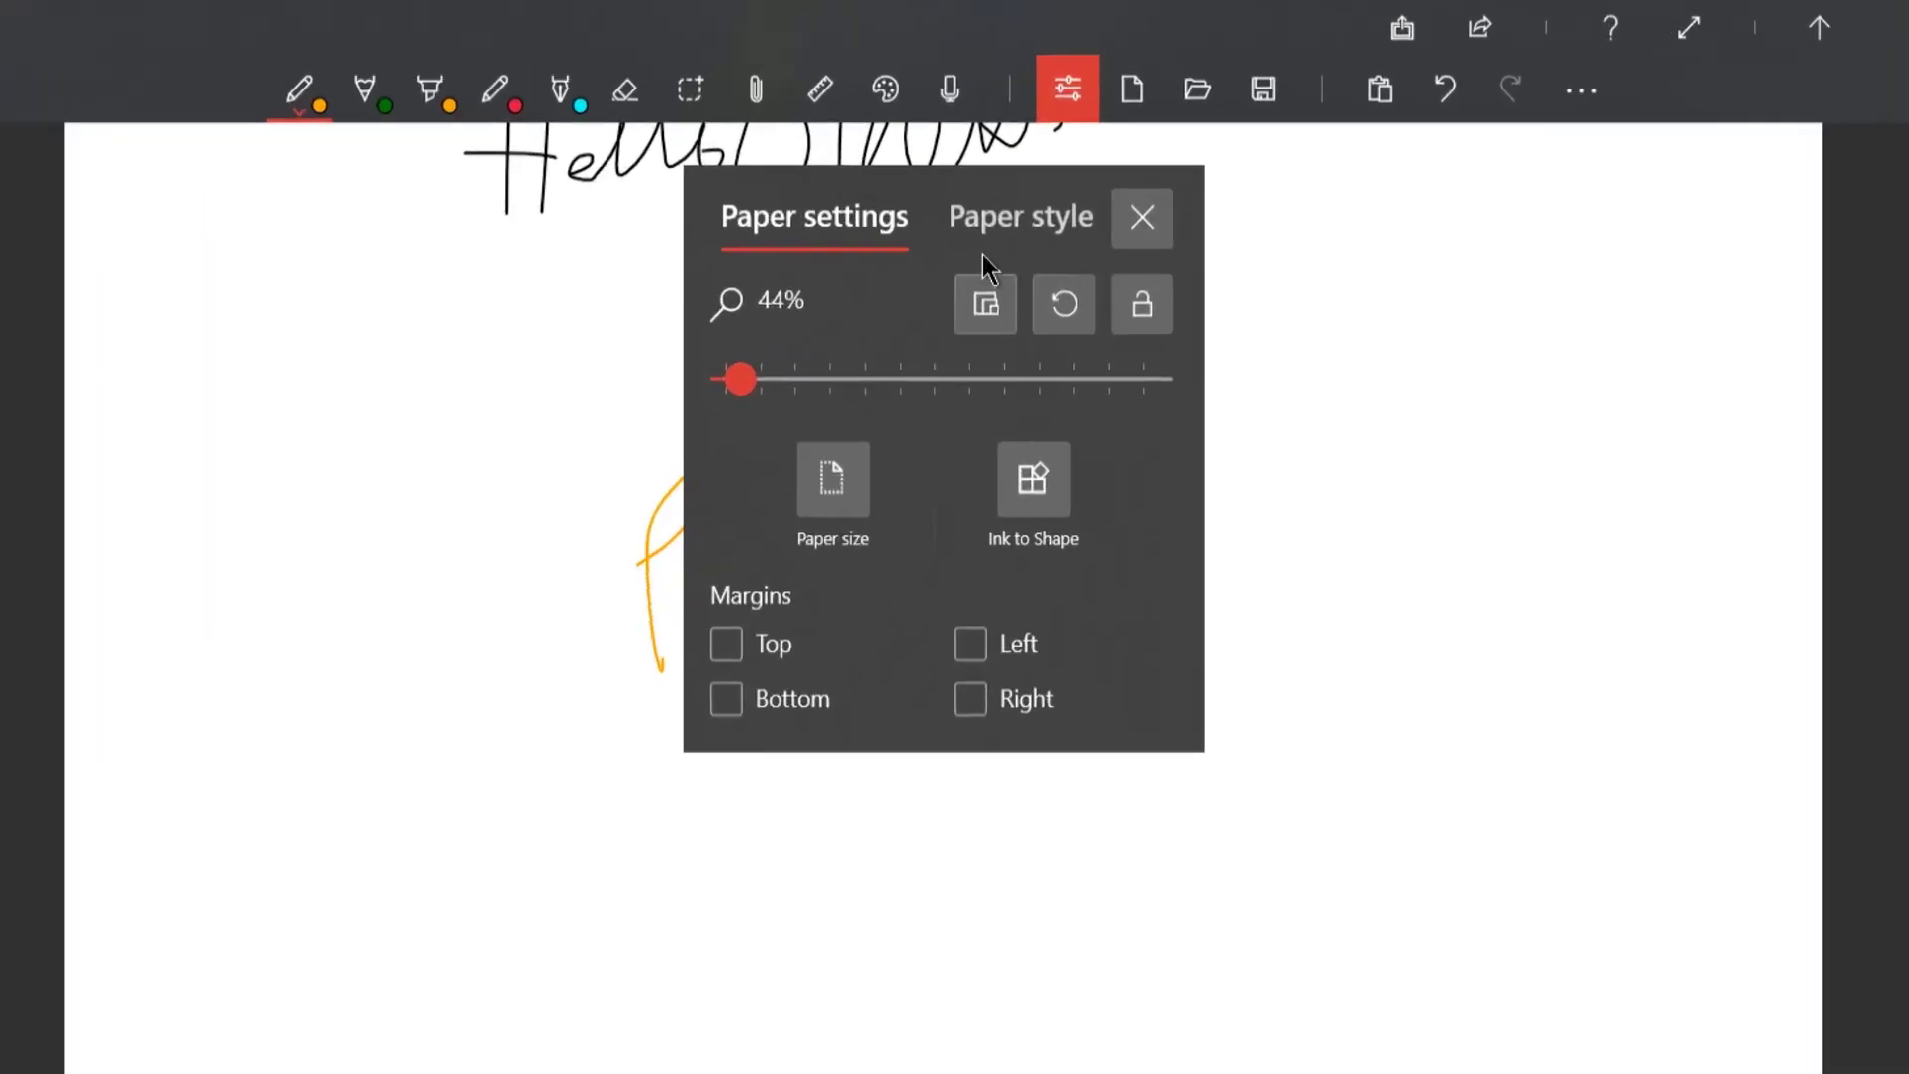
left_click(1014, 177)
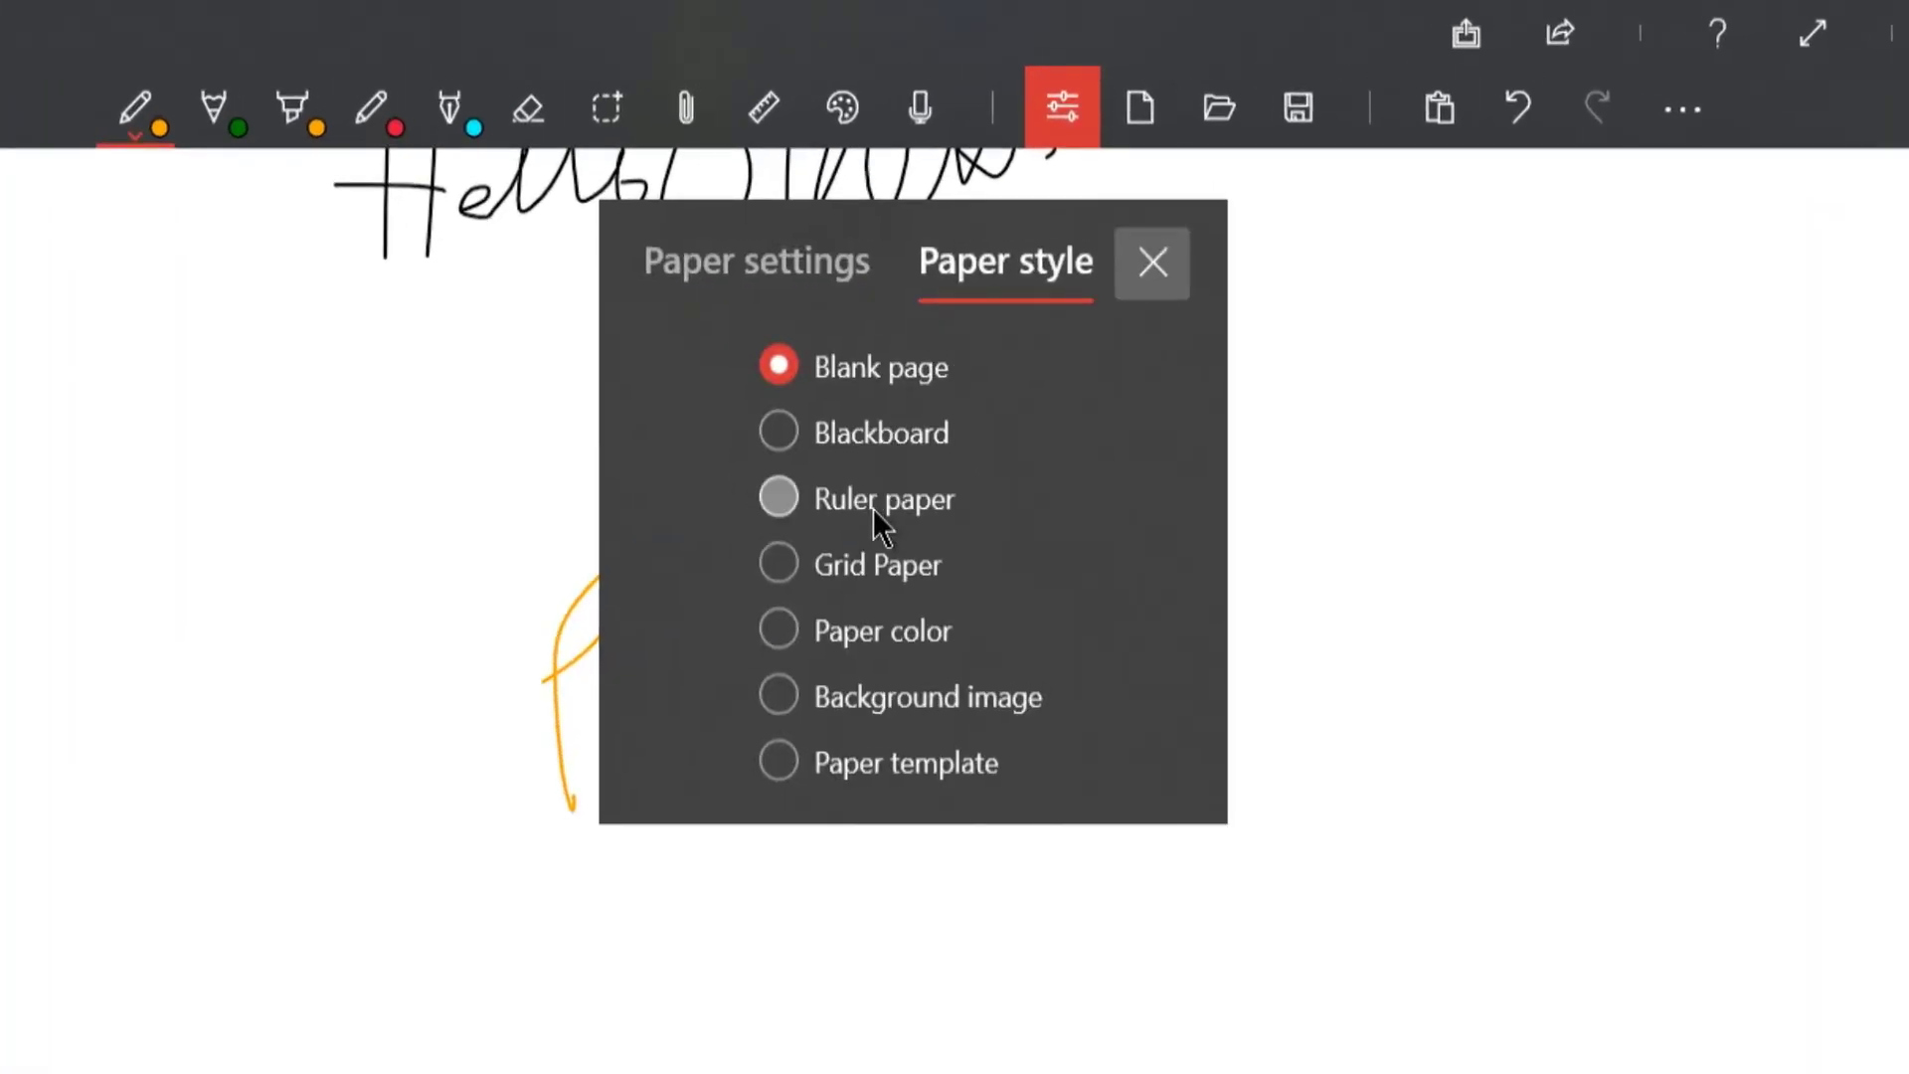
left_click(779, 497)
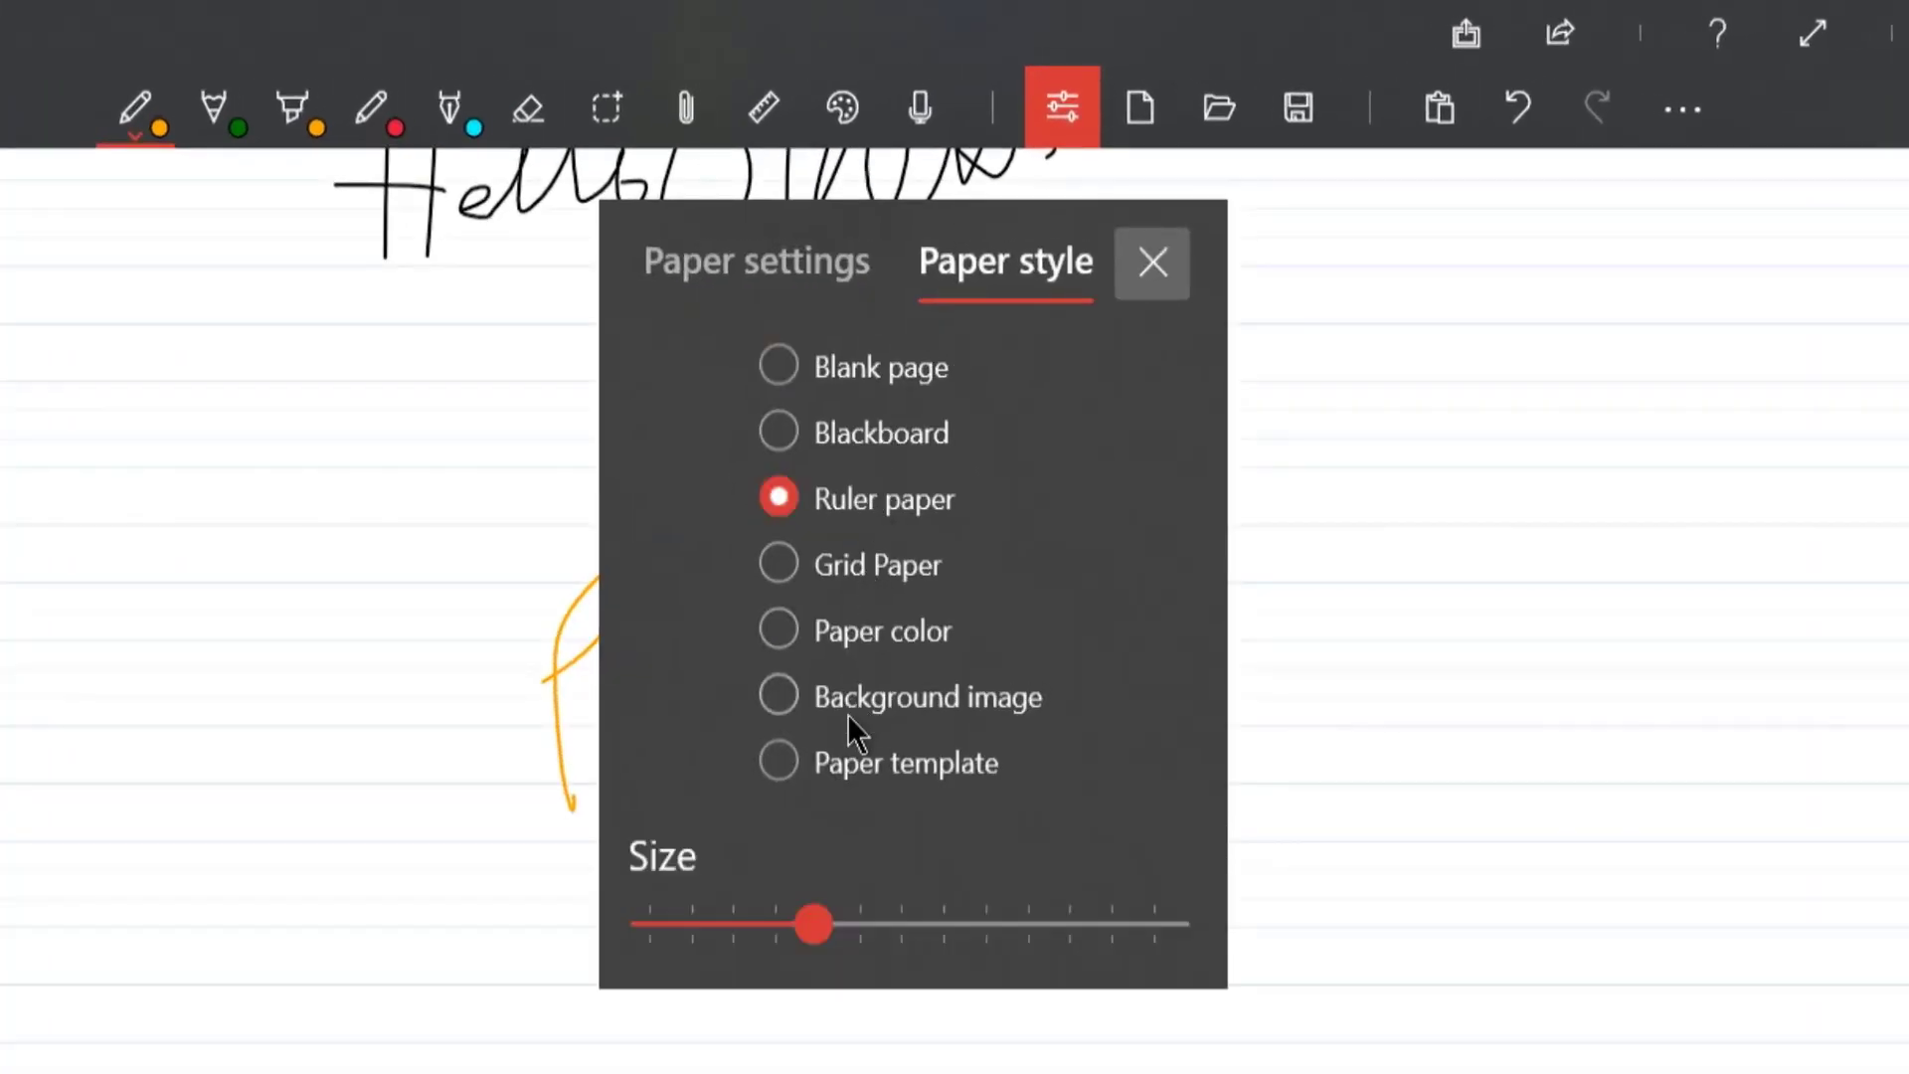
left_click_drag(824, 930, 894, 930)
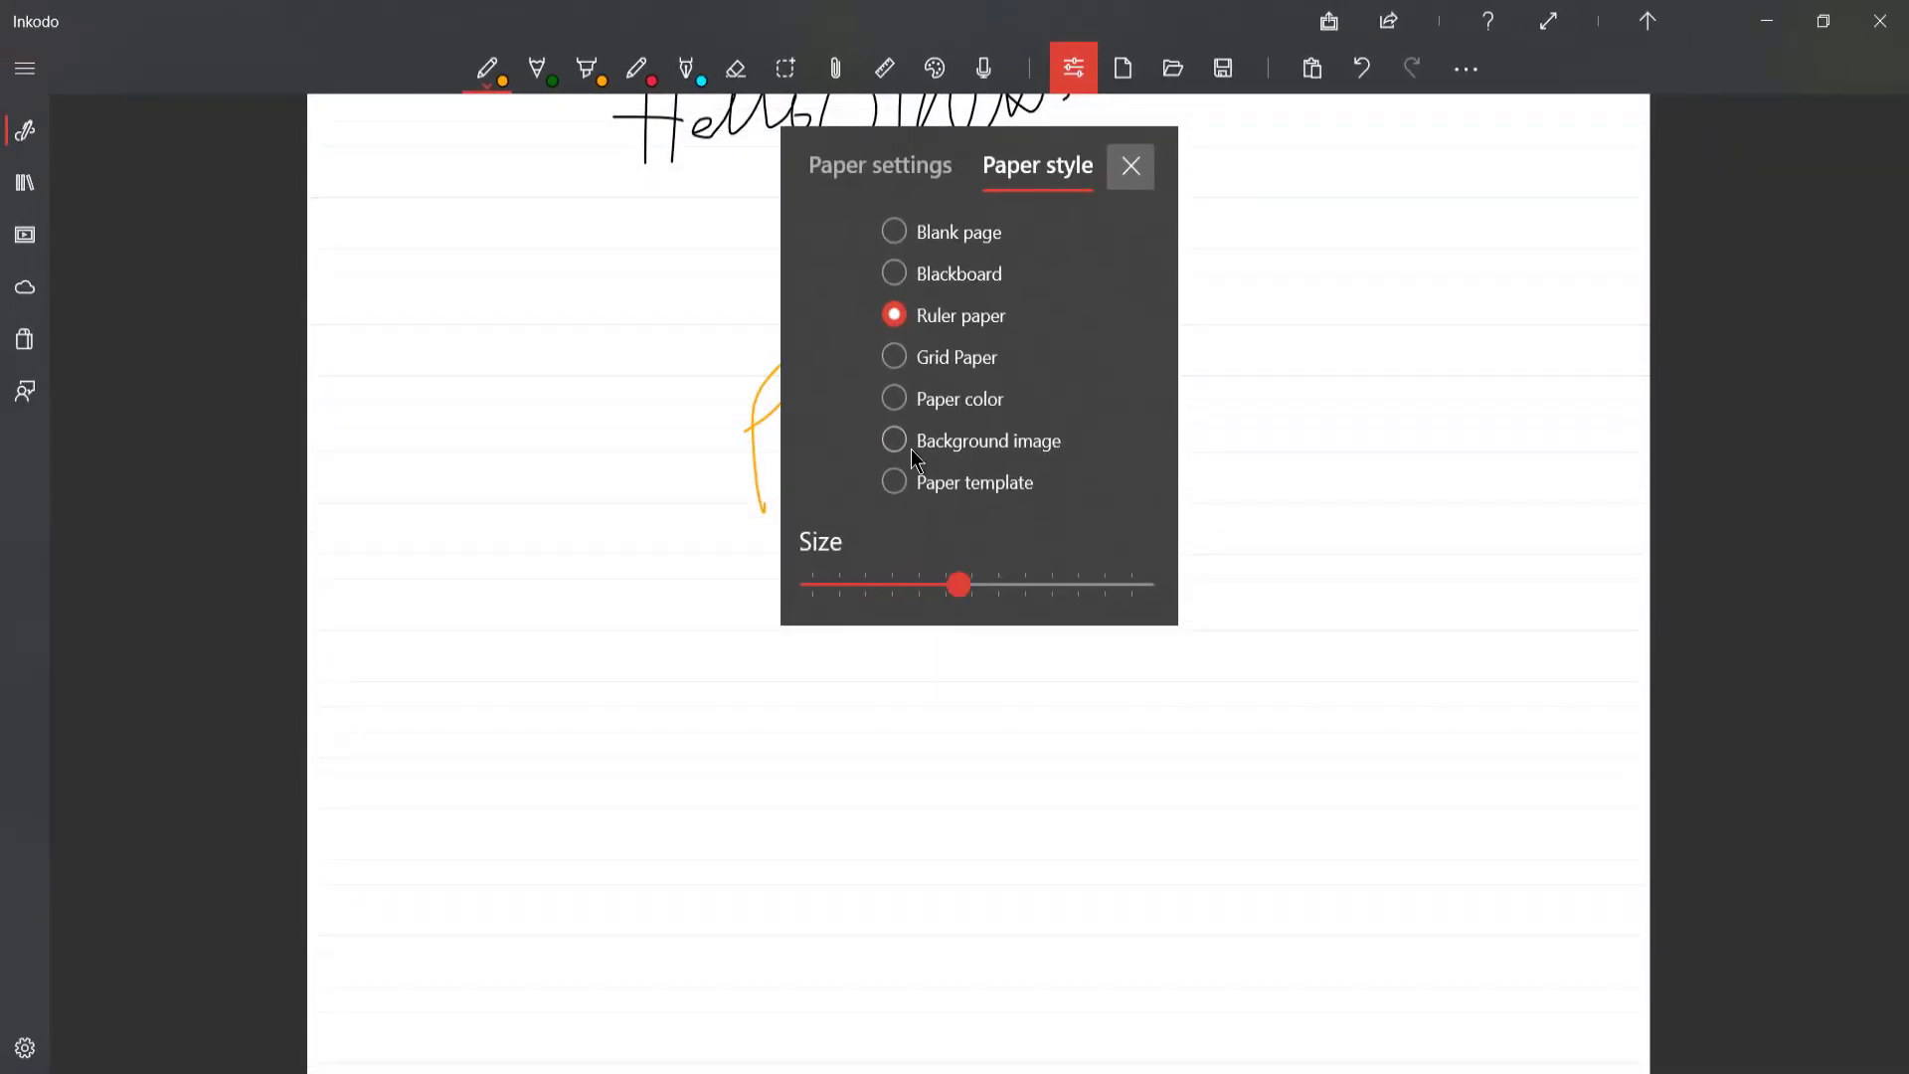
- Apply the Double Law Ruled paper template to the page
left_click(909, 481)
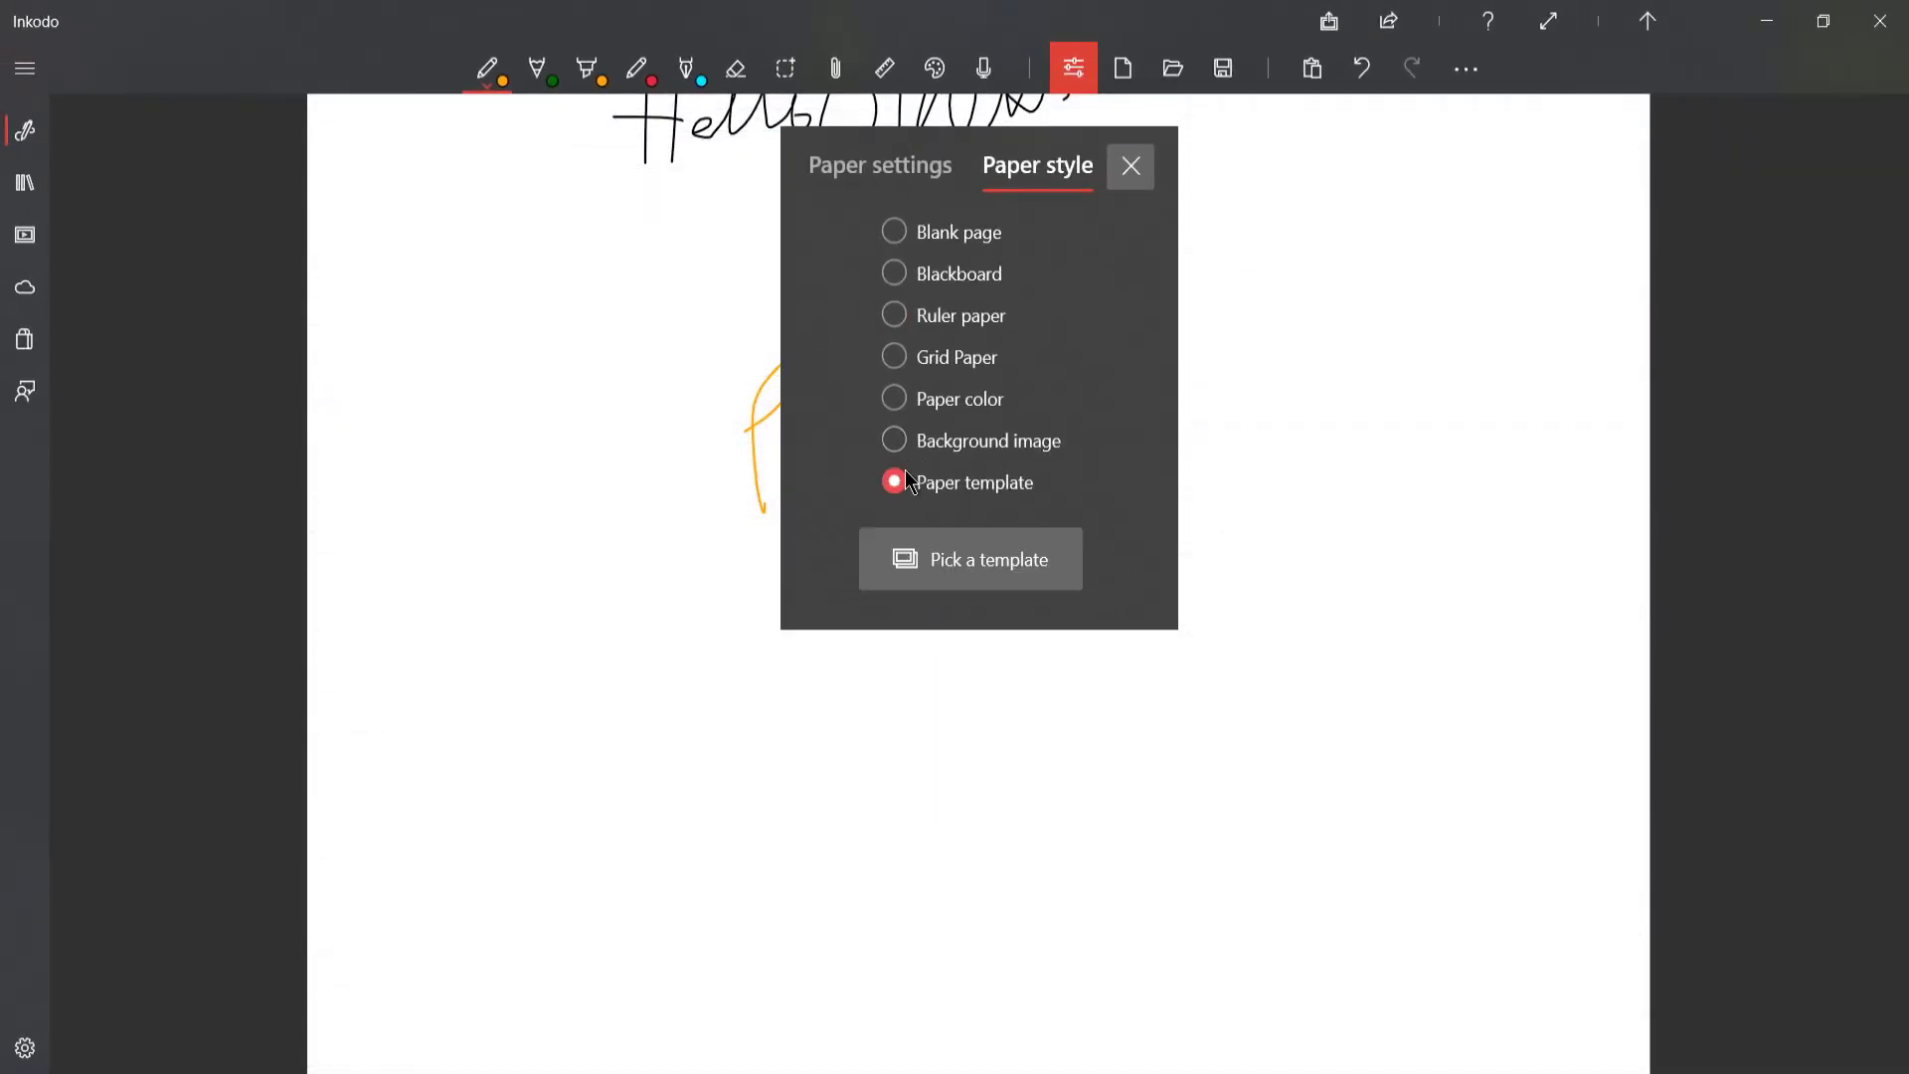
left_click(899, 558)
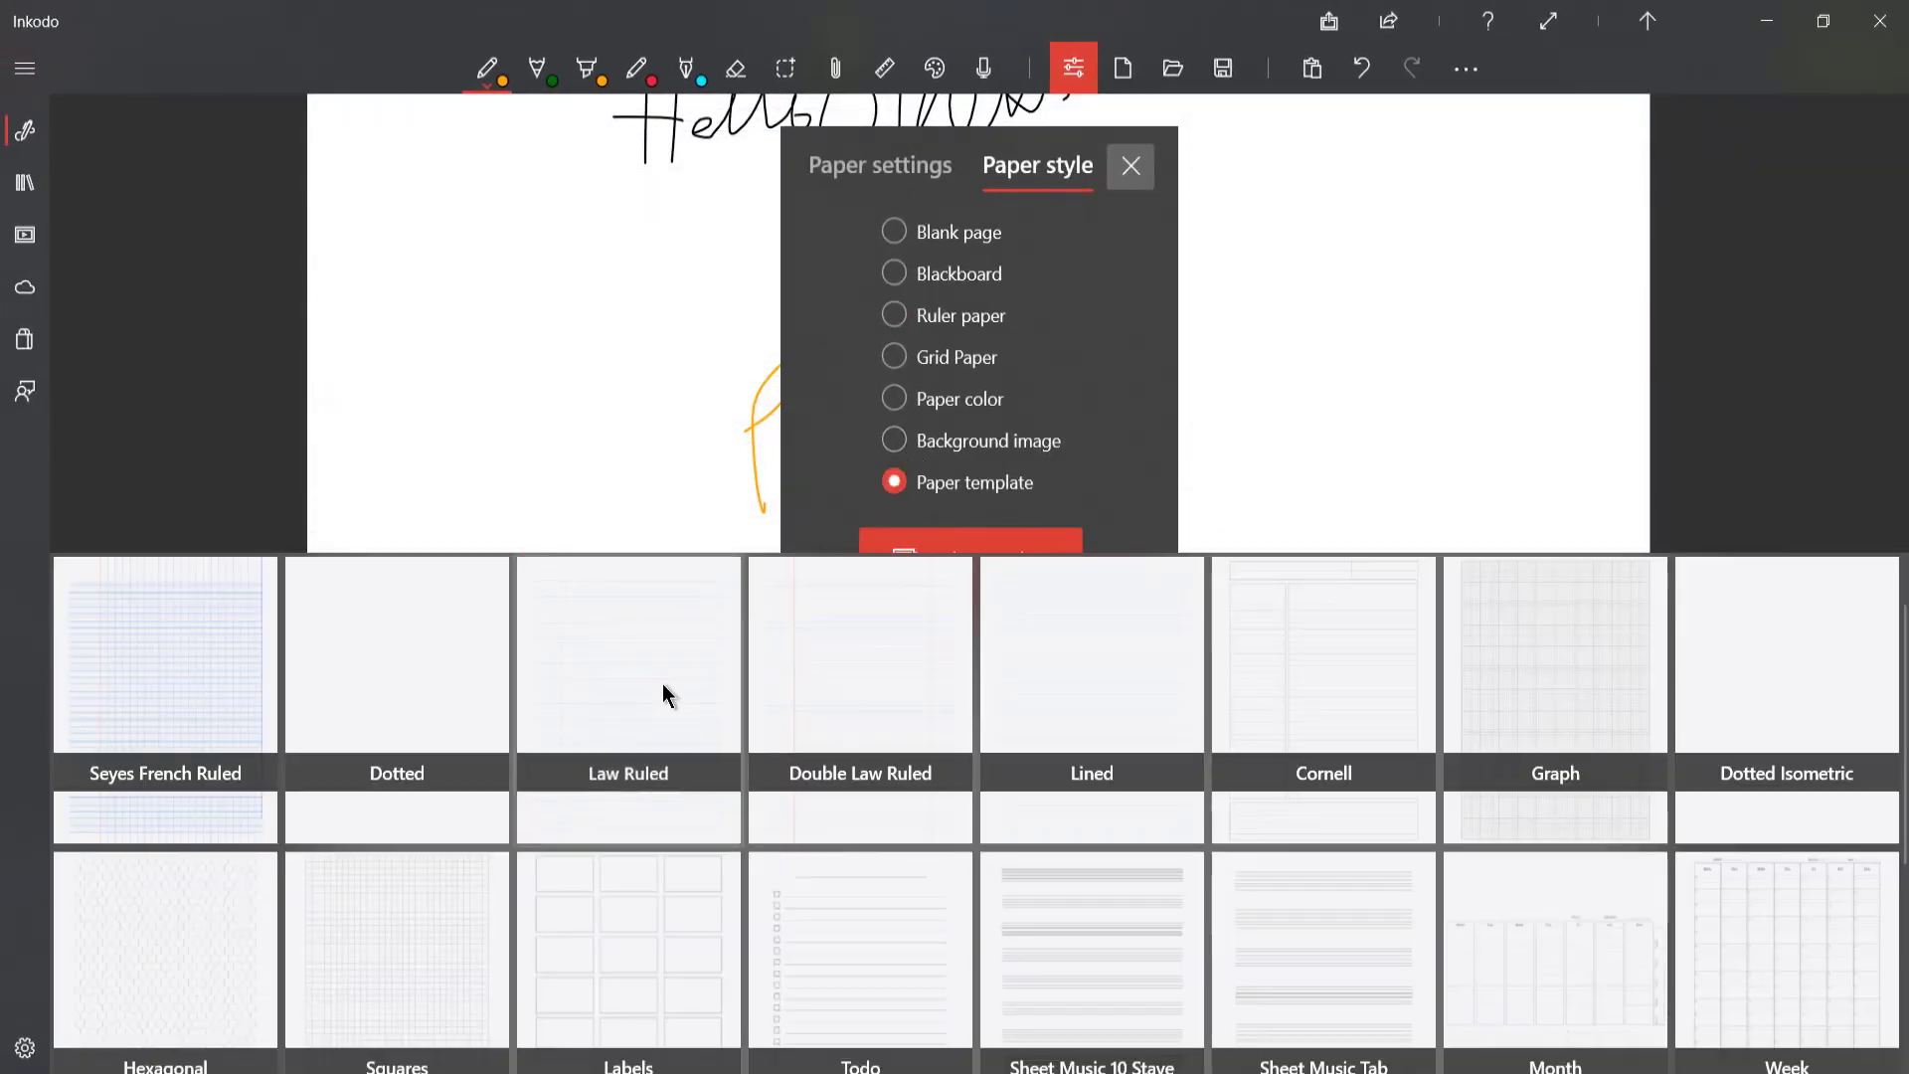
left_click(871, 646)
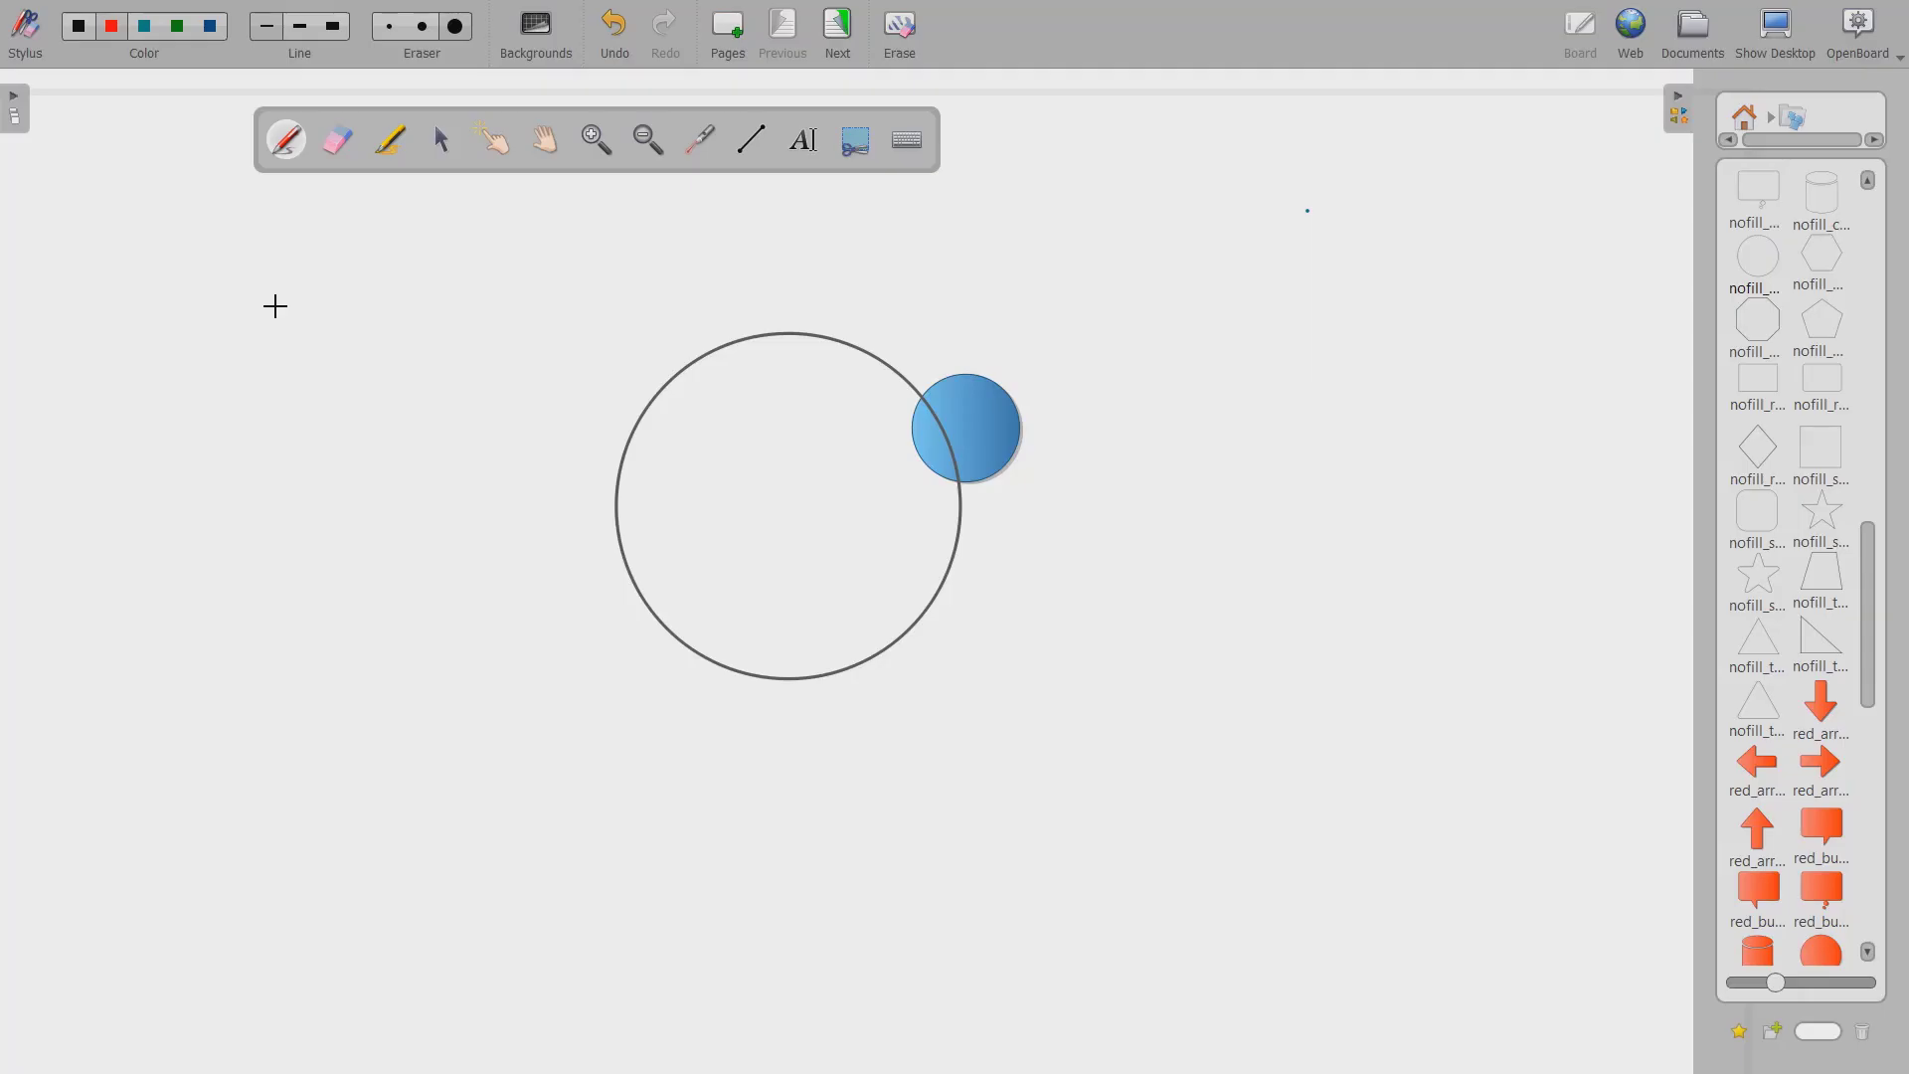
- Draw red freehand arrows at the top left, plus a thick red arrow
left_click_drag(281, 293, 270, 206)
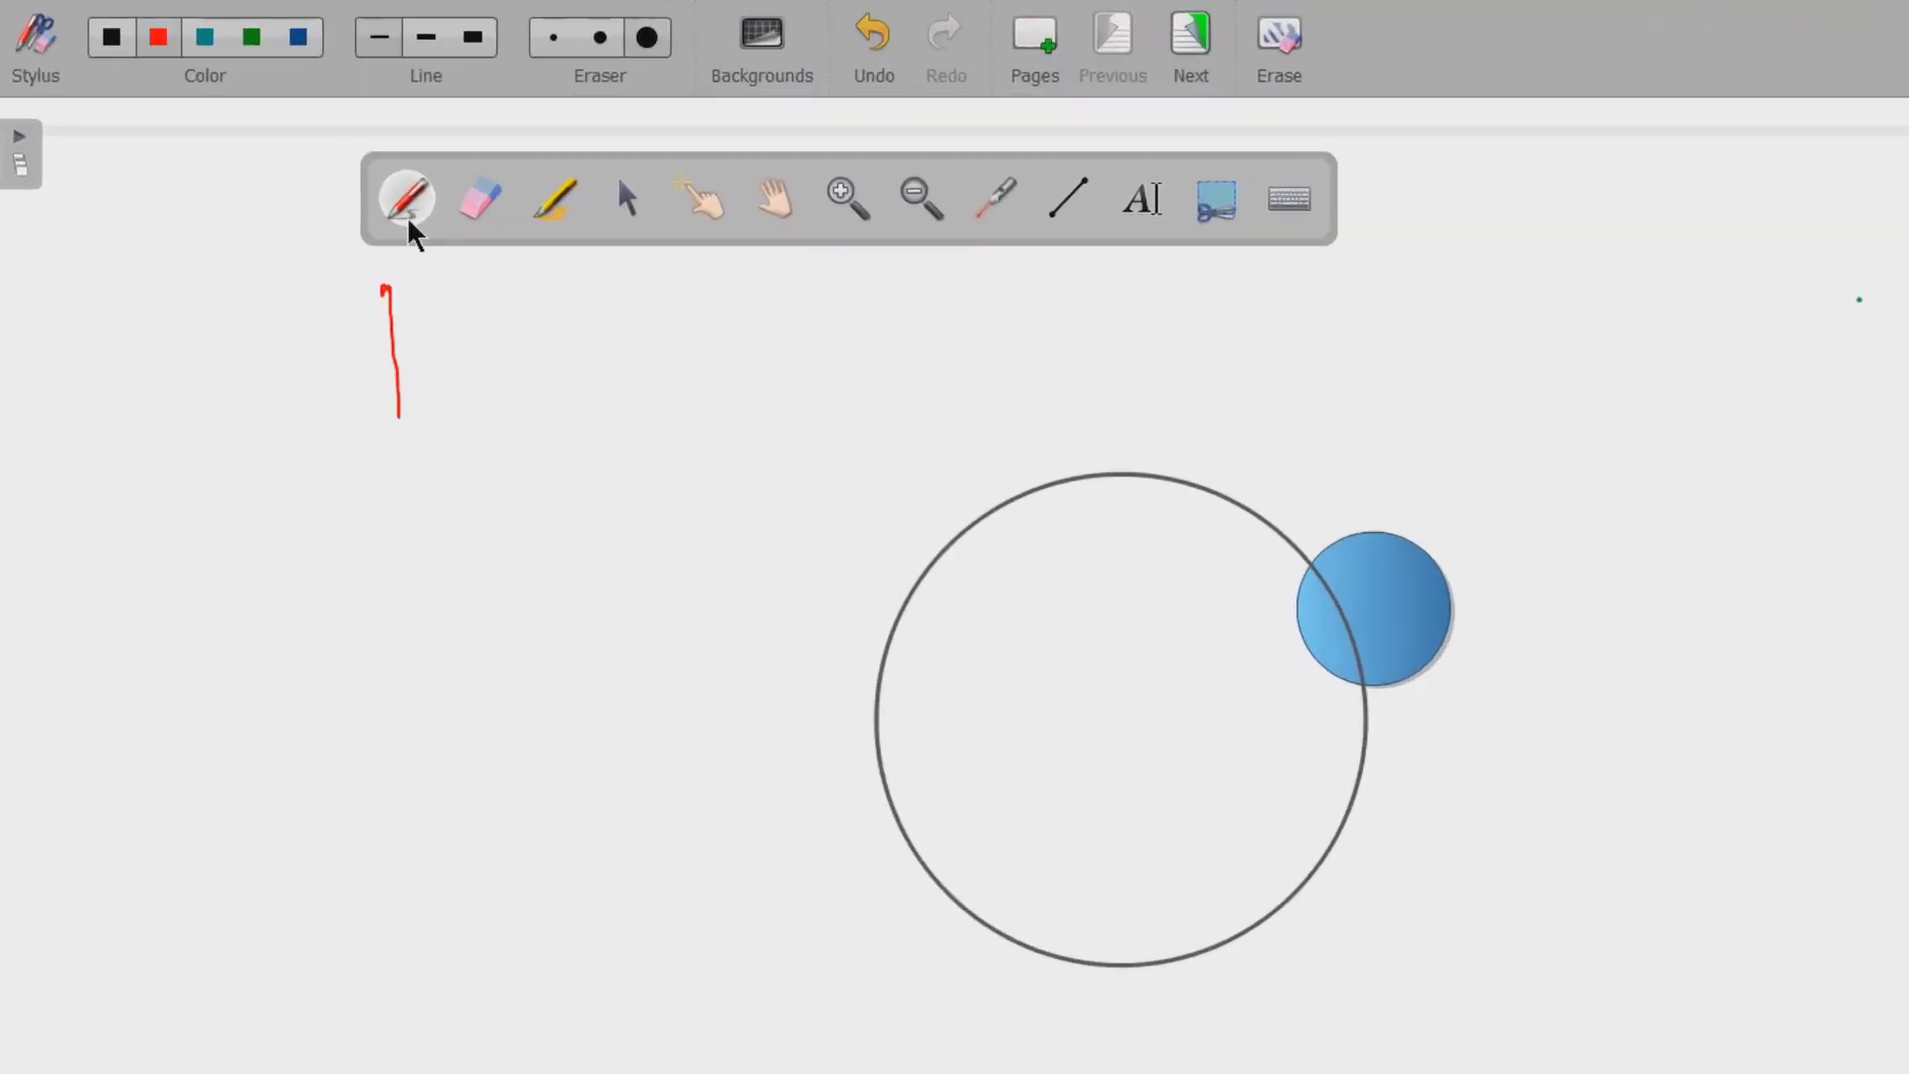
left_click_drag(322, 275, 296, 180)
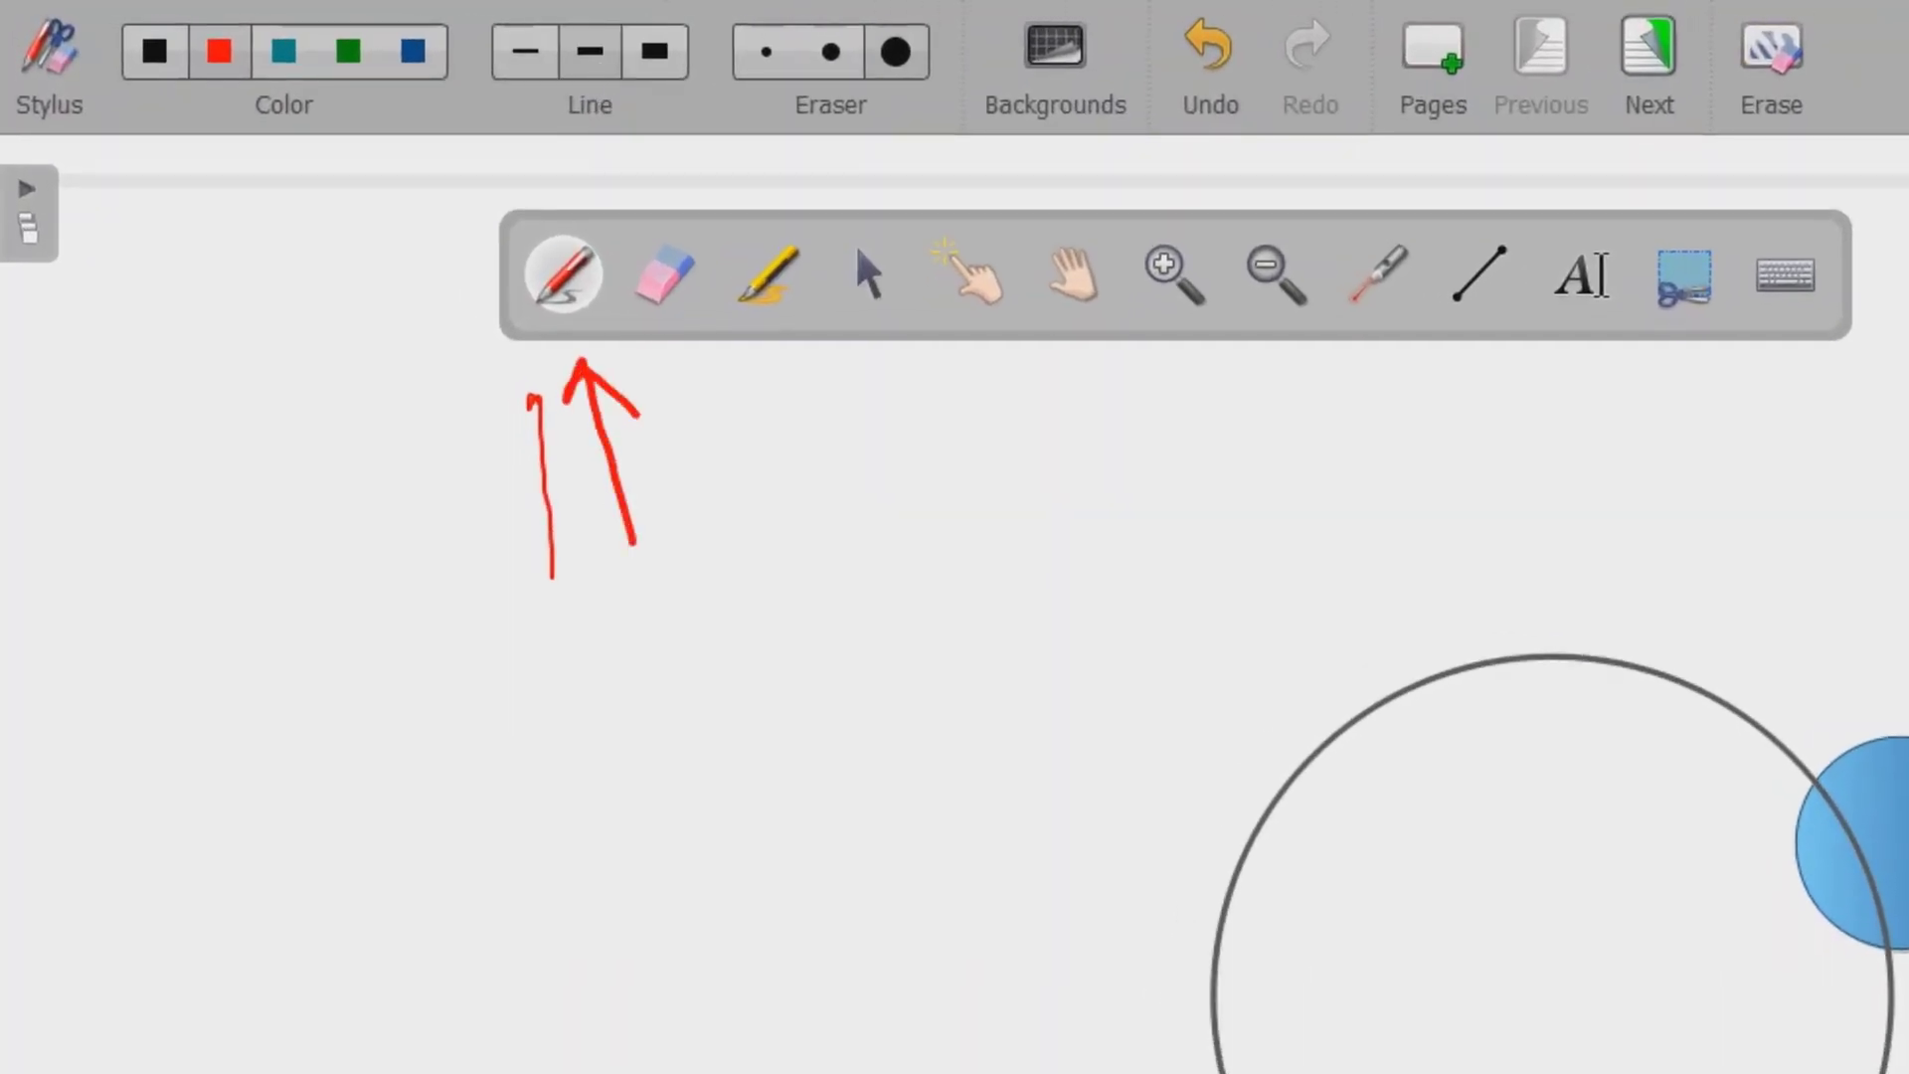
left_click_drag(564, 402, 644, 417)
left_click(641, 71)
mouse_move(235, 439)
left_mouse_down()
mouse_move(422, 309)
mouse_move(438, 391)
left_mouse_up()
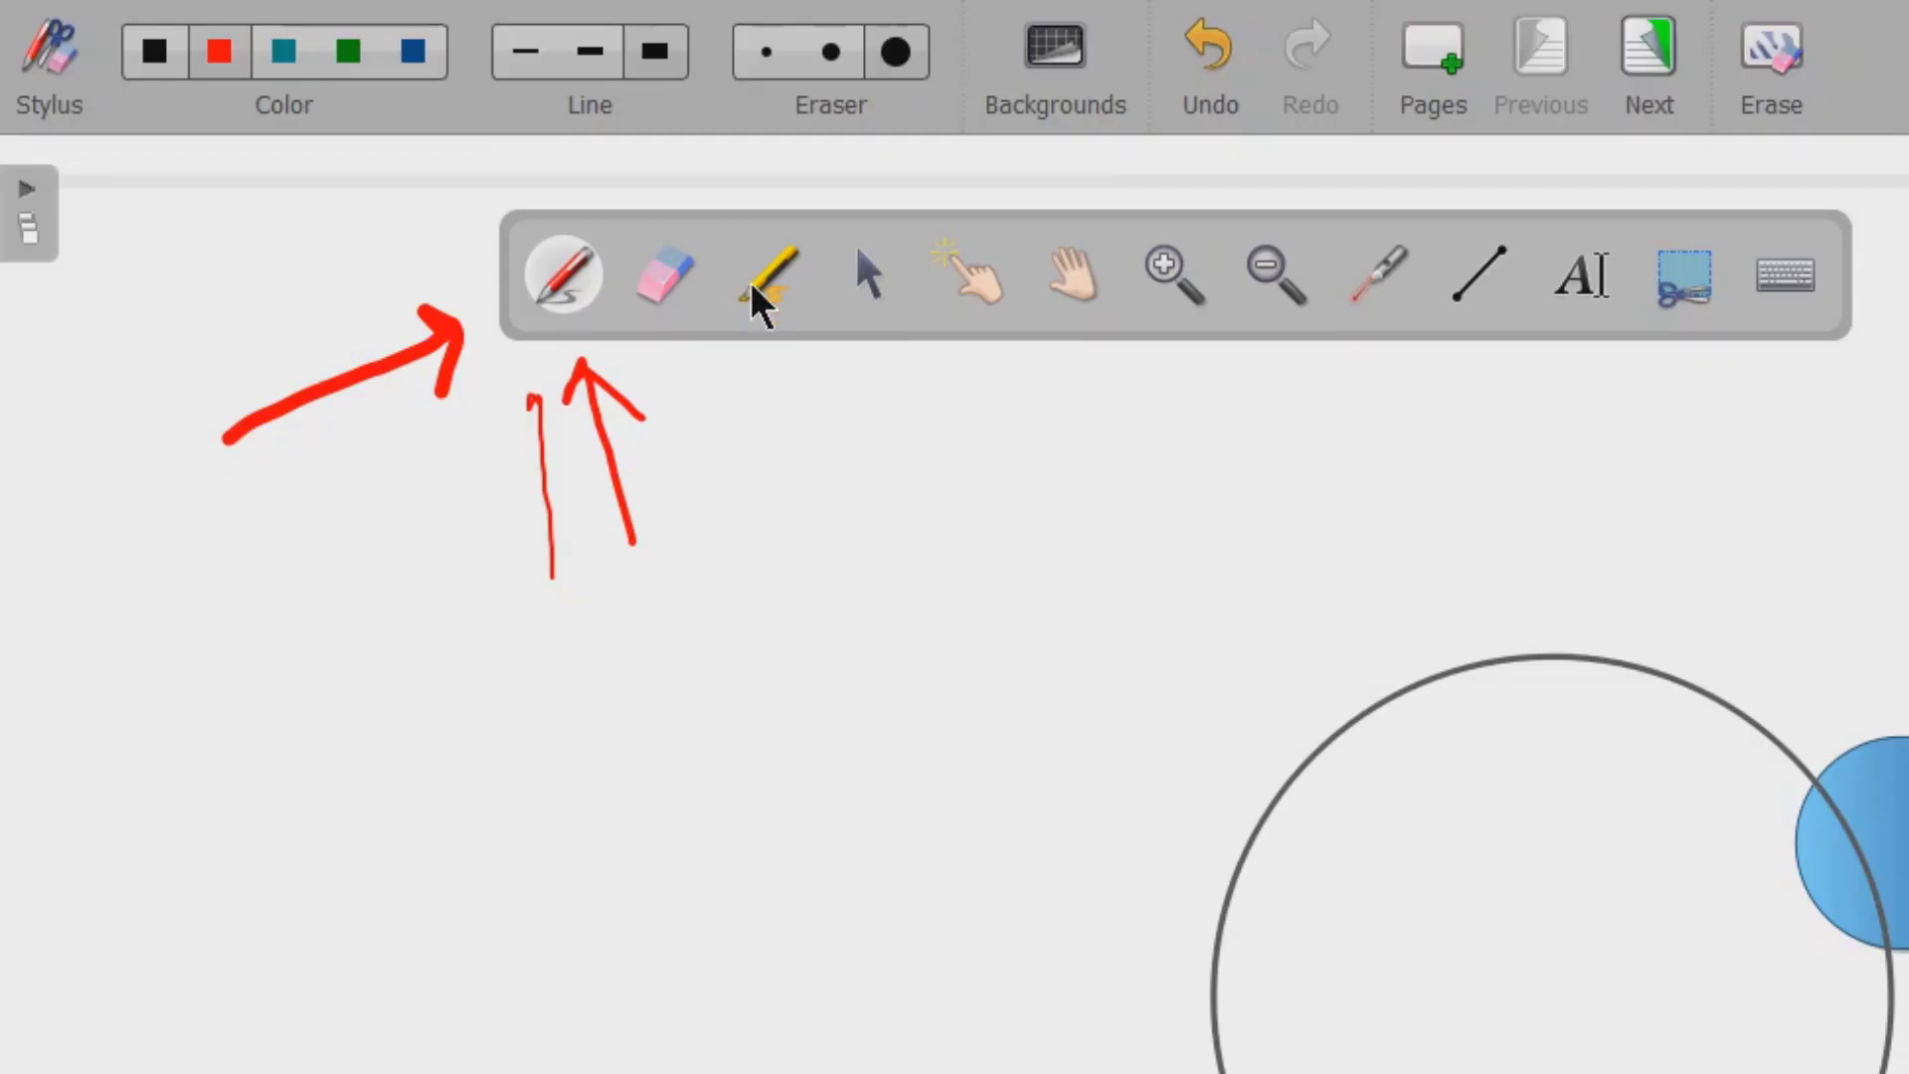
- Highlight in yellow, point with the laser, and place an enlarged outlined triangle beside the circle
left_click(757, 283)
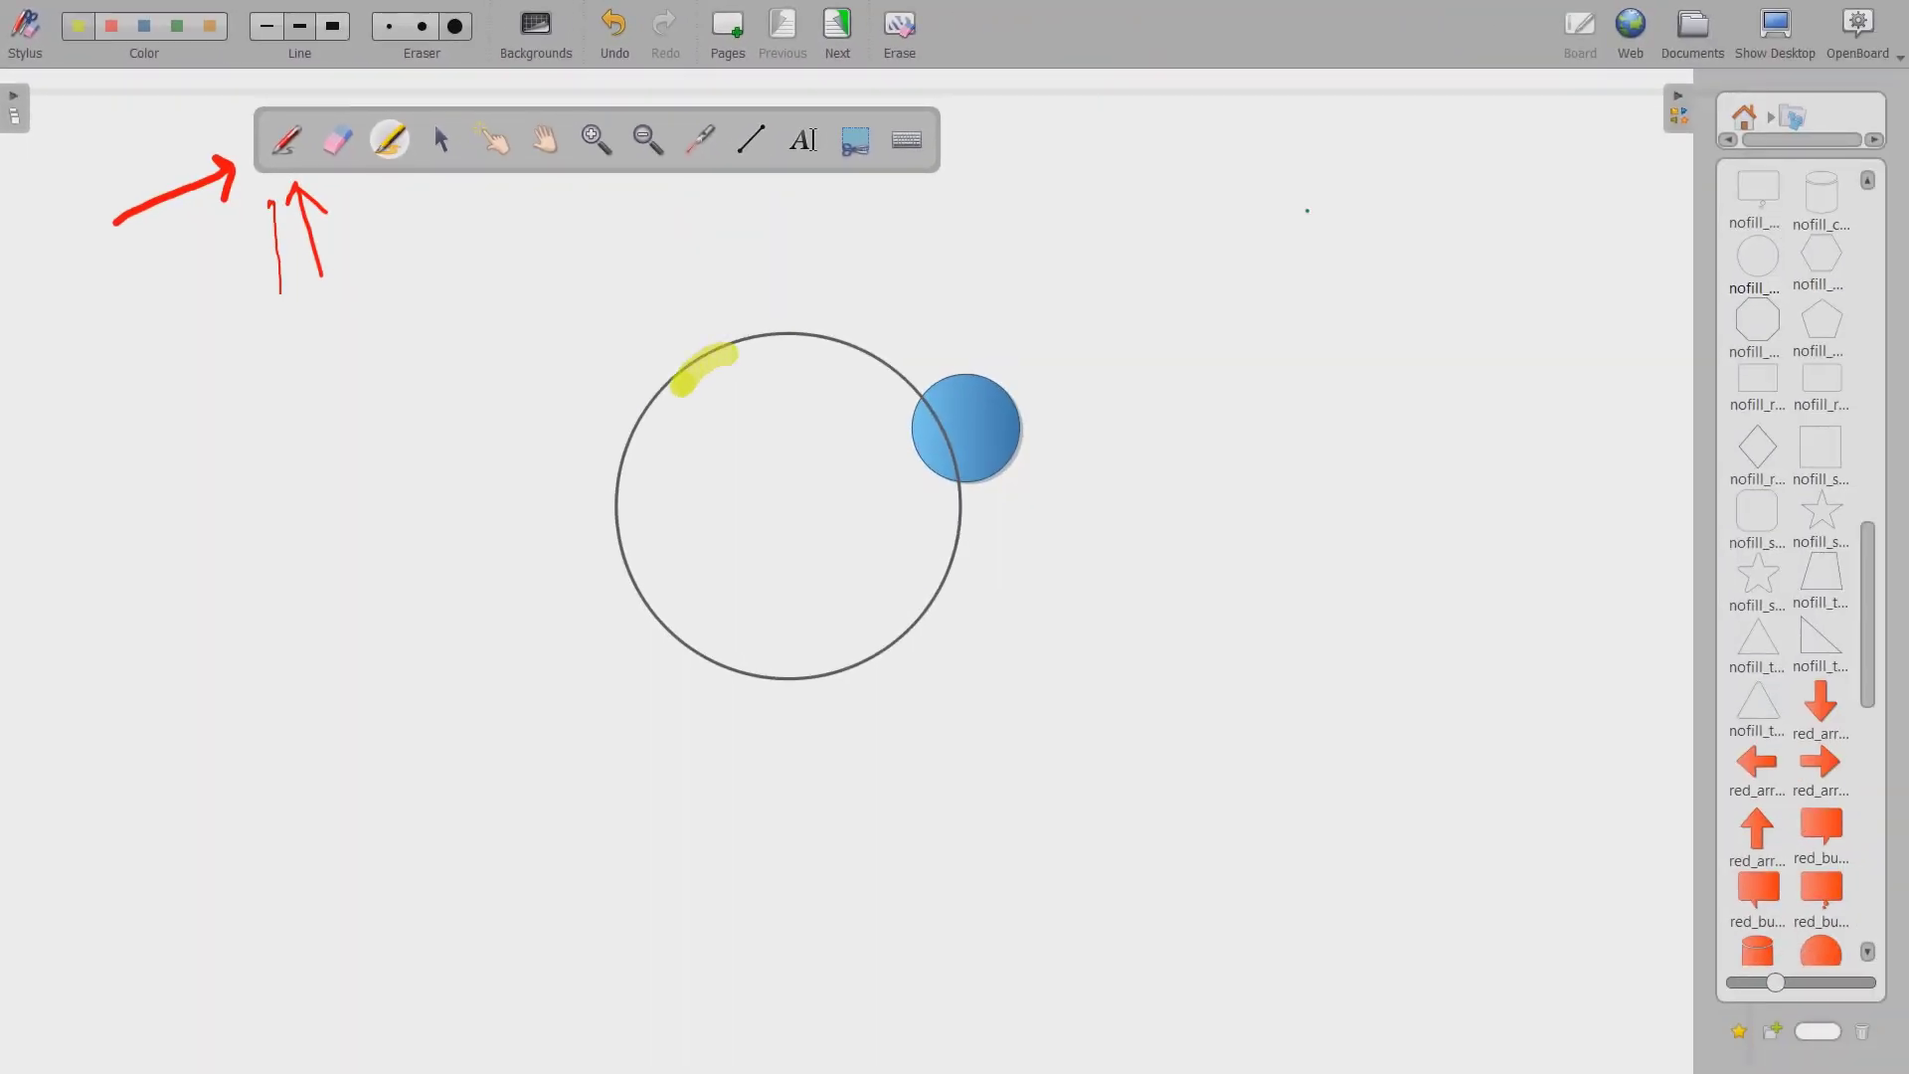
left_click(700, 139)
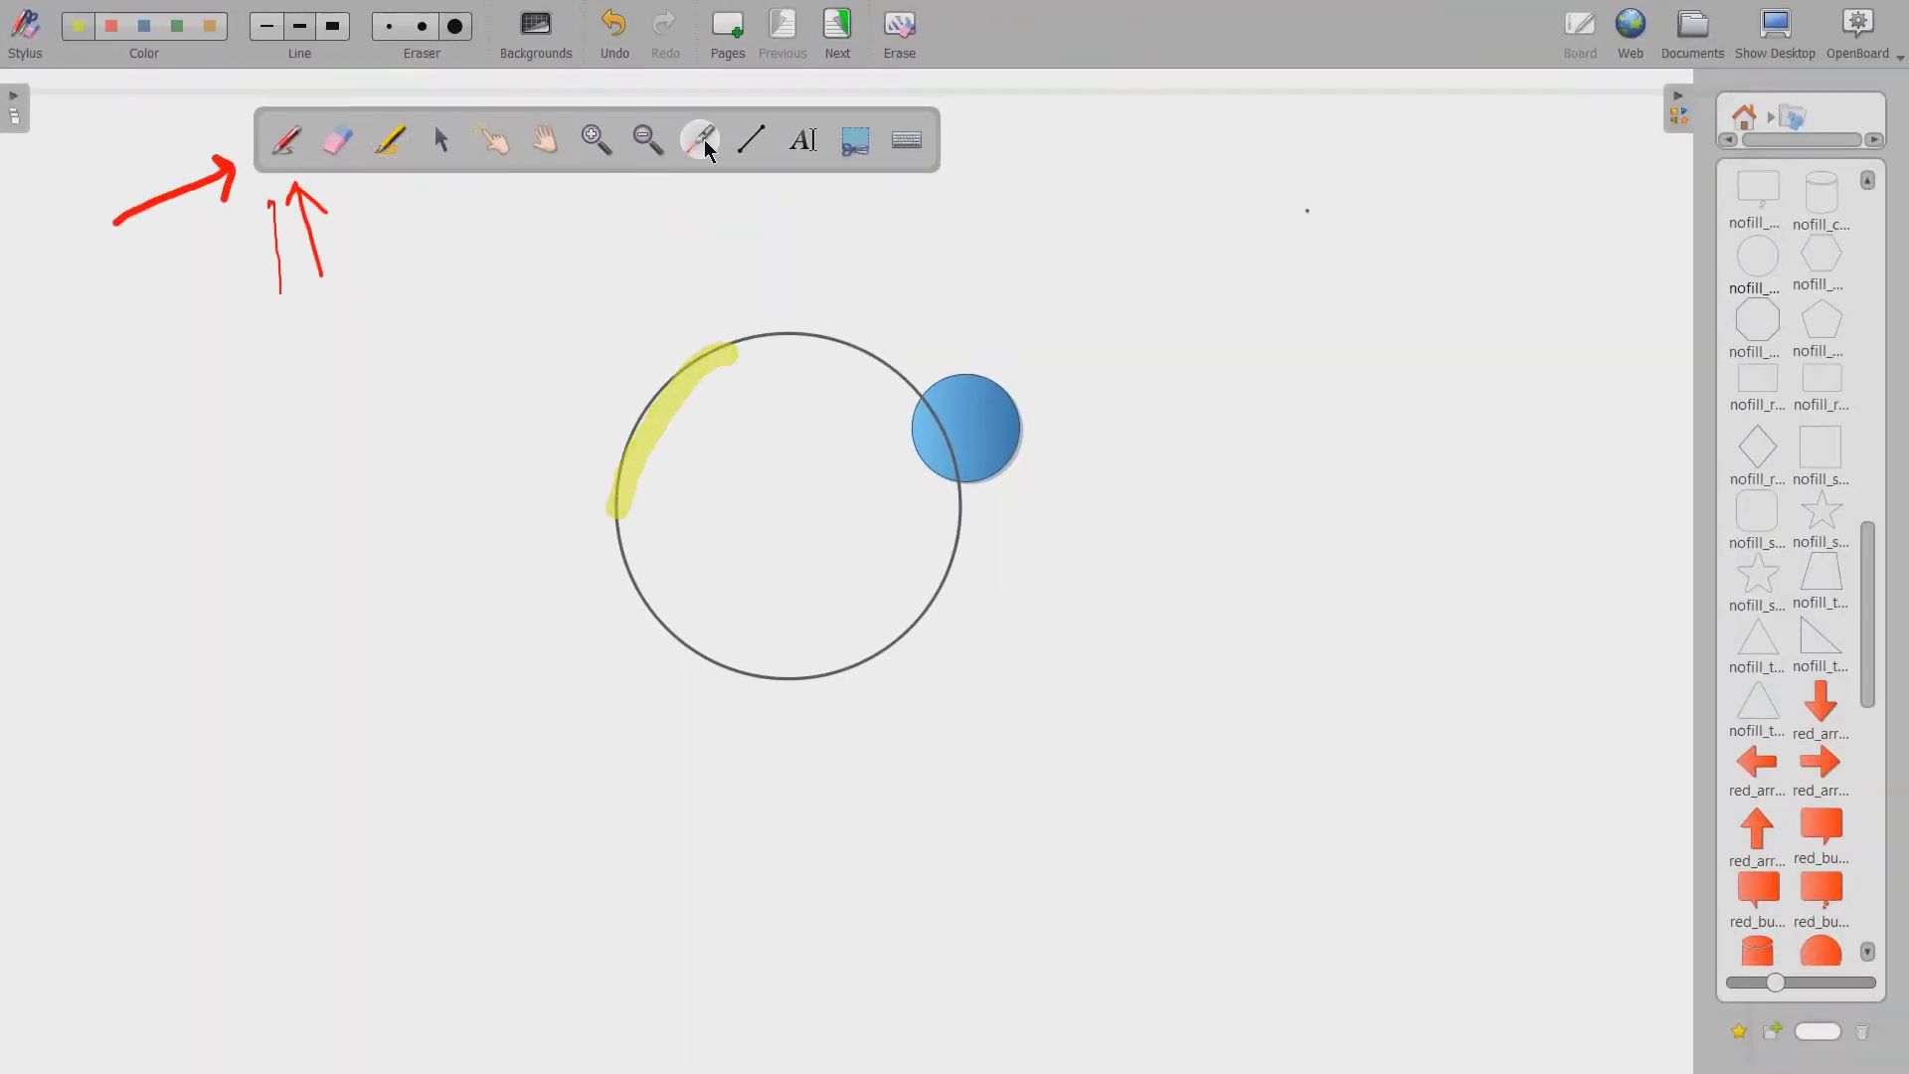
mouse_move(710, 353)
left_mouse_down()
mouse_move(576, 375)
mouse_move(421, 209)
mouse_move(797, 216)
left_mouse_up()
left_click_drag(1751, 652, 1362, 629)
left_click(1293, 545)
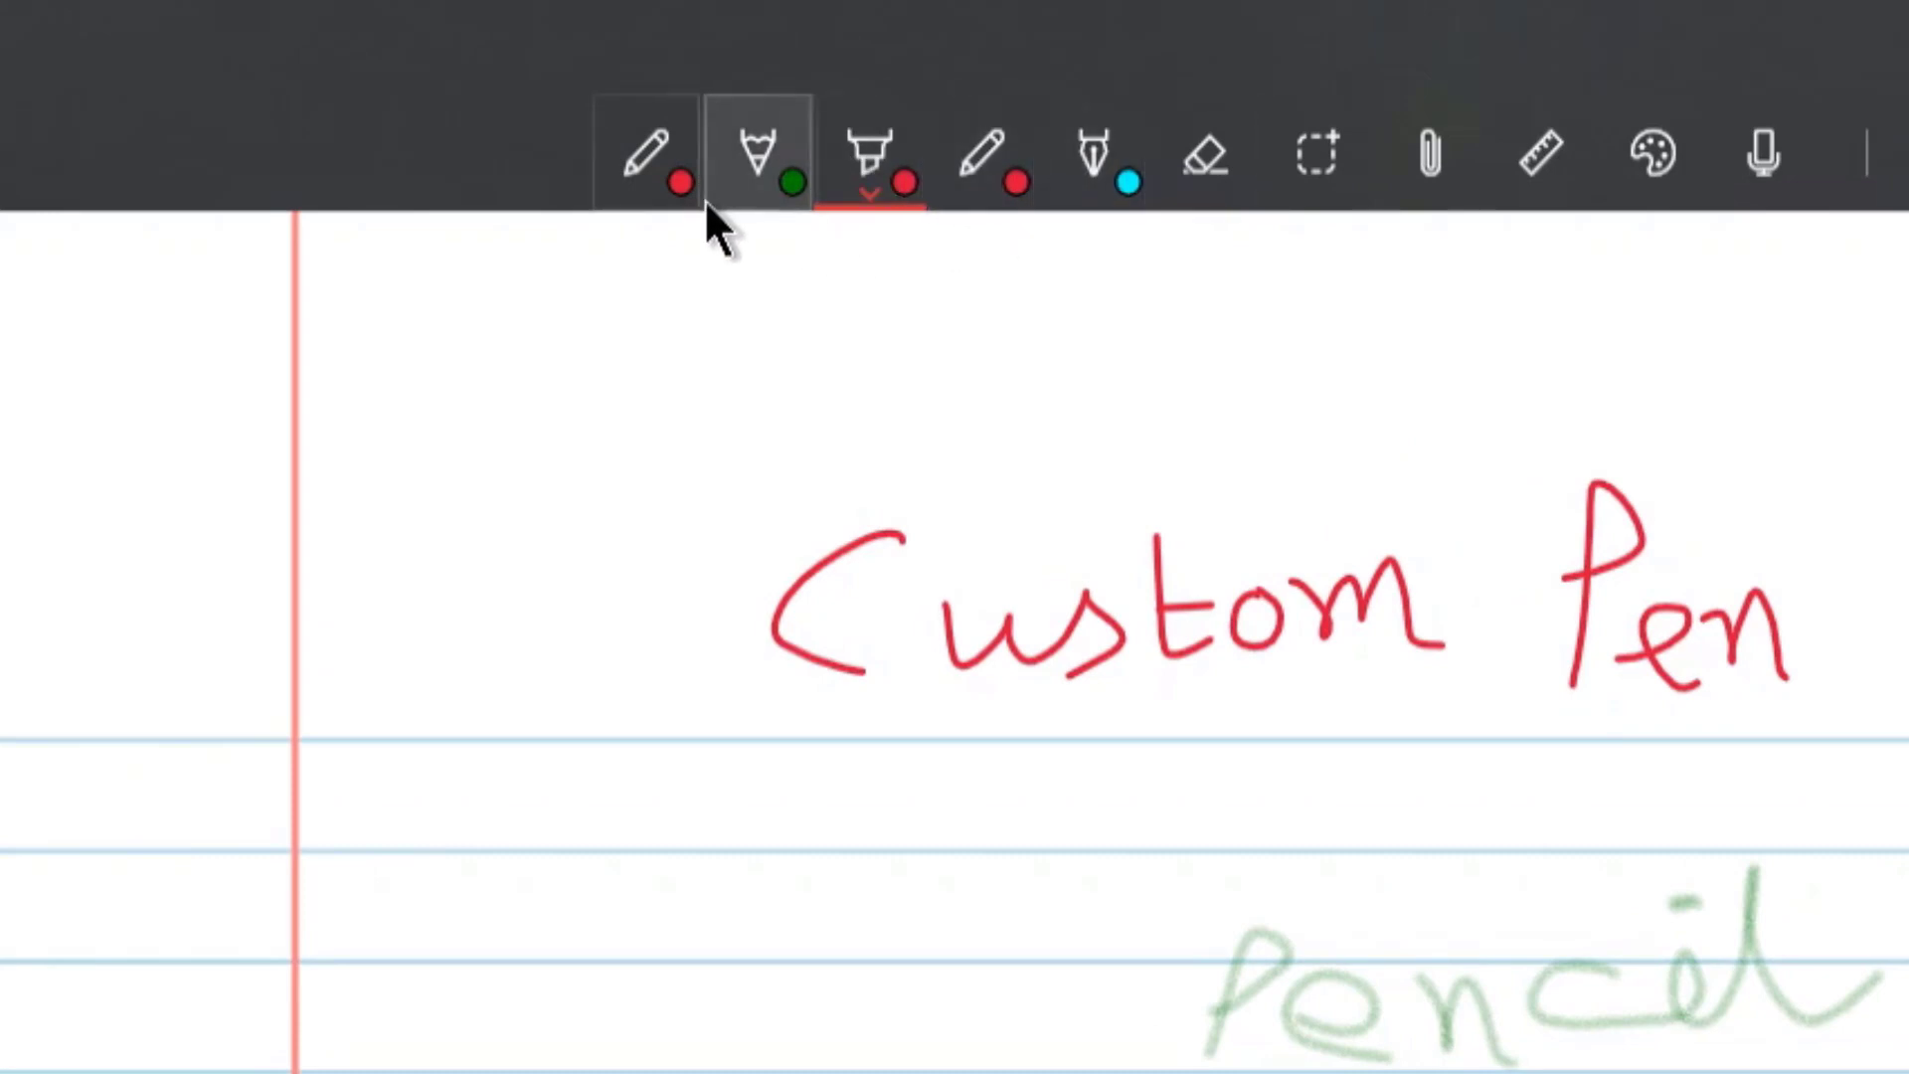
- Write samples with pen, pencil, marker and calligraphy pens, then go to Paper settings for Ink to Shape
left_click(669, 191)
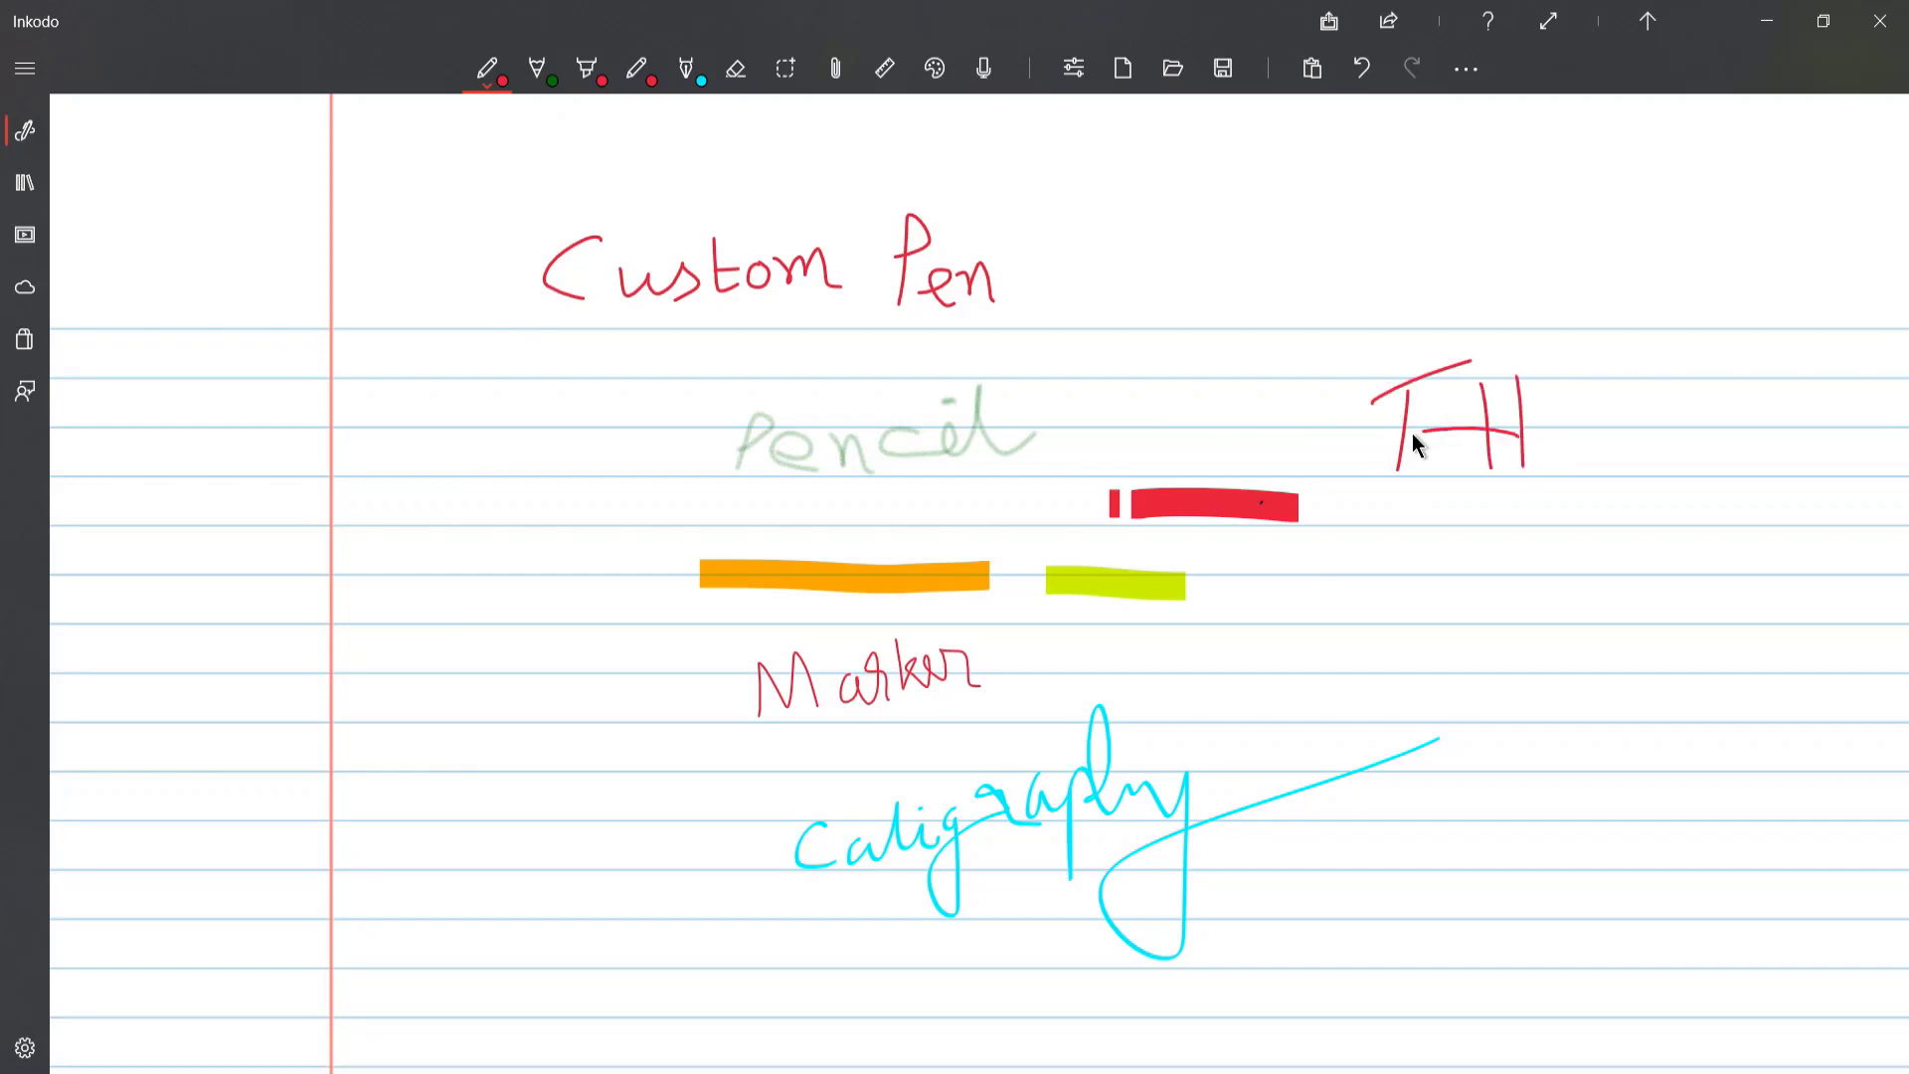
left_click(1072, 68)
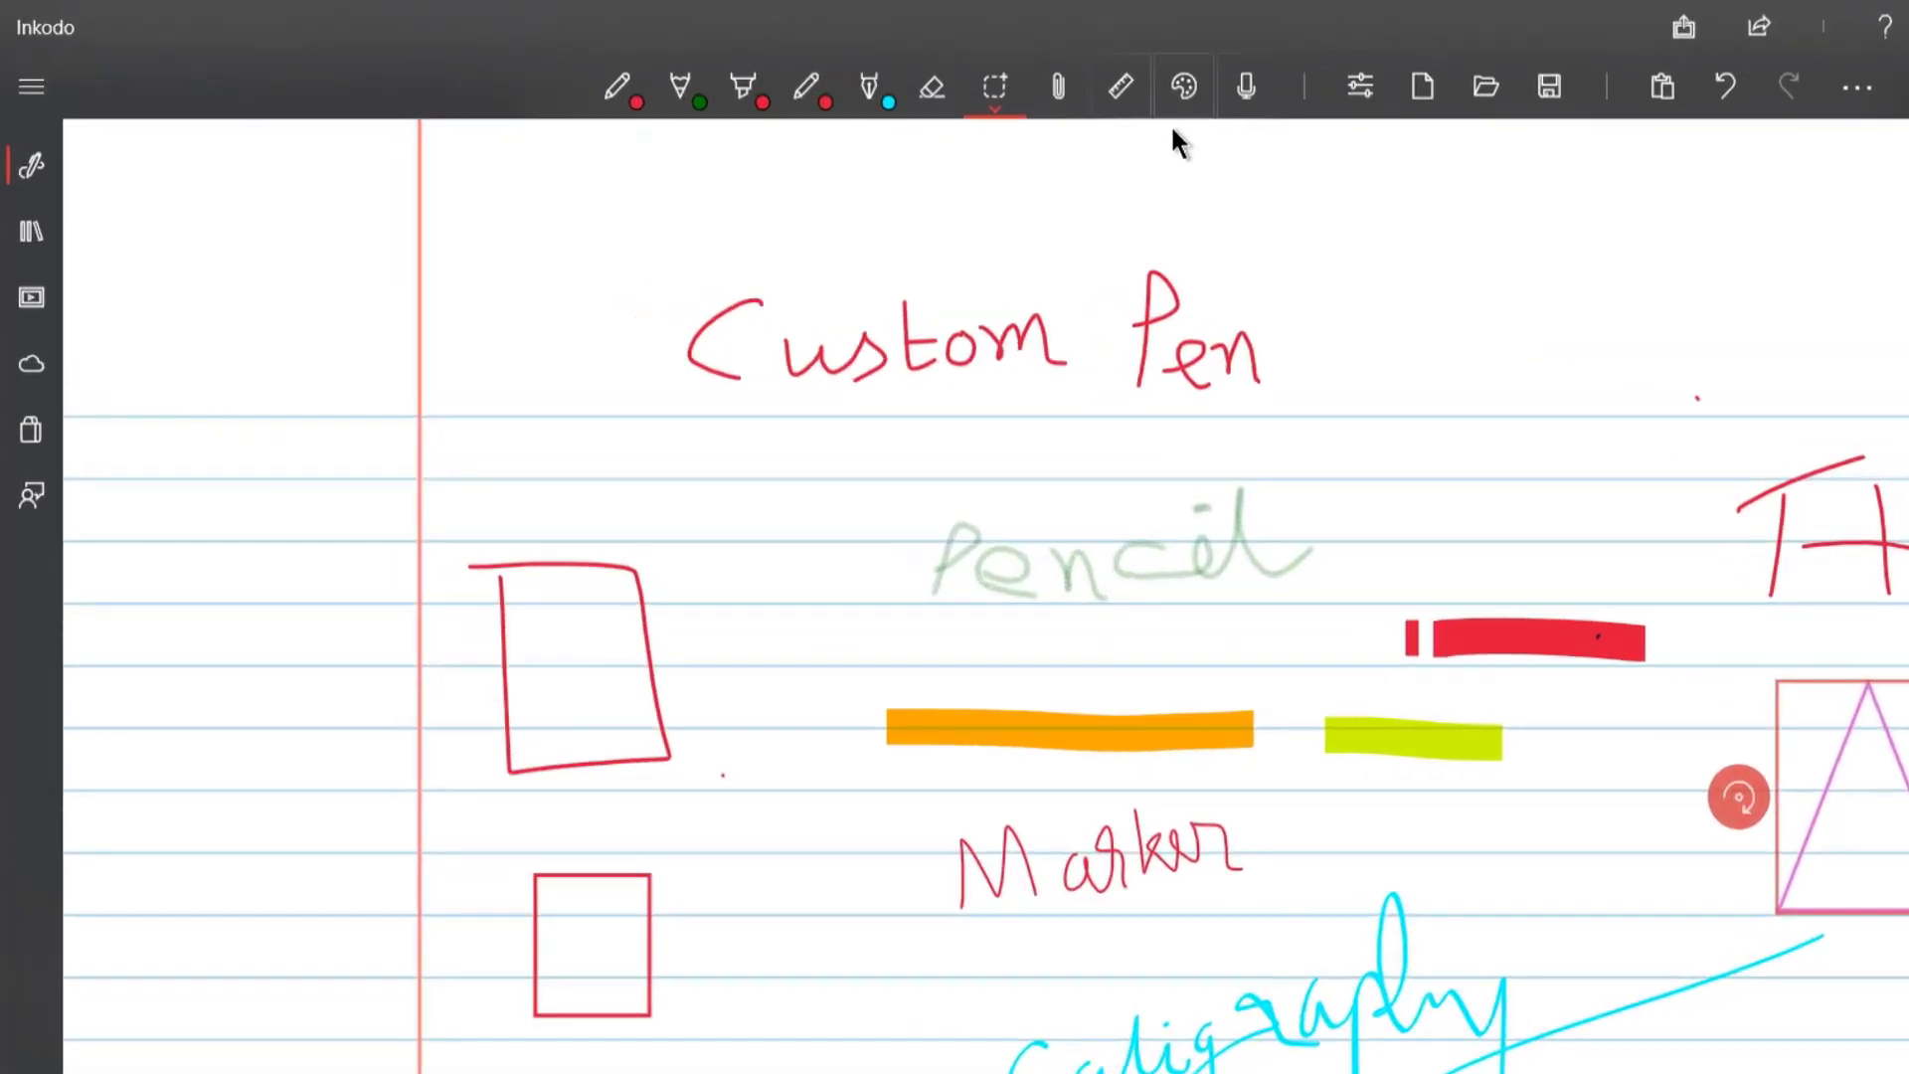
- Recolour the triangle in the colour picker to light teal, hex #FF87DCC0
left_click(1221, 109)
left_click(385, 355)
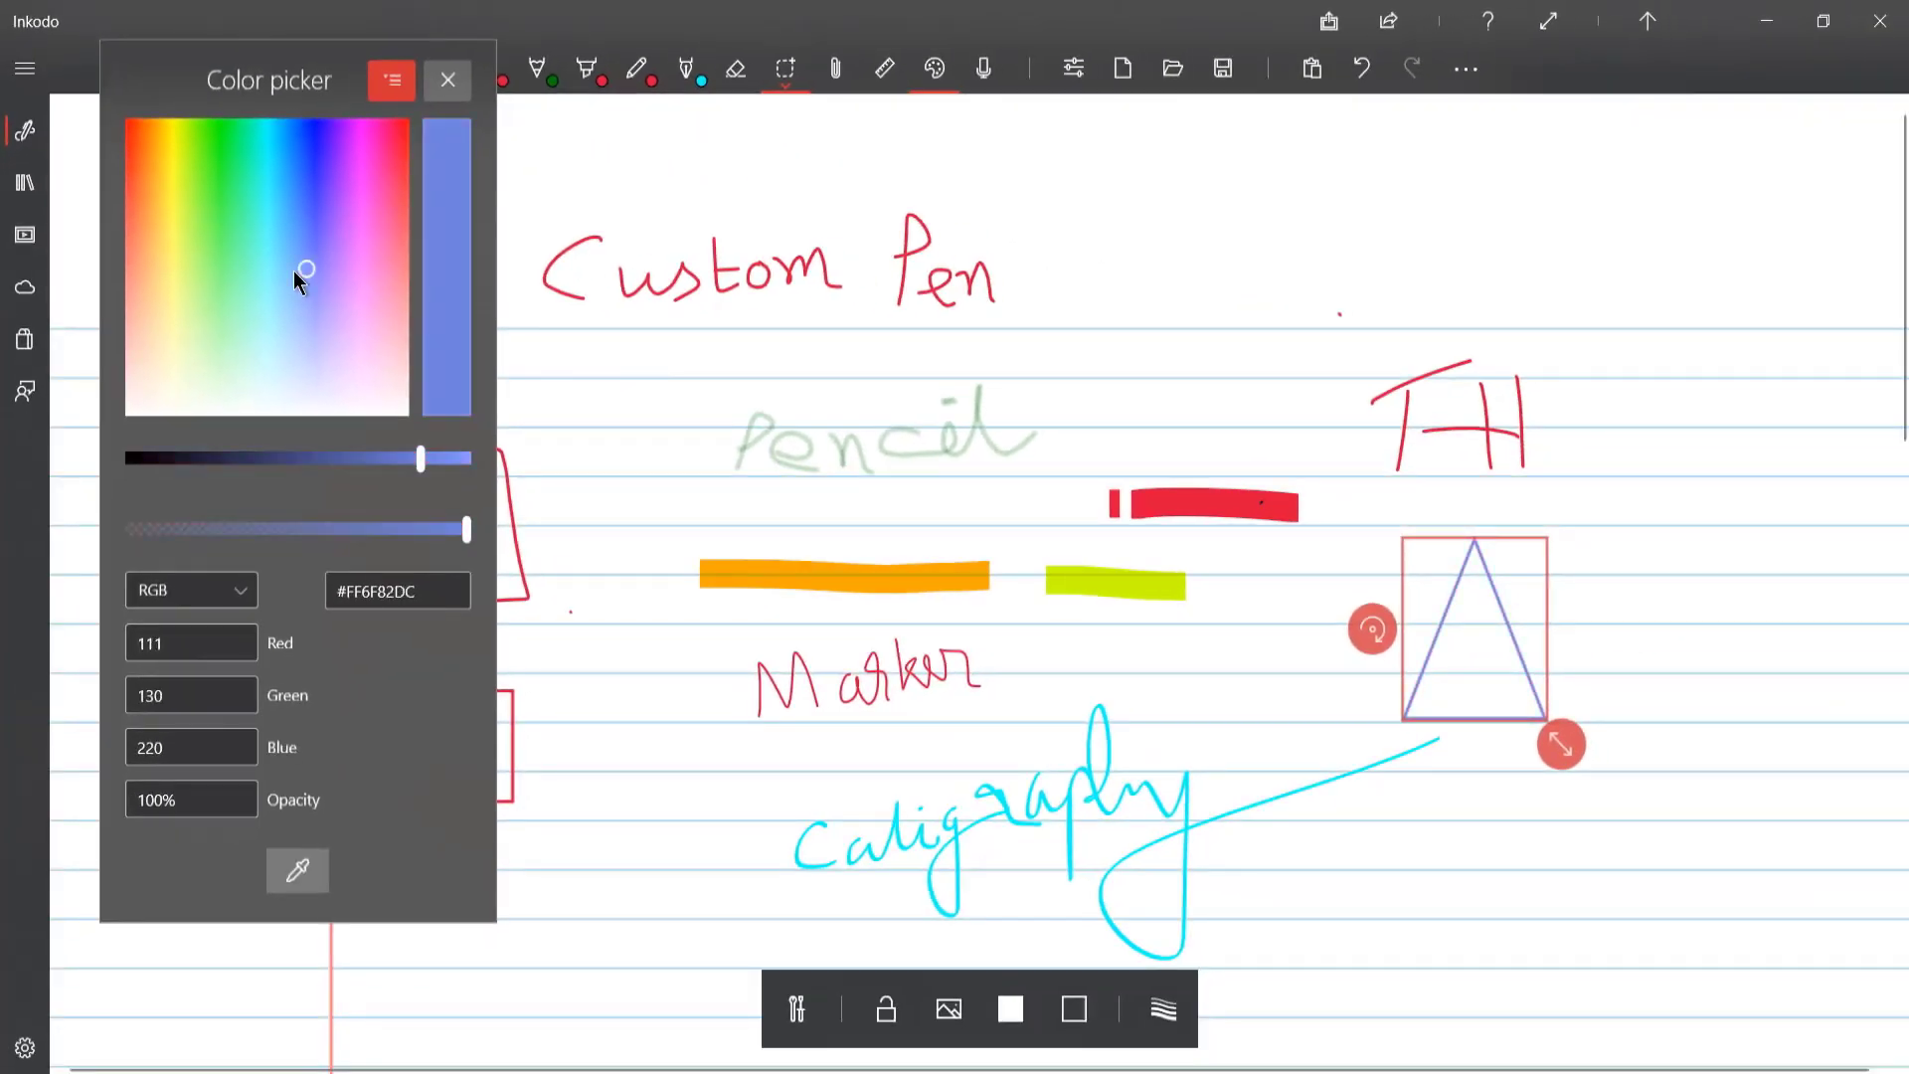
left_click_drag(295, 271, 252, 300)
left_click(386, 594)
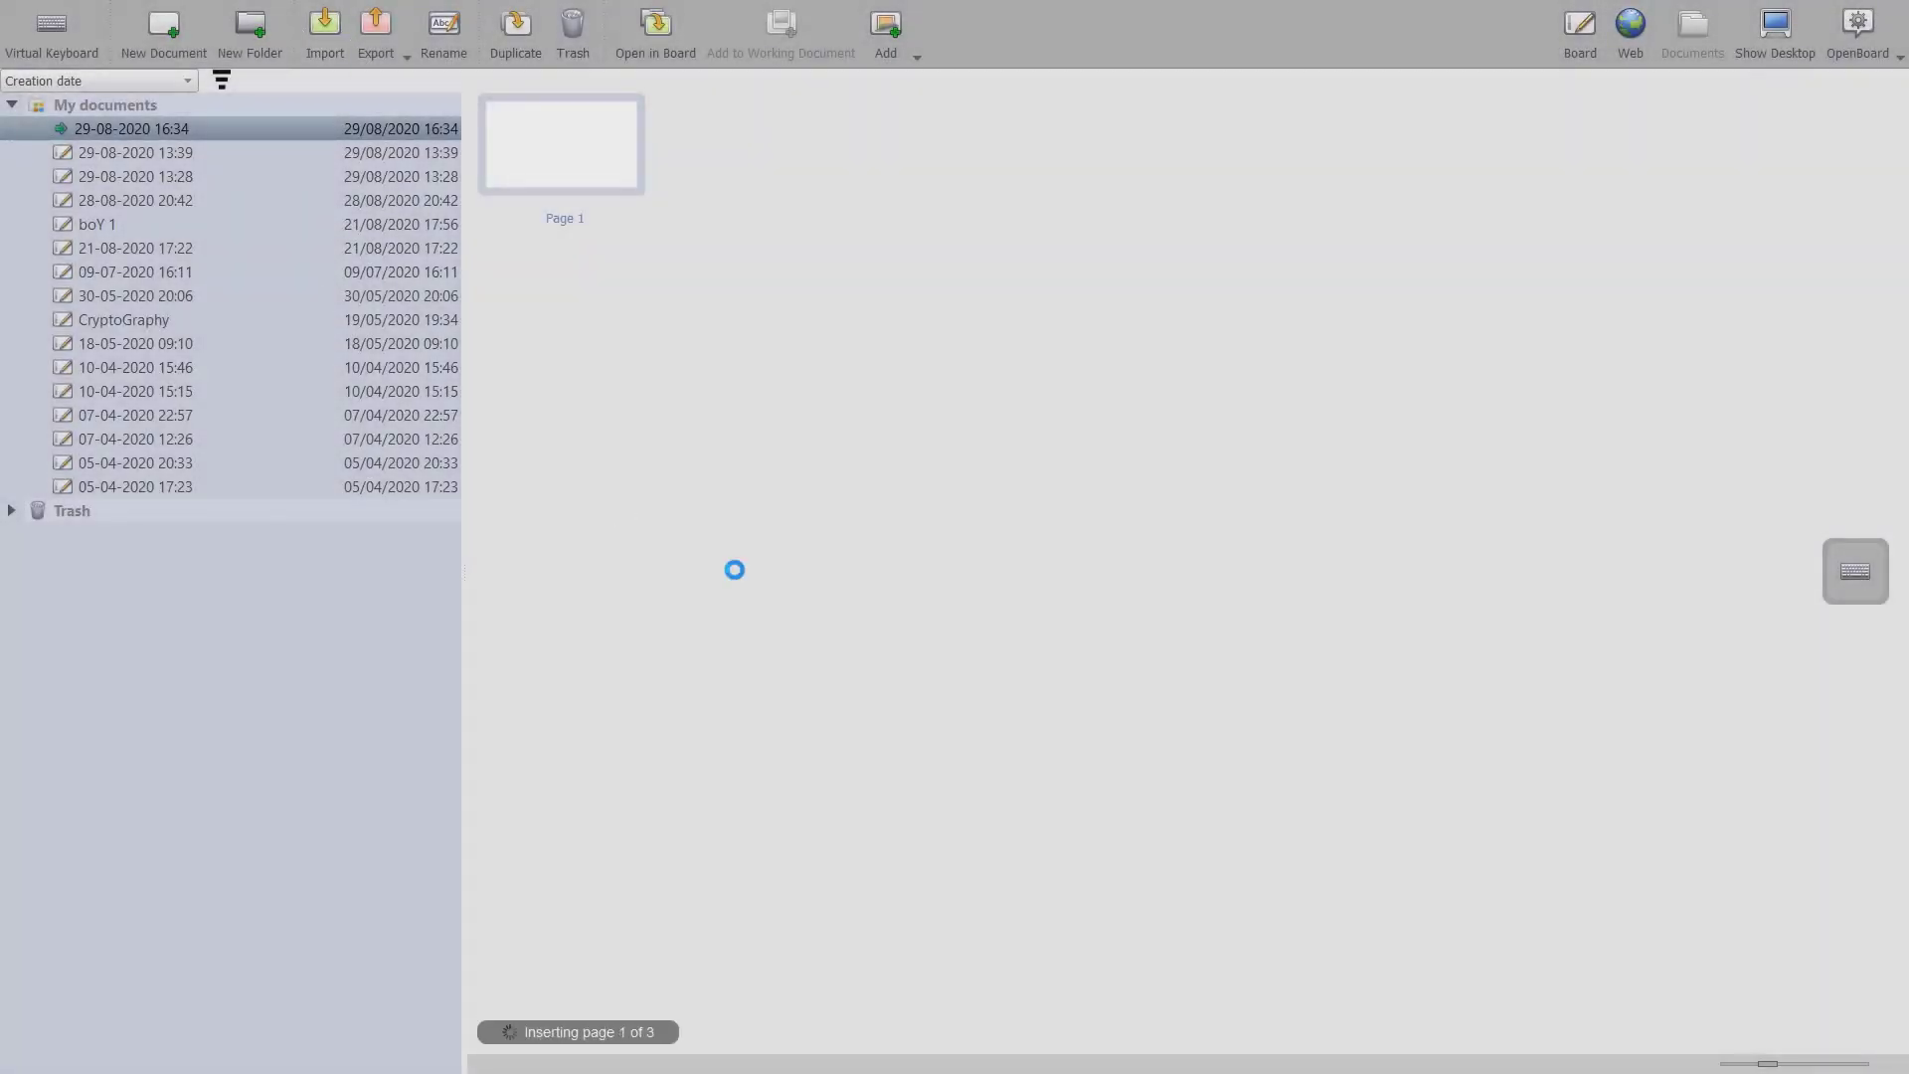
- Show the first imported question paper page on the board, zoomed to 2x
left_click(577, 141)
left_click(650, 42)
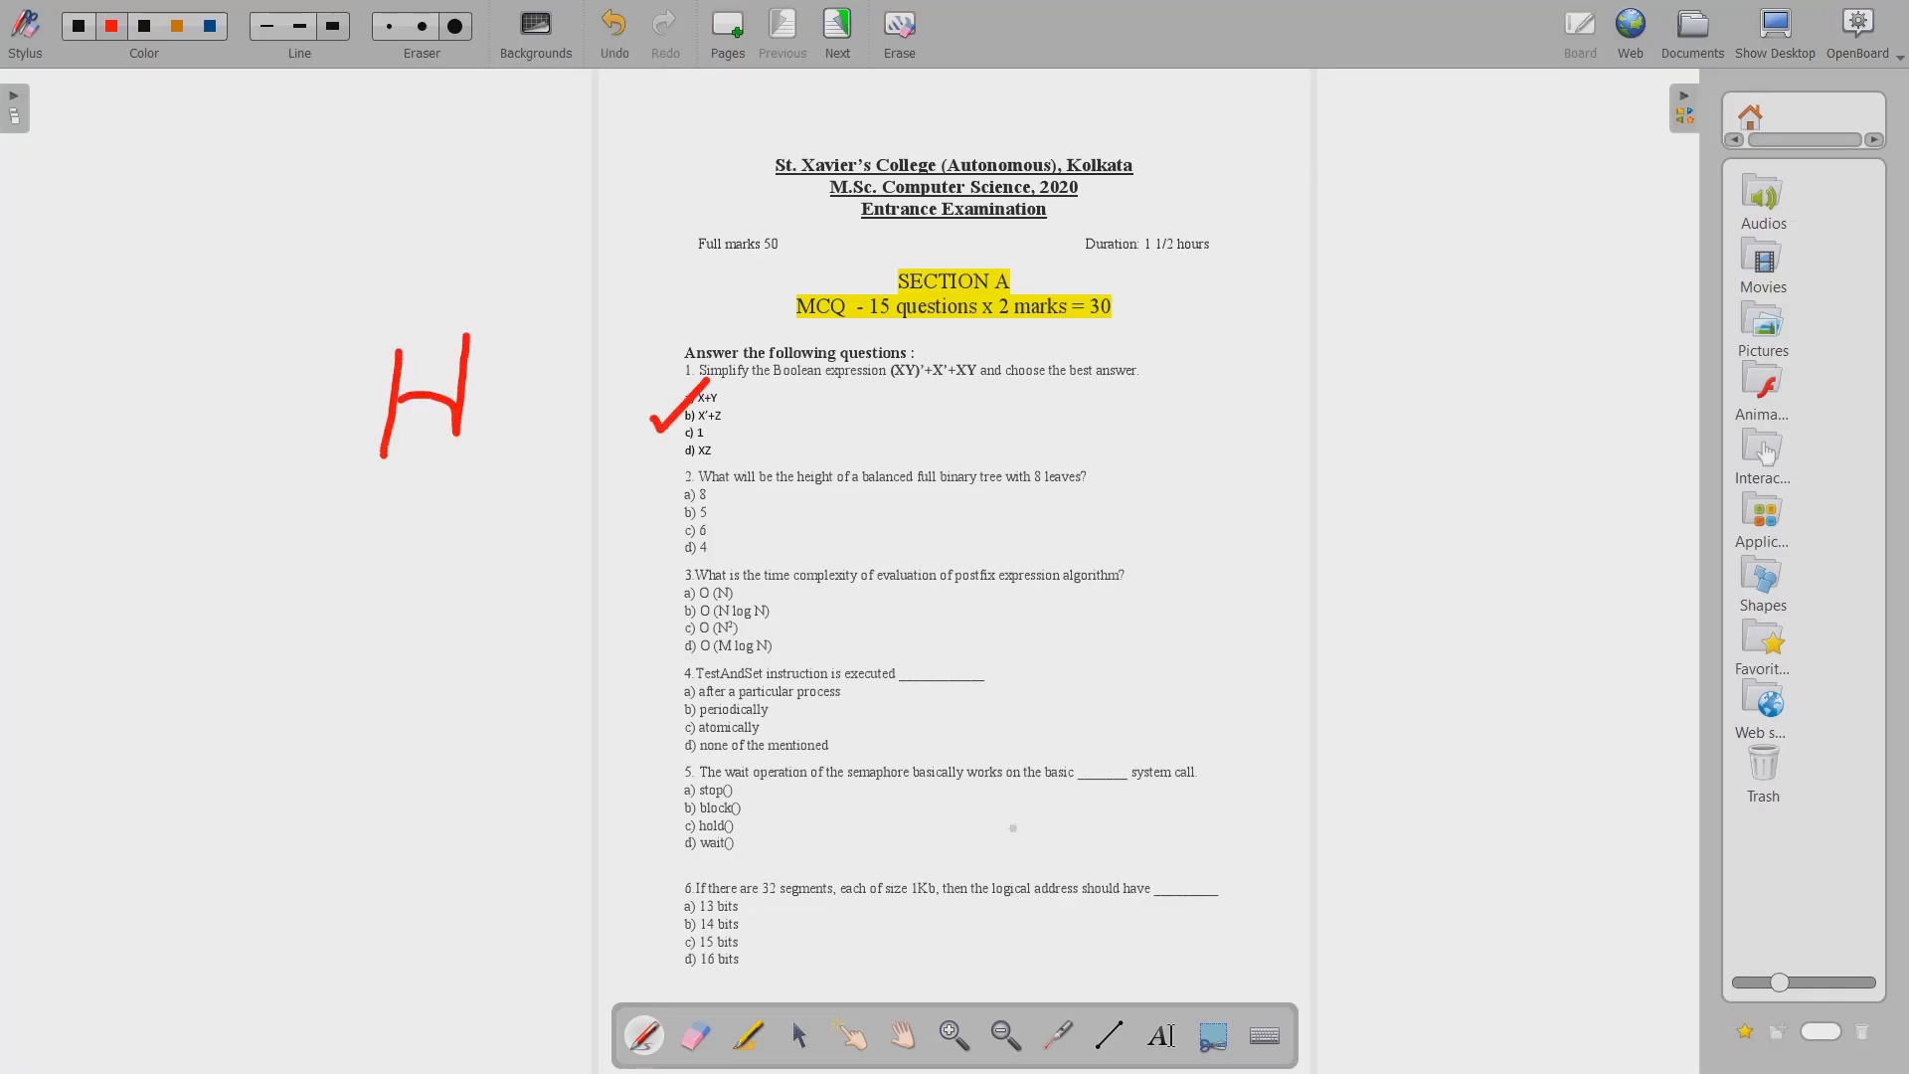
left_click(955, 1035)
left_click(788, 369)
- Move to the next page, draw a red stroke across it, and return to Documents
left_click(1058, 1034)
left_click(837, 42)
left_click(644, 1035)
mouse_move(756, 389)
left_mouse_down()
mouse_move(919, 356)
mouse_move(1158, 370)
left_mouse_up()
left_click(1690, 51)
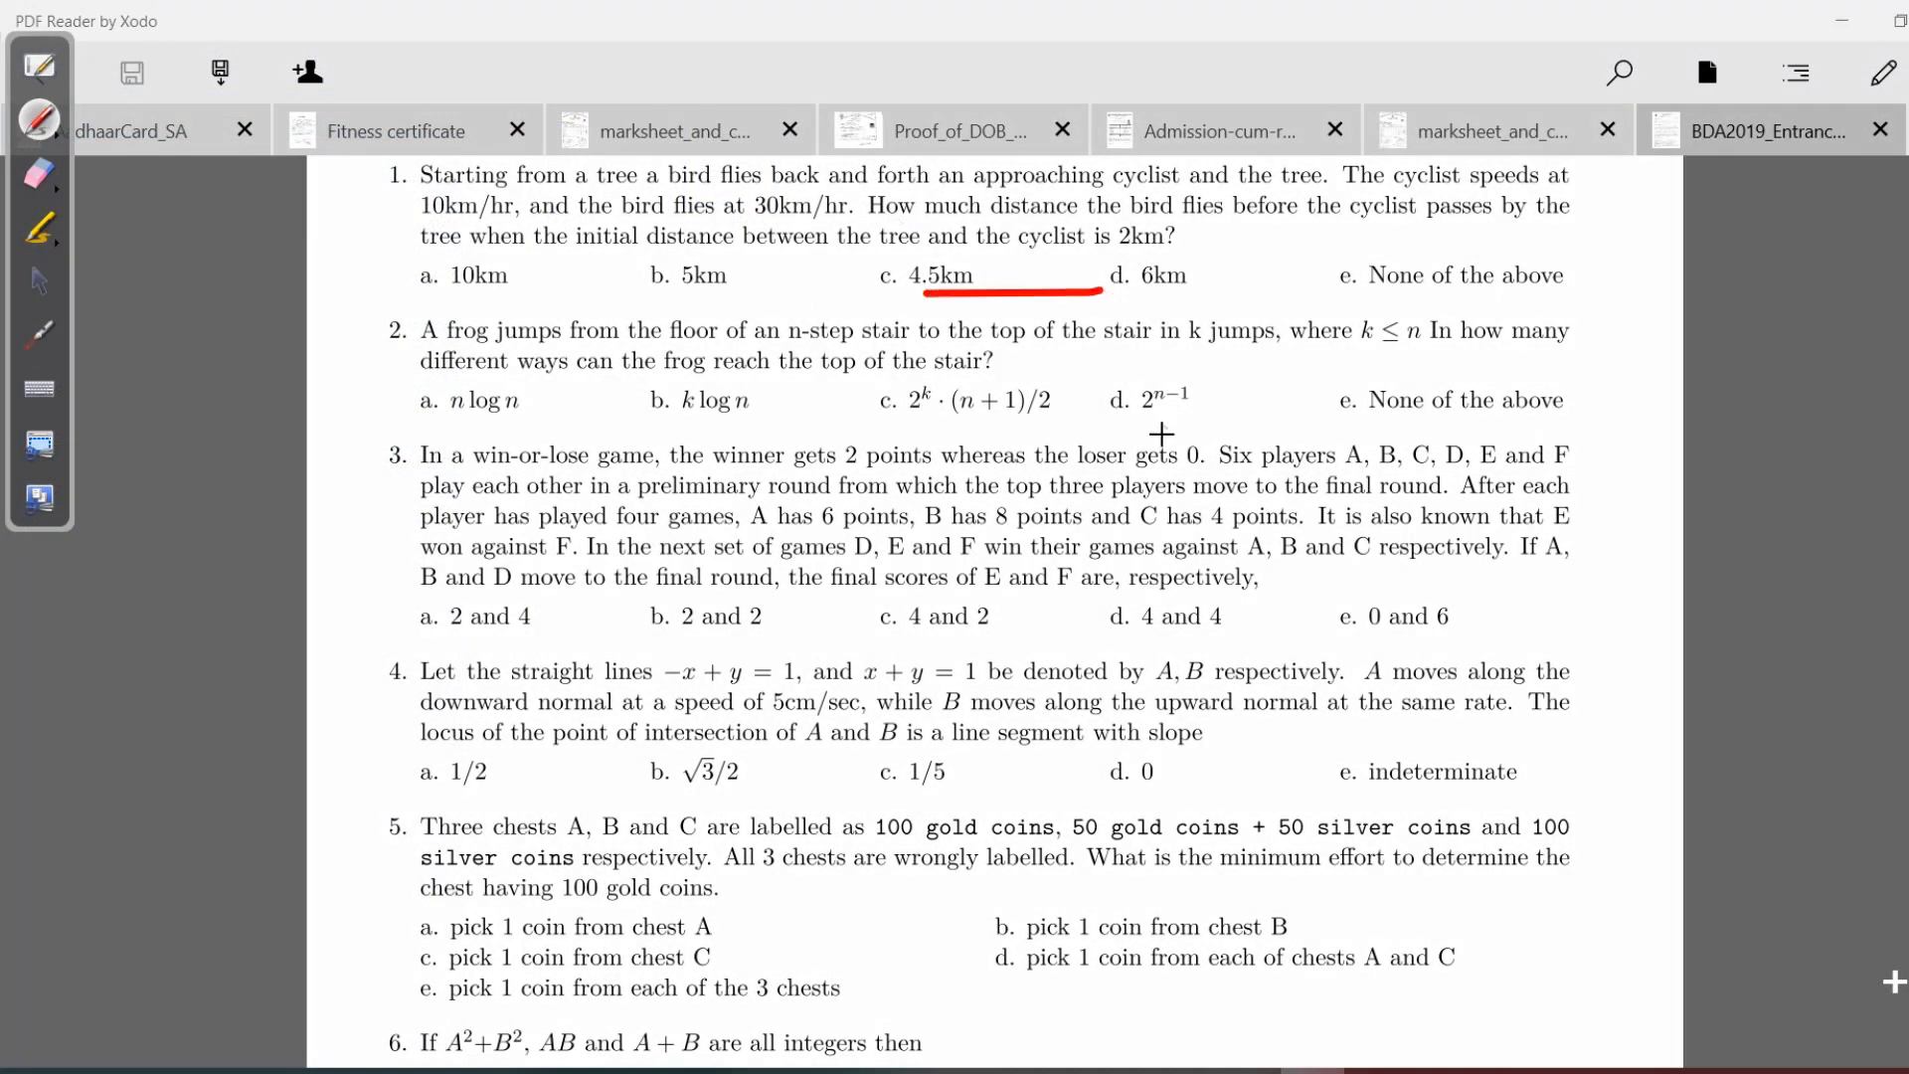
- Draw a red mark beside question 3's answer options, then erase it
left_click_drag(1534, 597, 1554, 636)
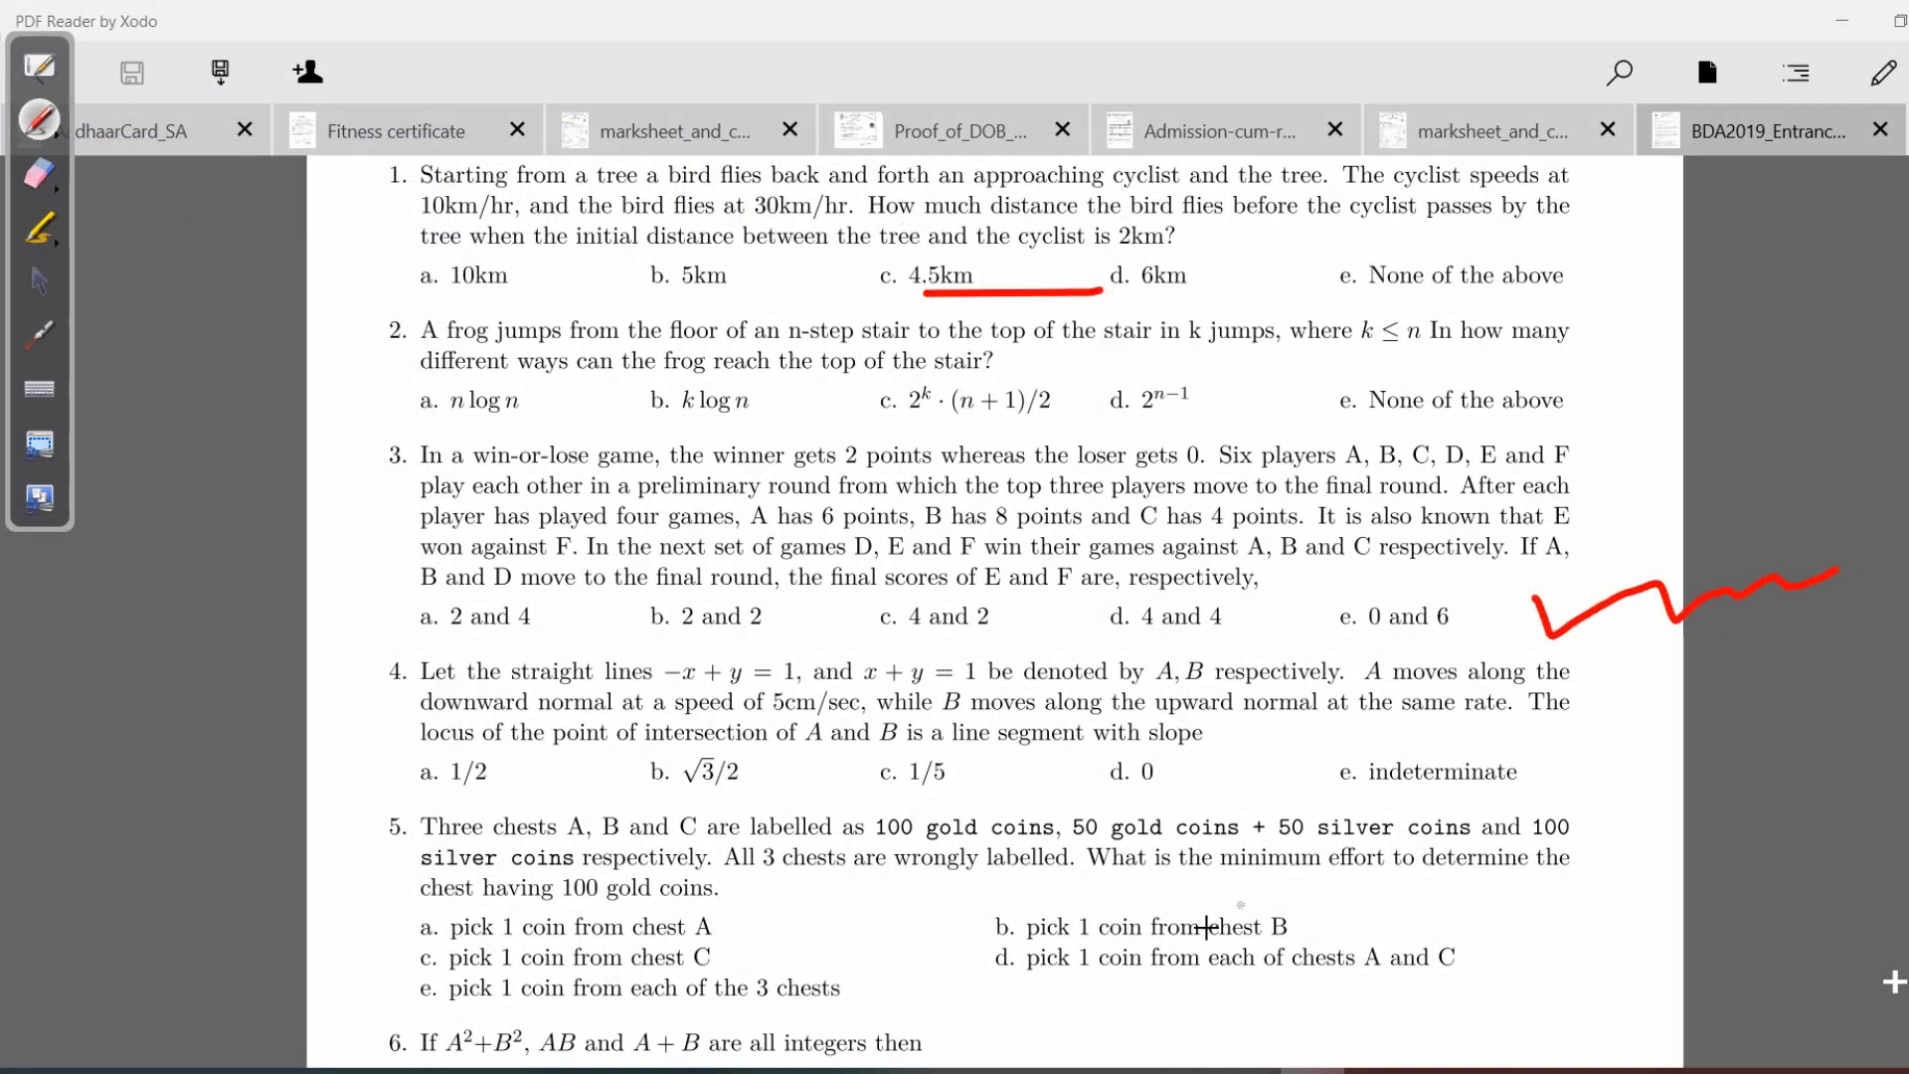
left_click(38, 173)
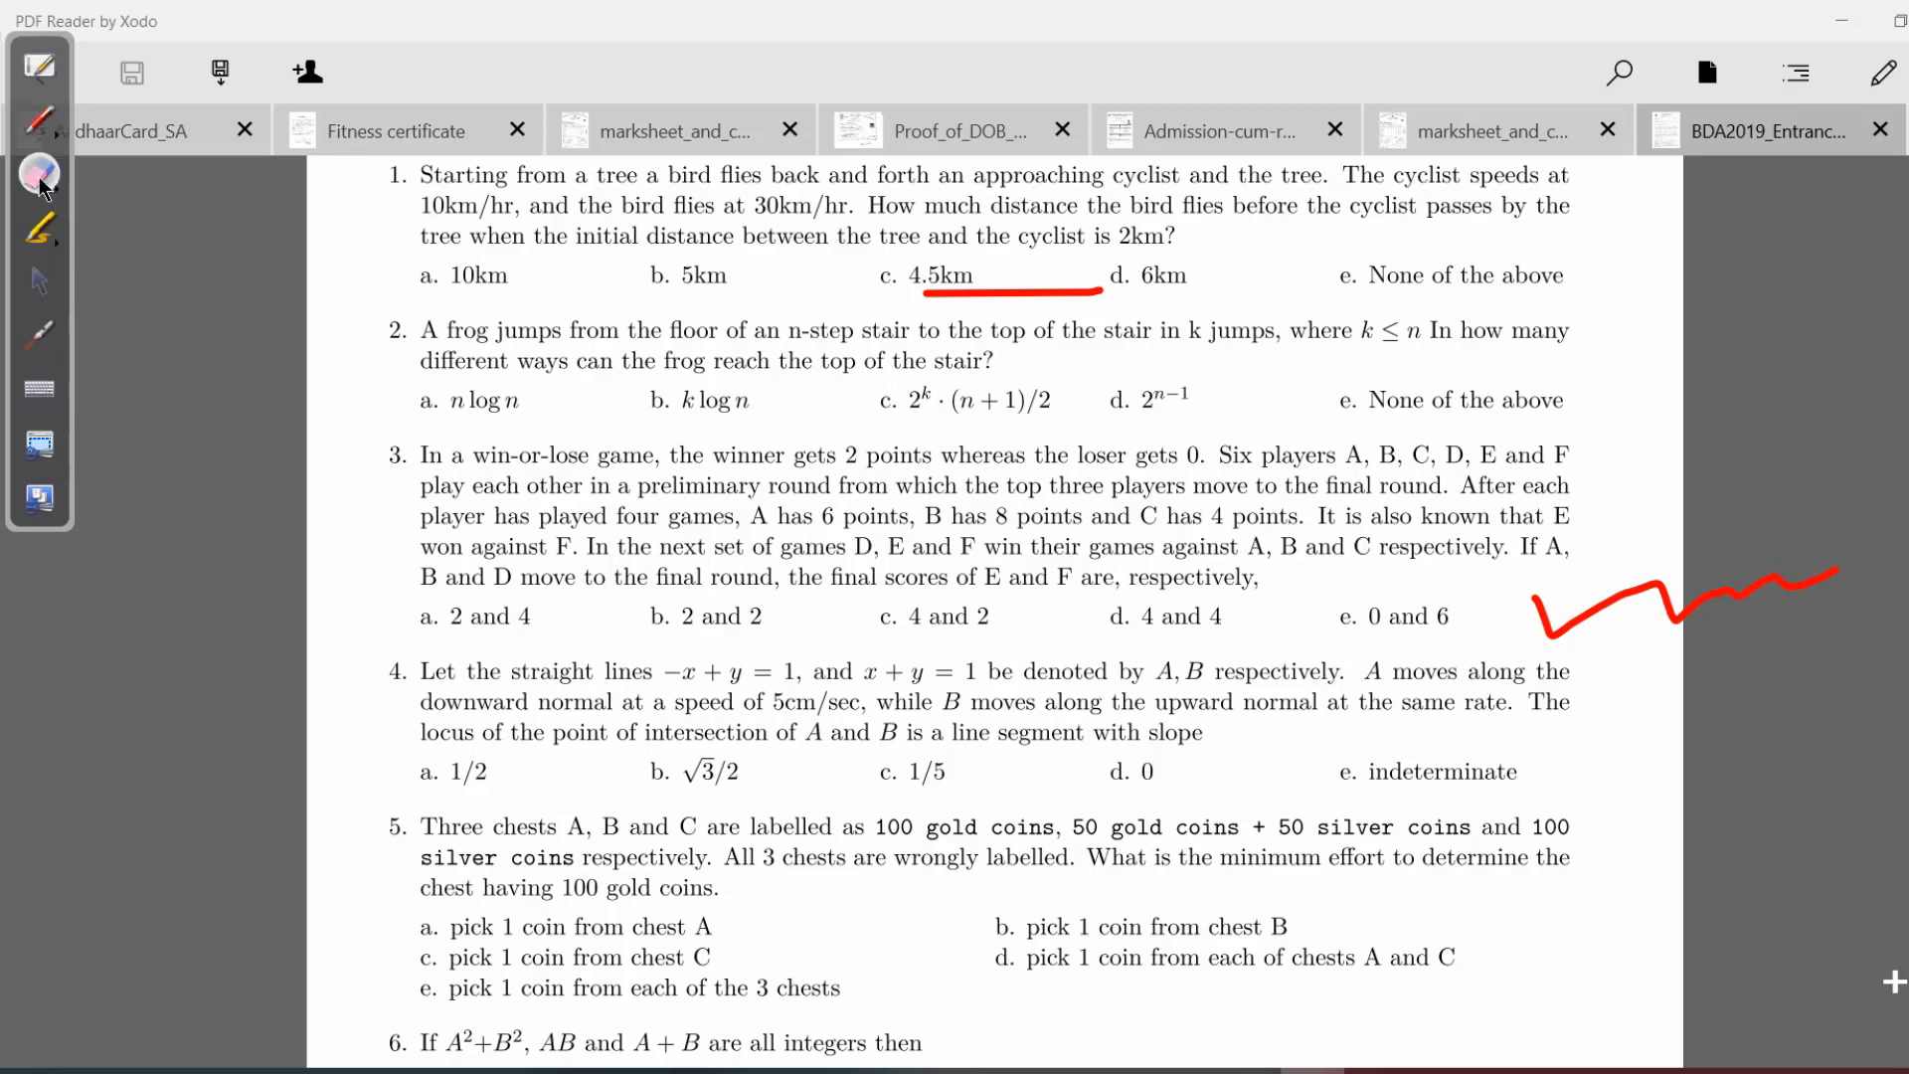
left_click_drag(1451, 473, 1536, 612)
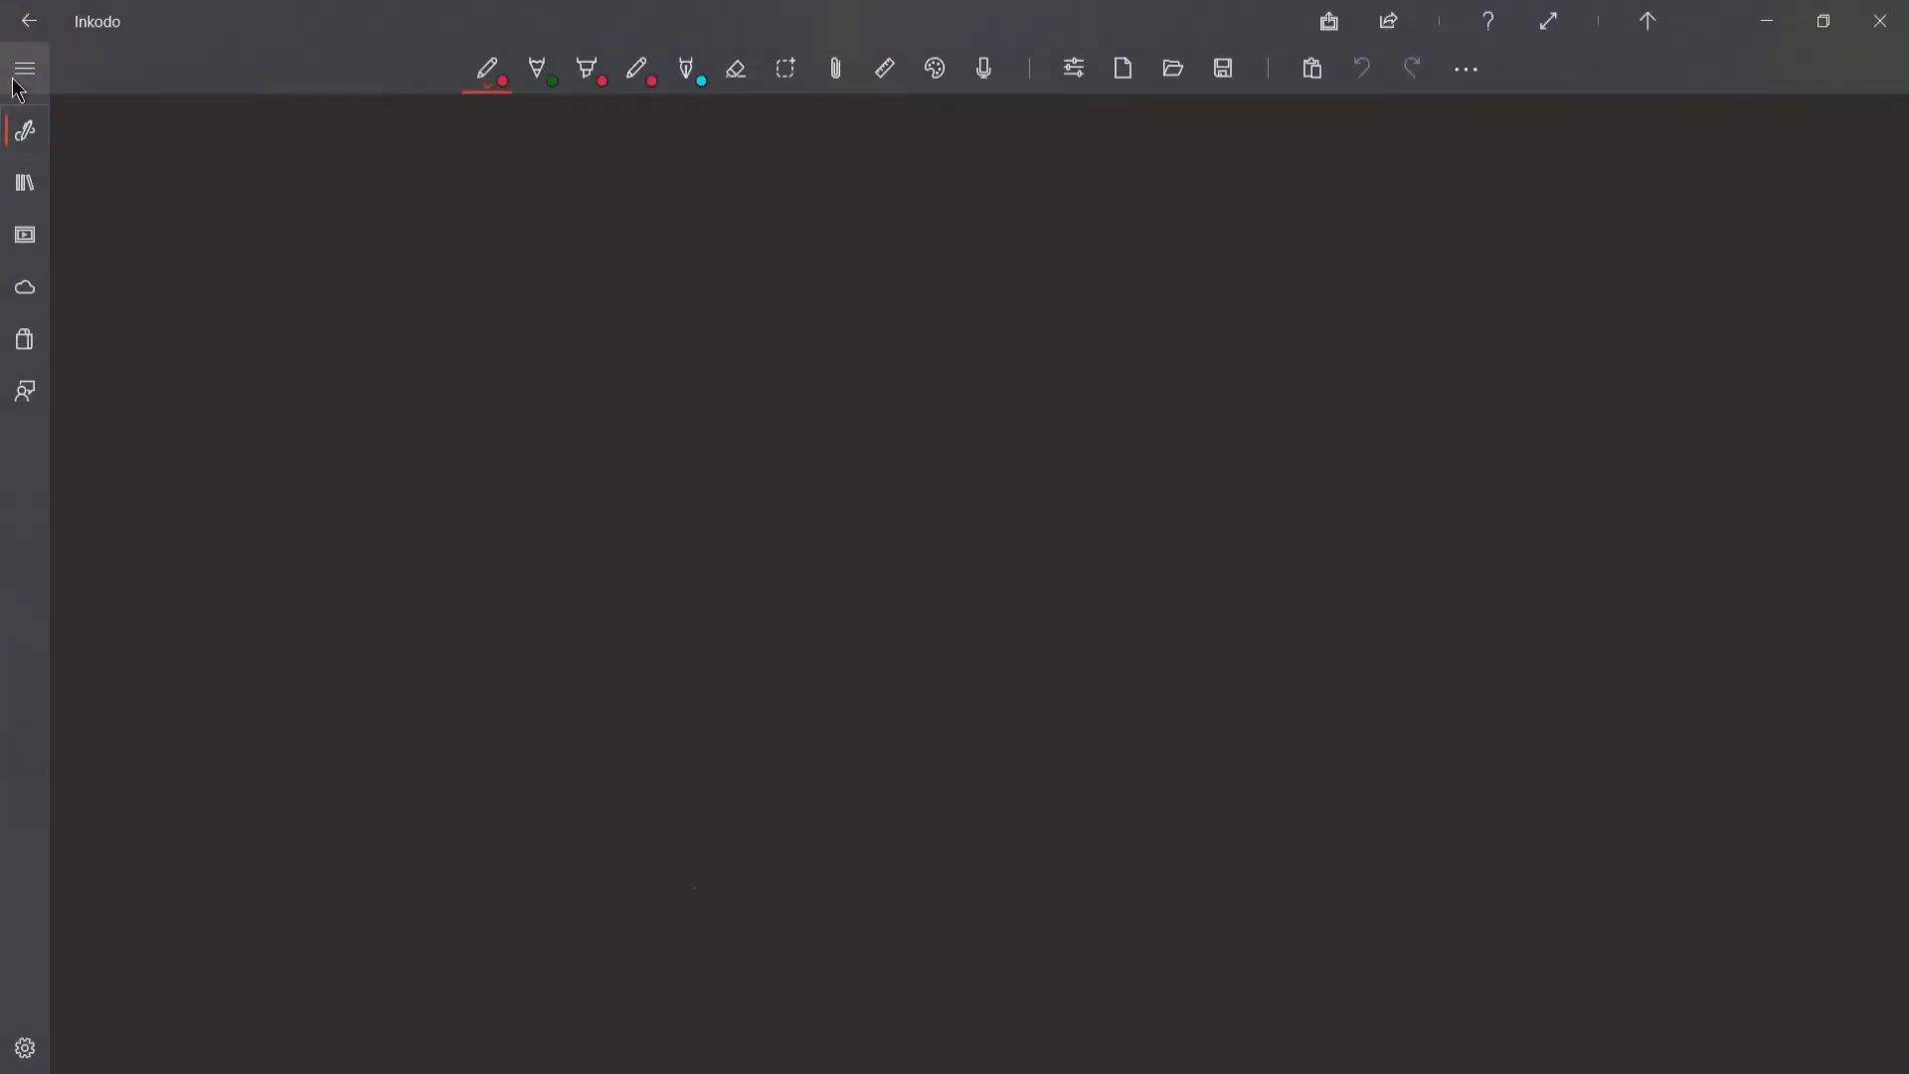
- Open the BDA2019_Entrance_Test book from Inkodo's Archive
left_click(25, 71)
left_click(85, 197)
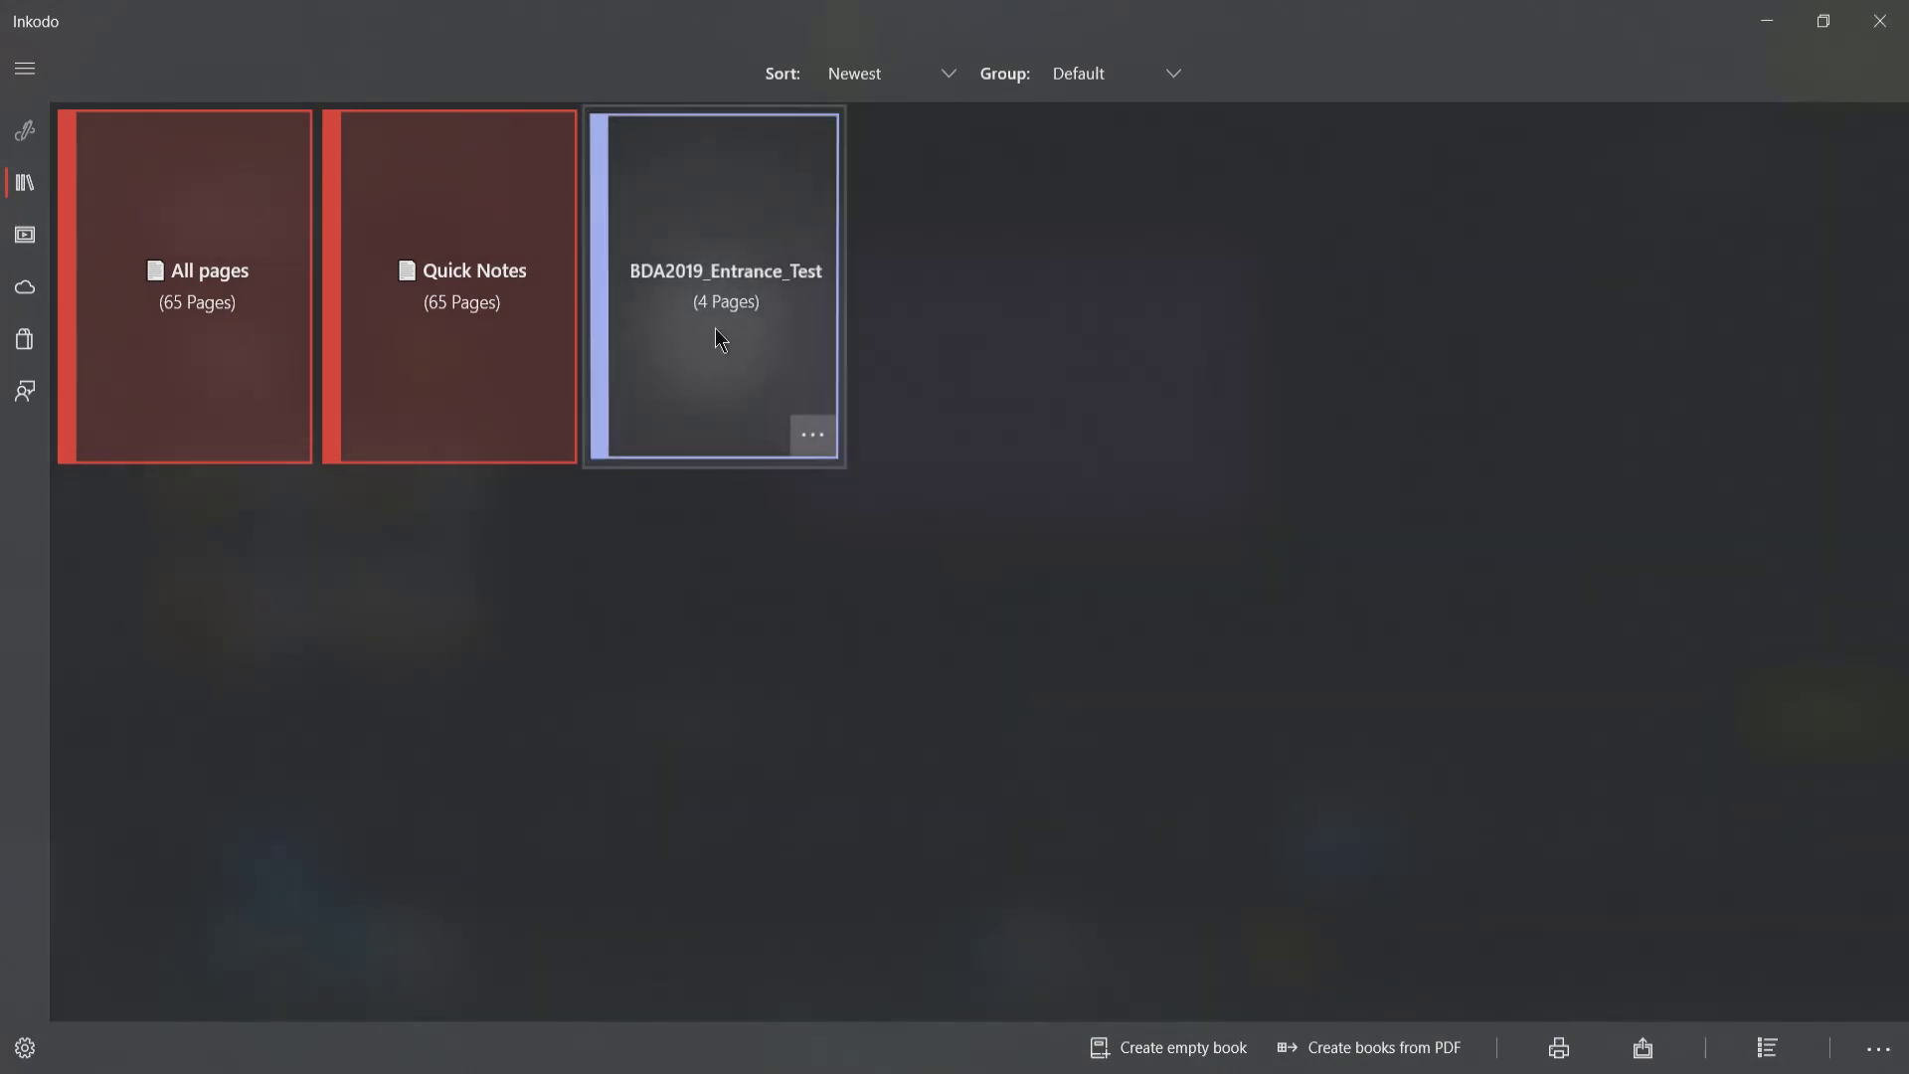
left_click(716, 330)
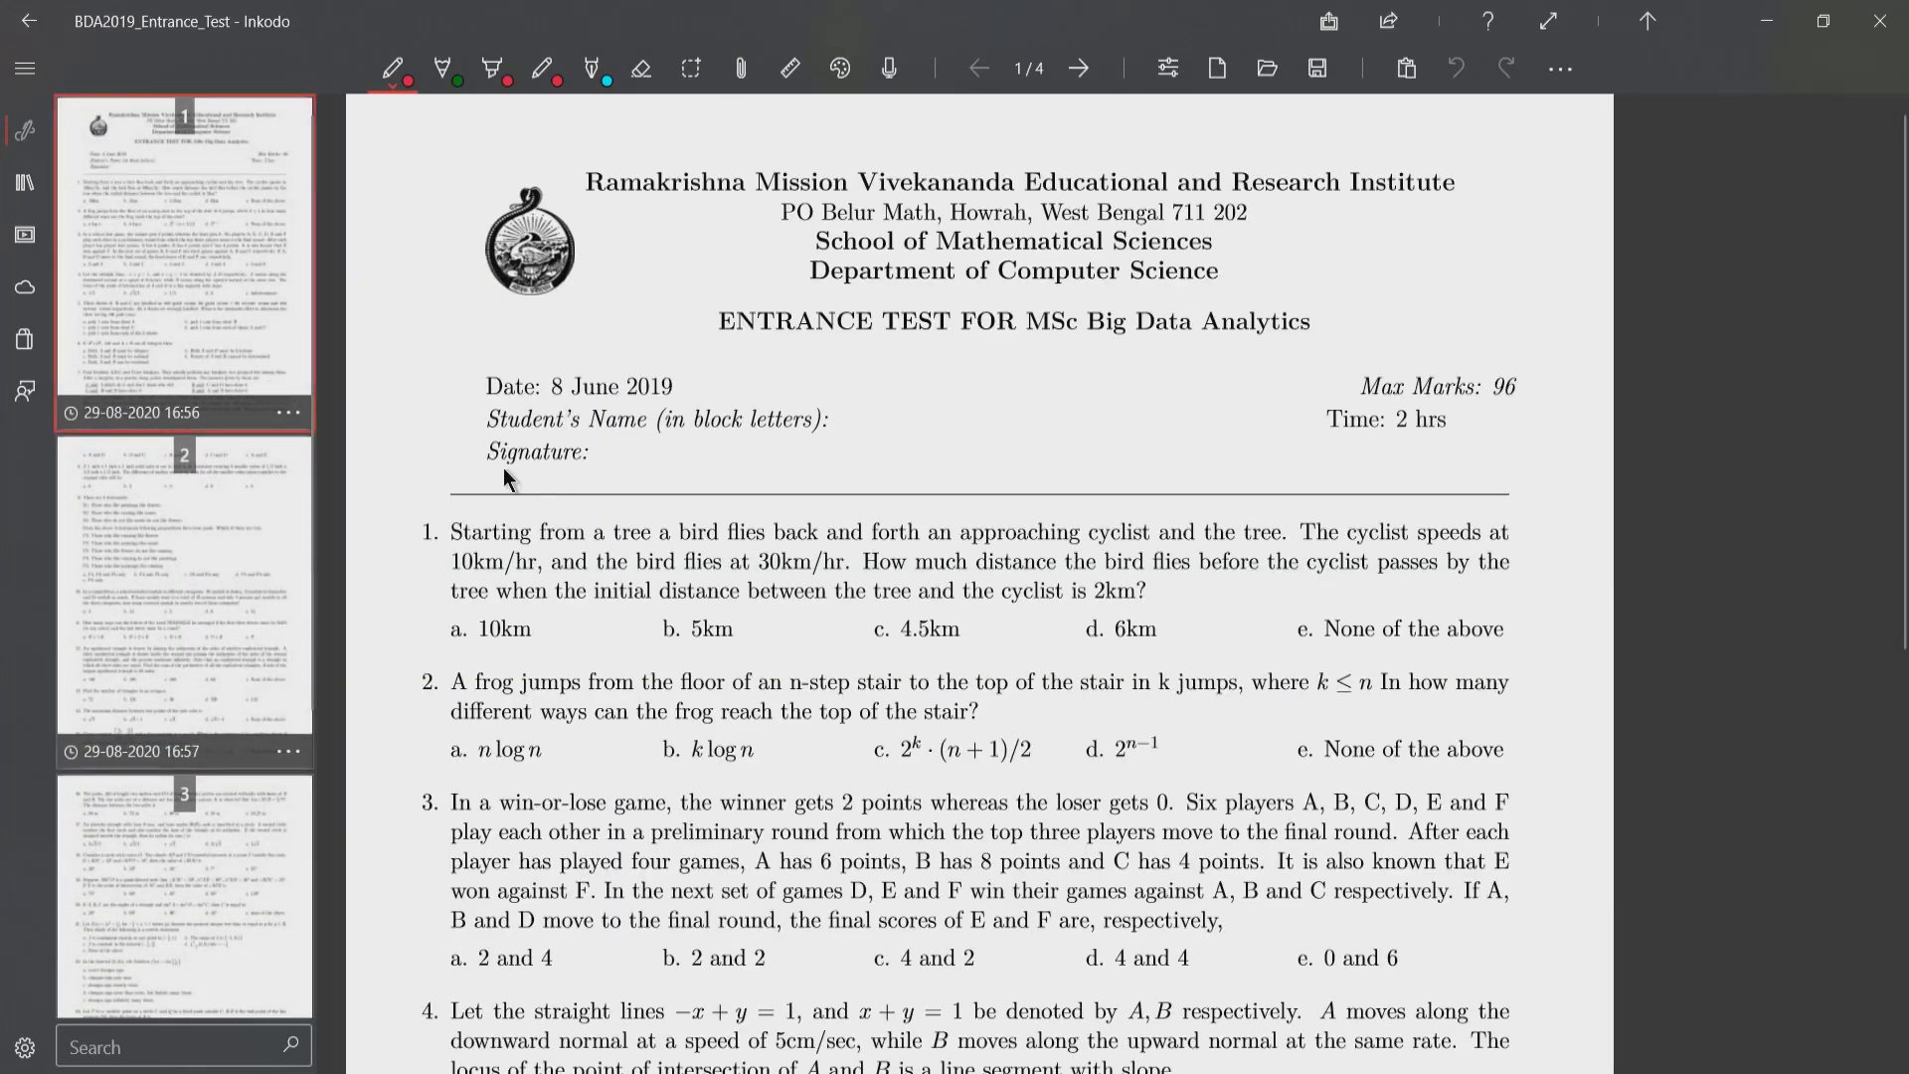
- Underline the student name line in red and advance to page 3
left_click_drag(1230, 438, 980, 435)
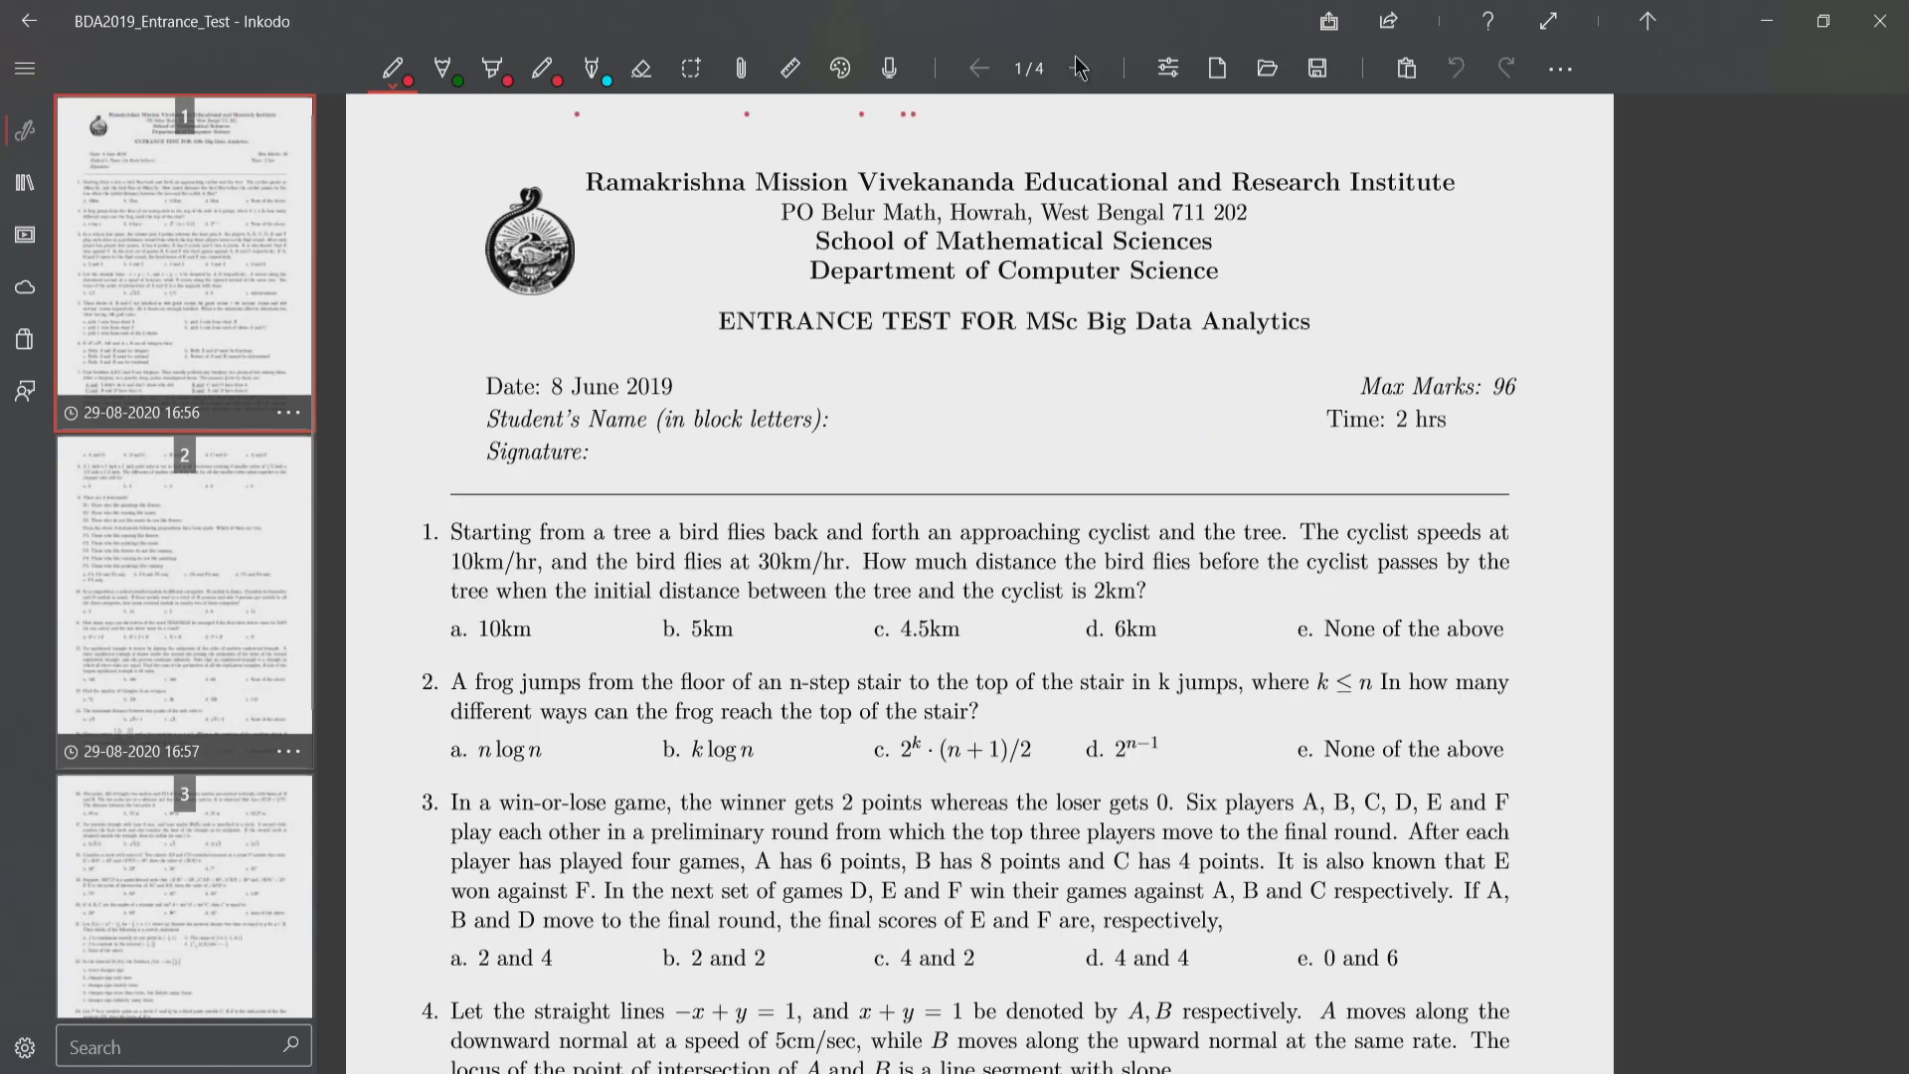
left_click(1079, 68)
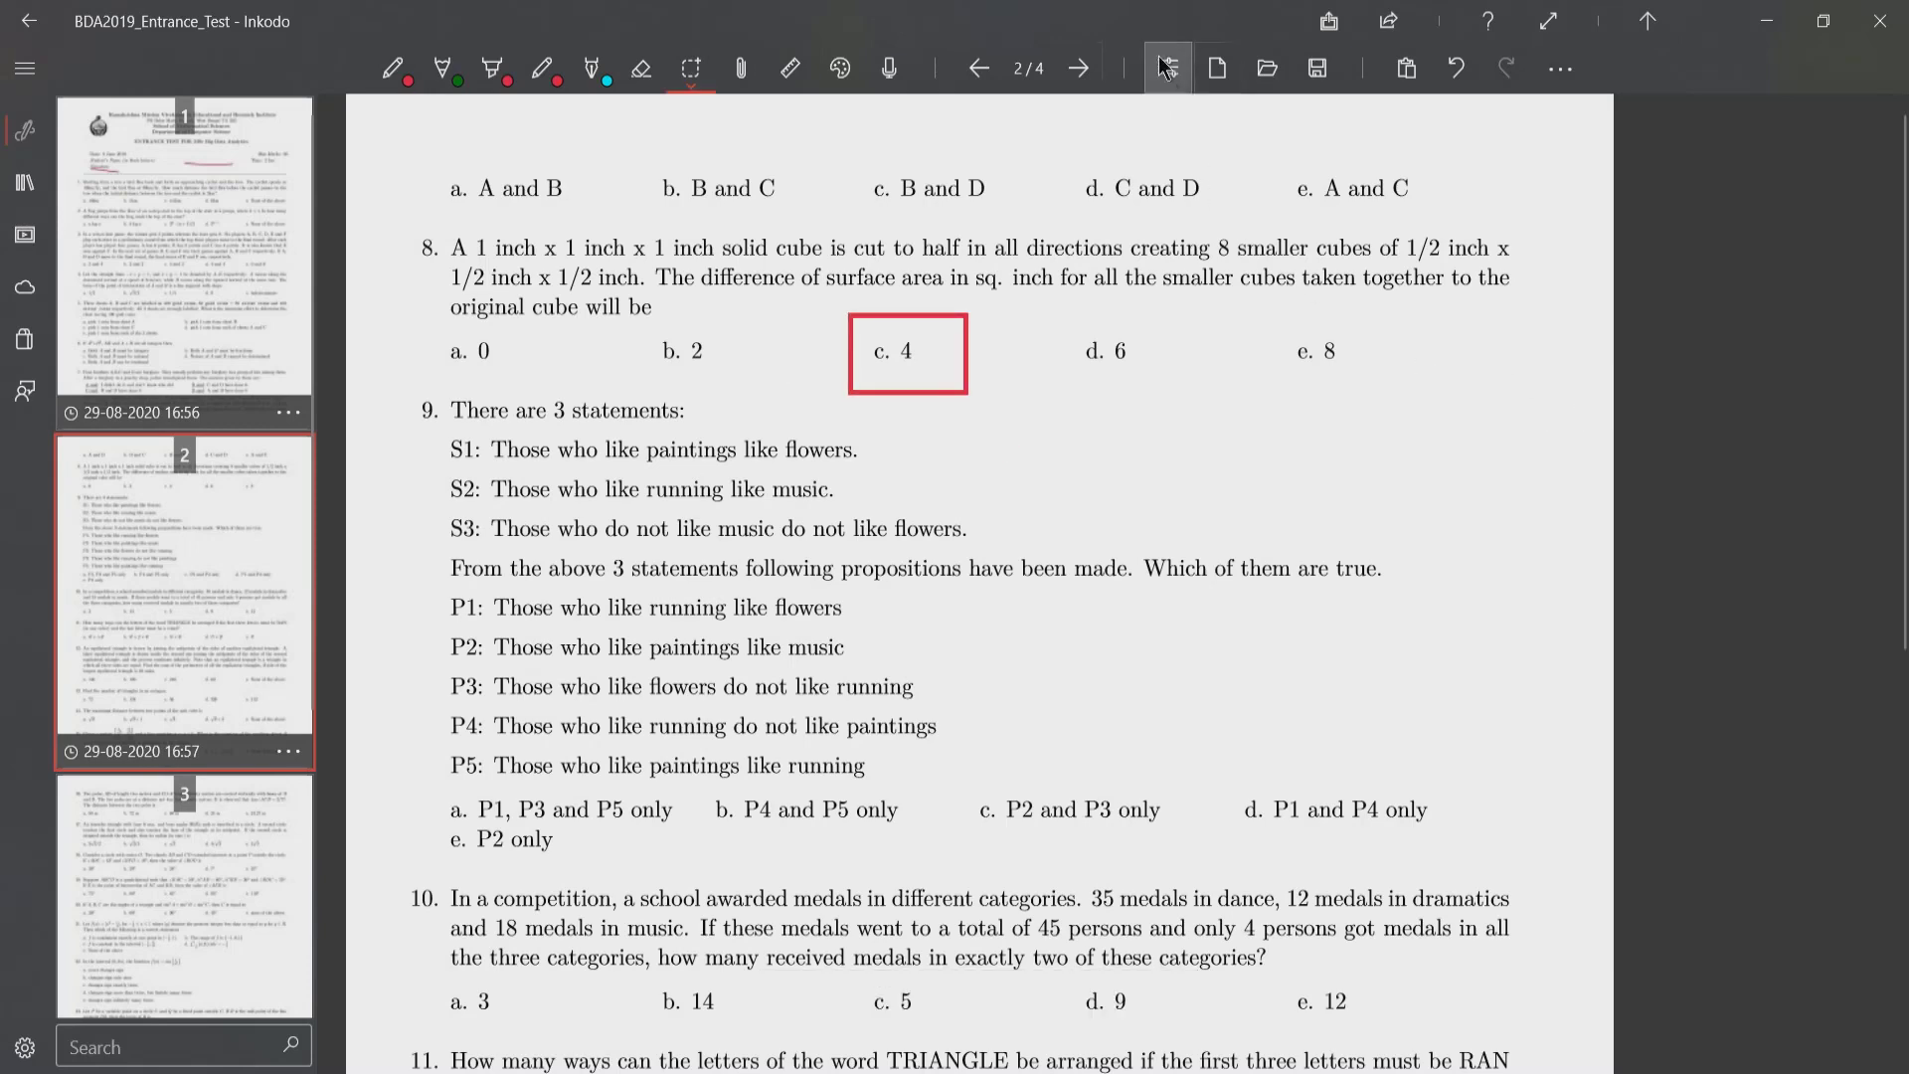
left_click(1074, 61)
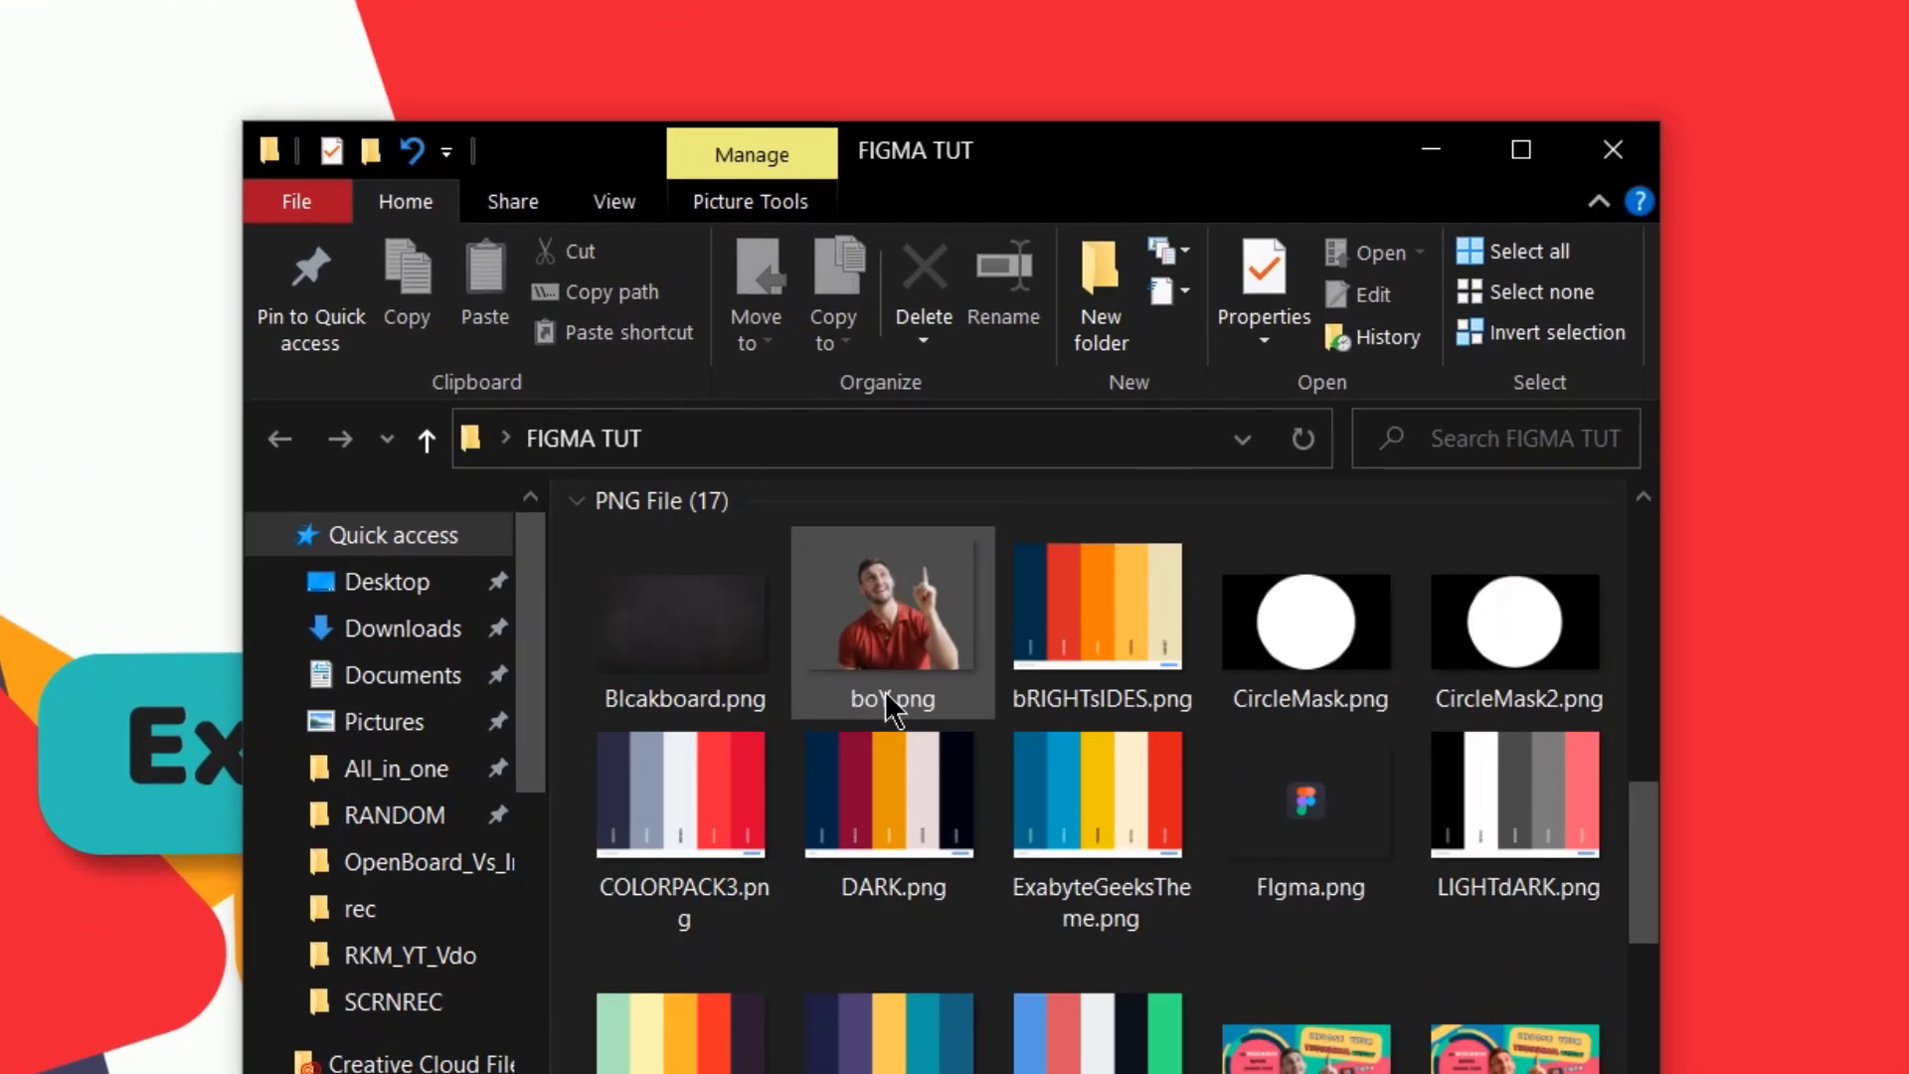
- Select boY.png in FIGMA TUT and copy it with Ctrl+C
left_click(944, 502)
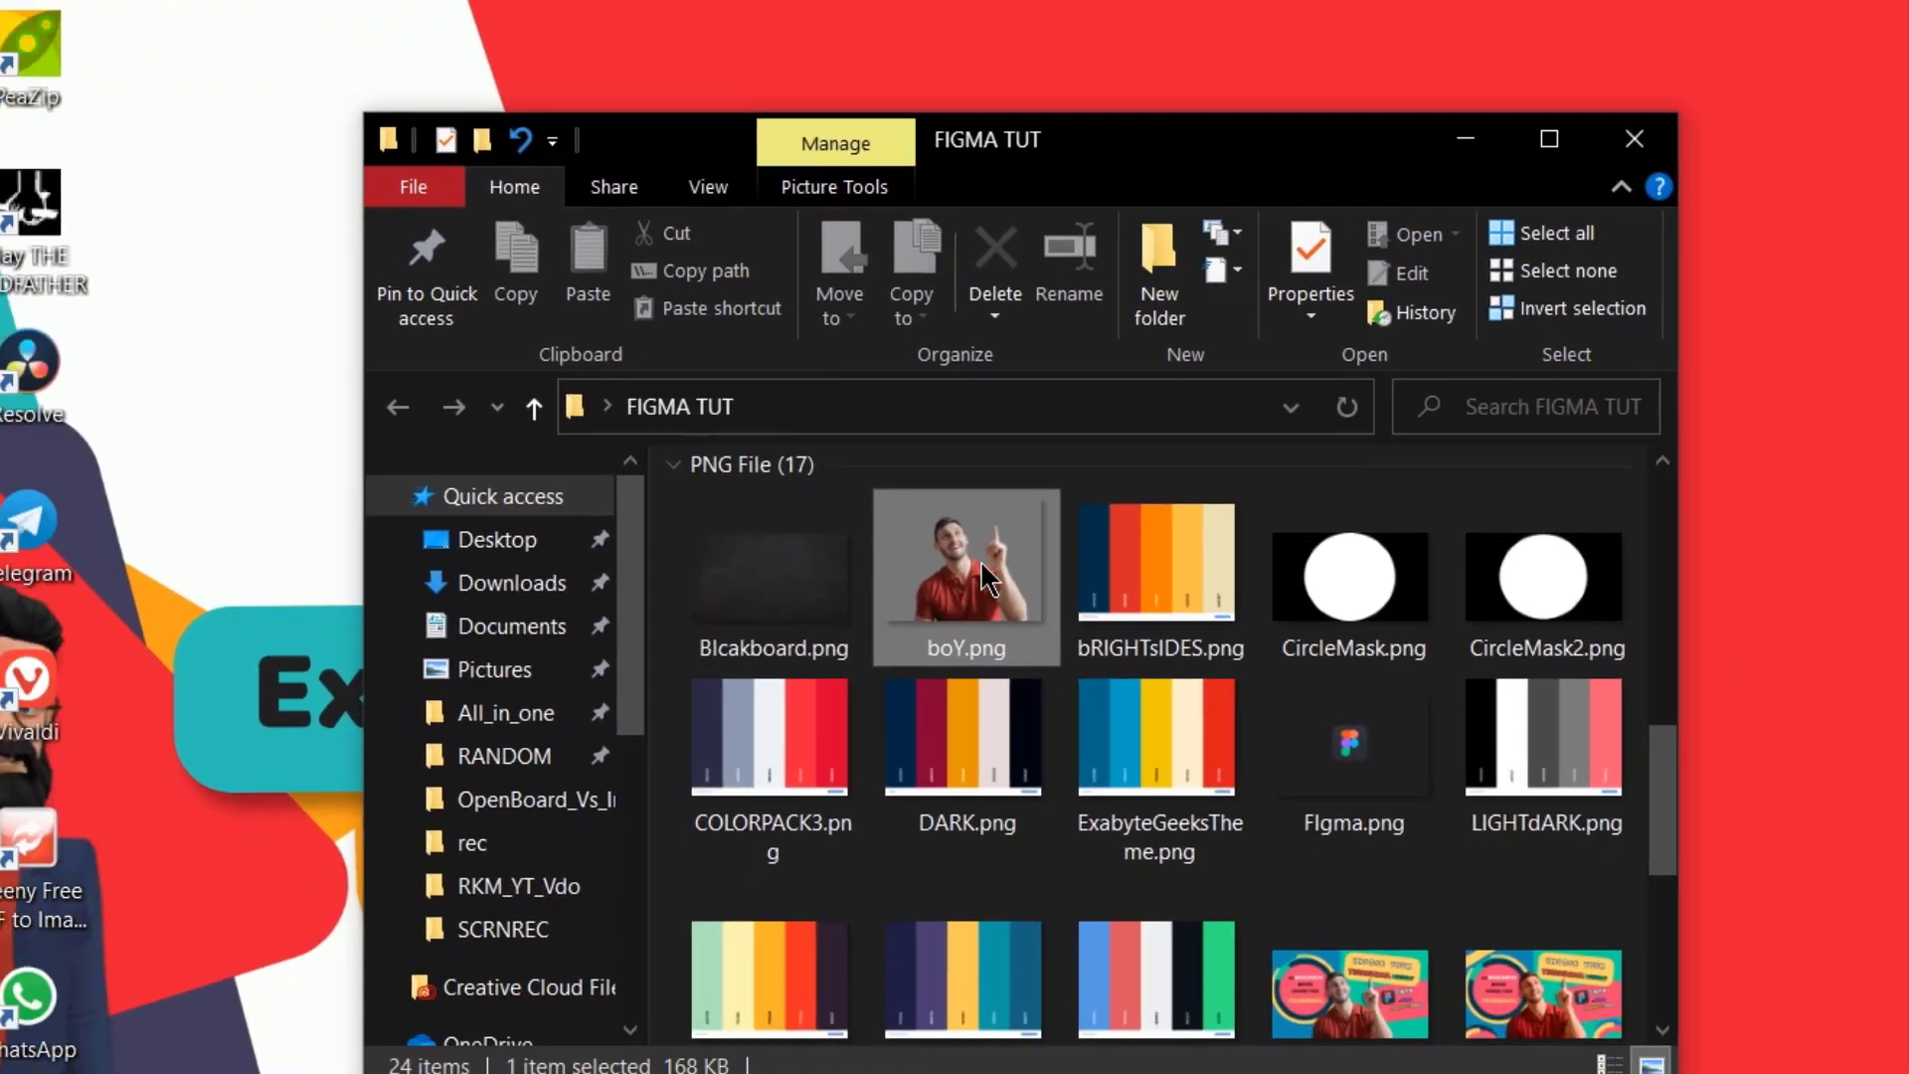
key("ctrl+c")
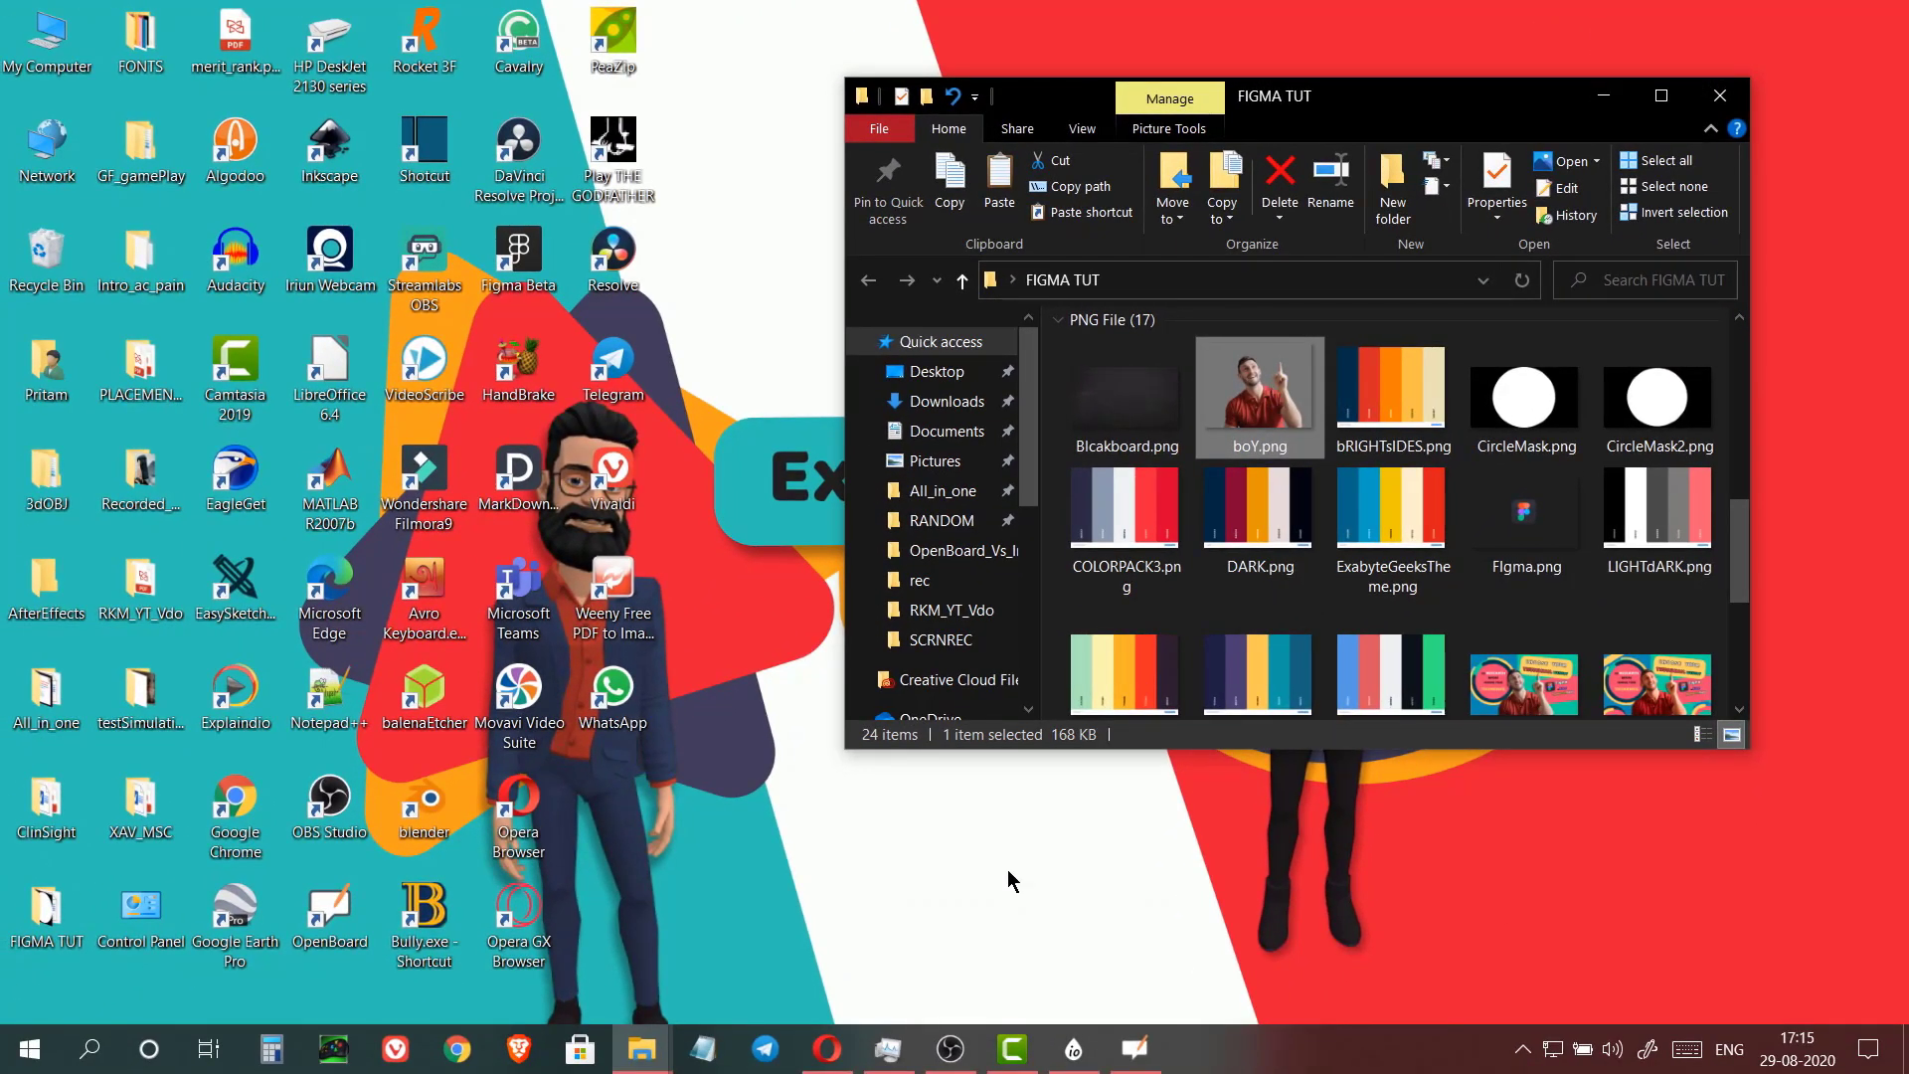
- Paste the boY.png photo onto the blank OpenBoard page and shrink it
left_click(1137, 1050)
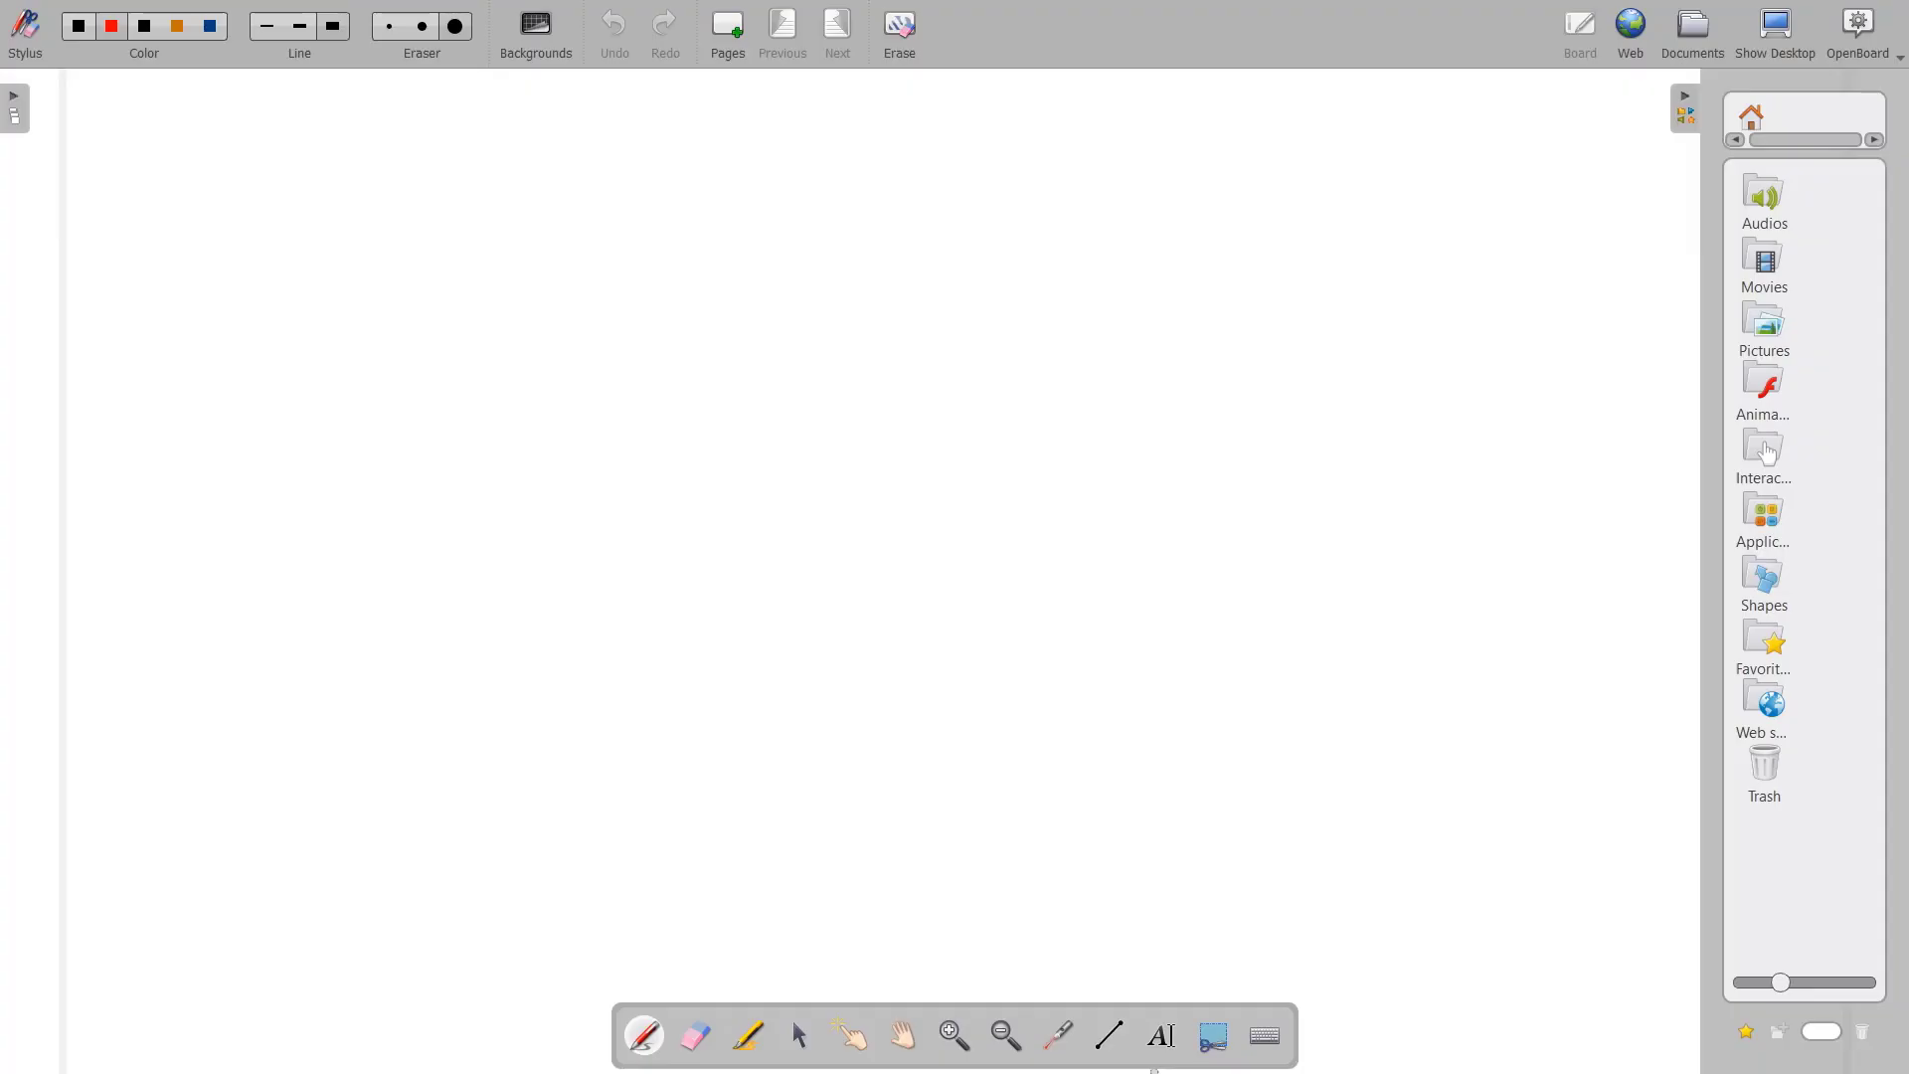
key("ctrl+v")
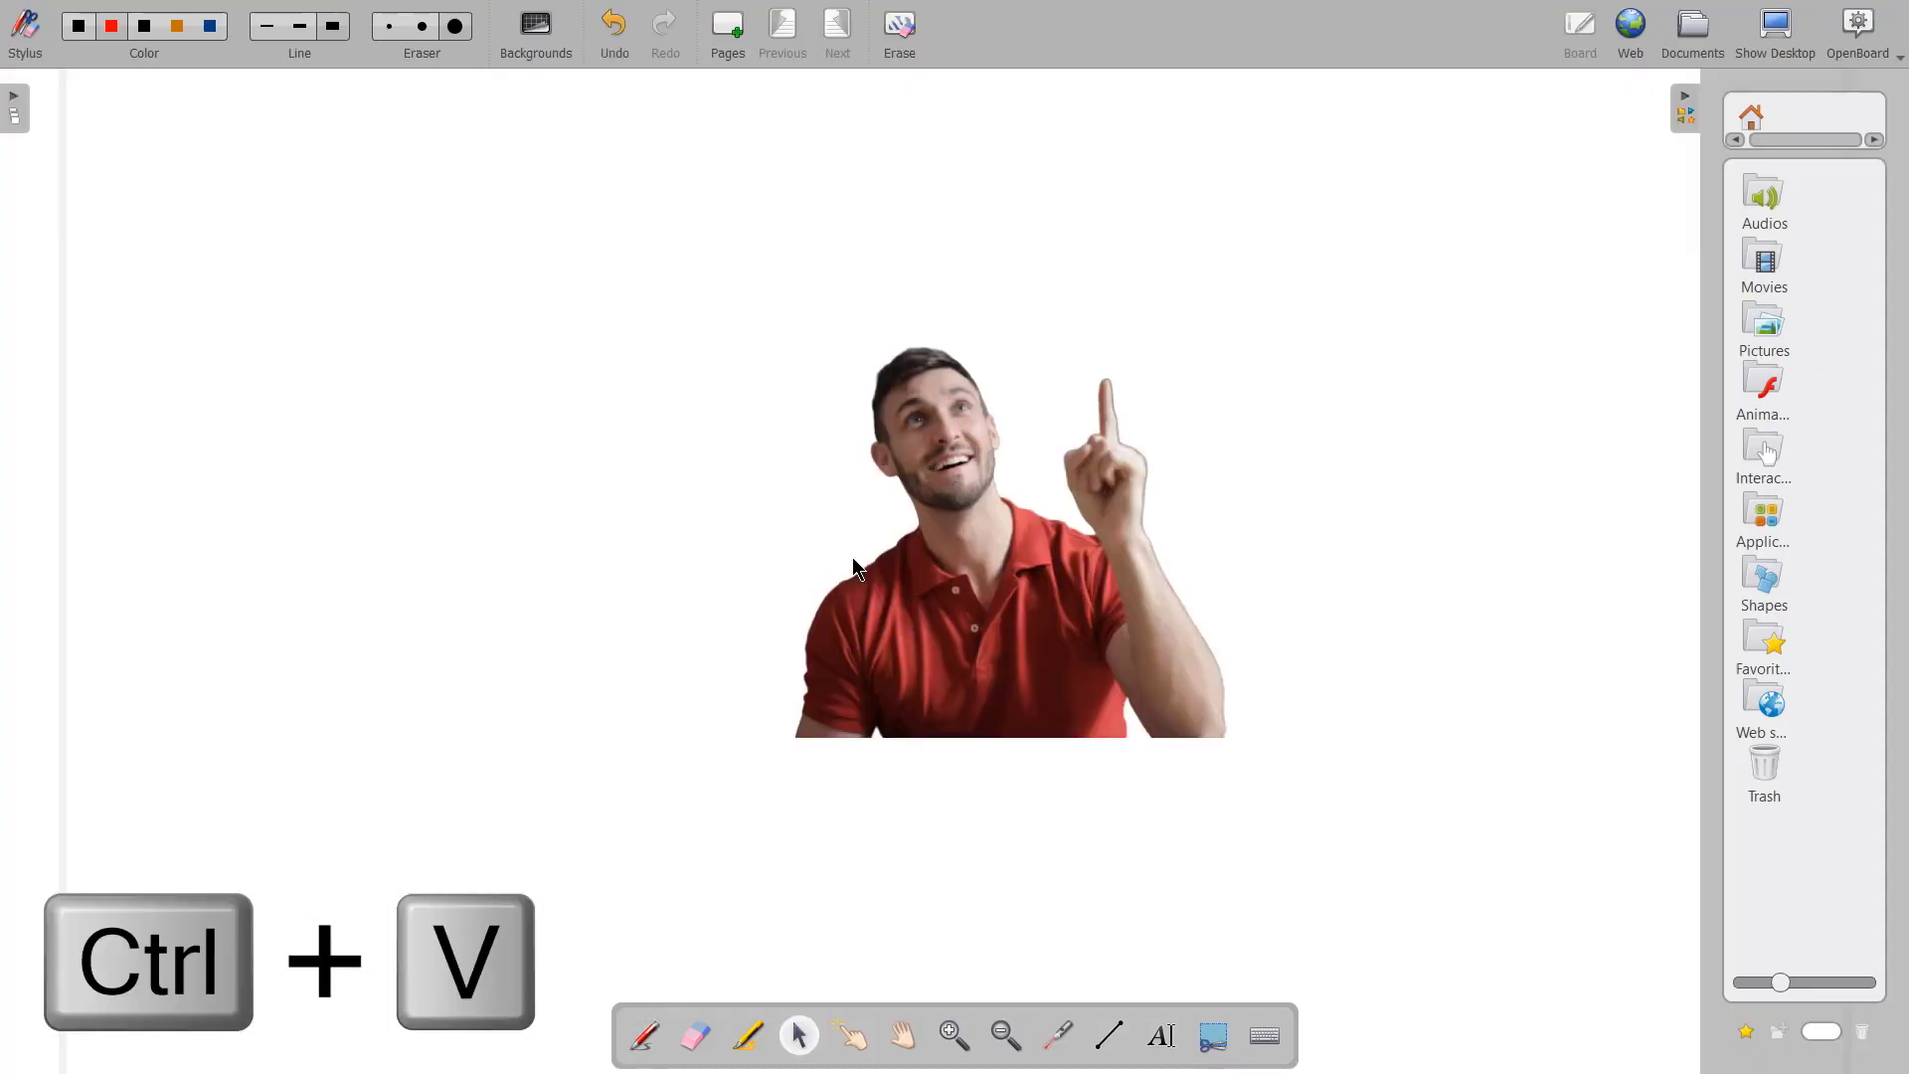
left_click(944, 461)
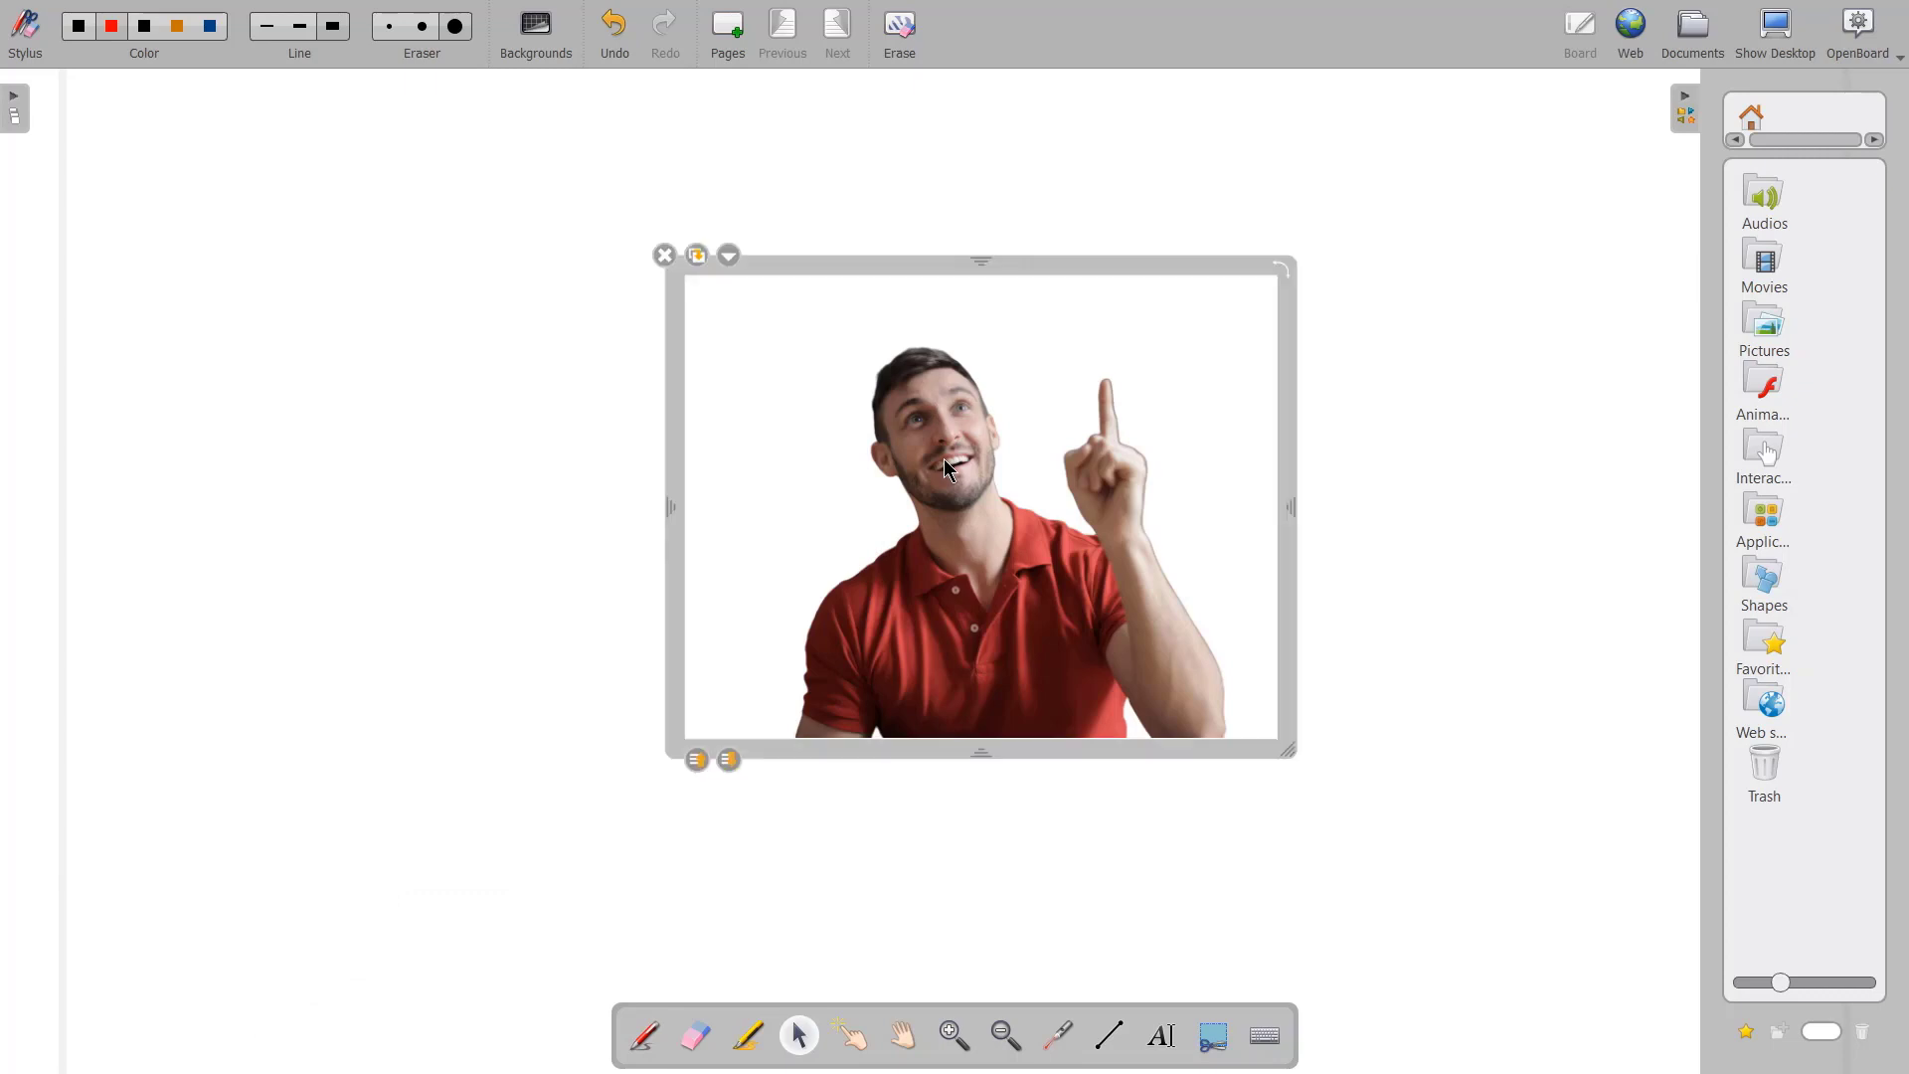
left_click_drag(1294, 755, 1042, 574)
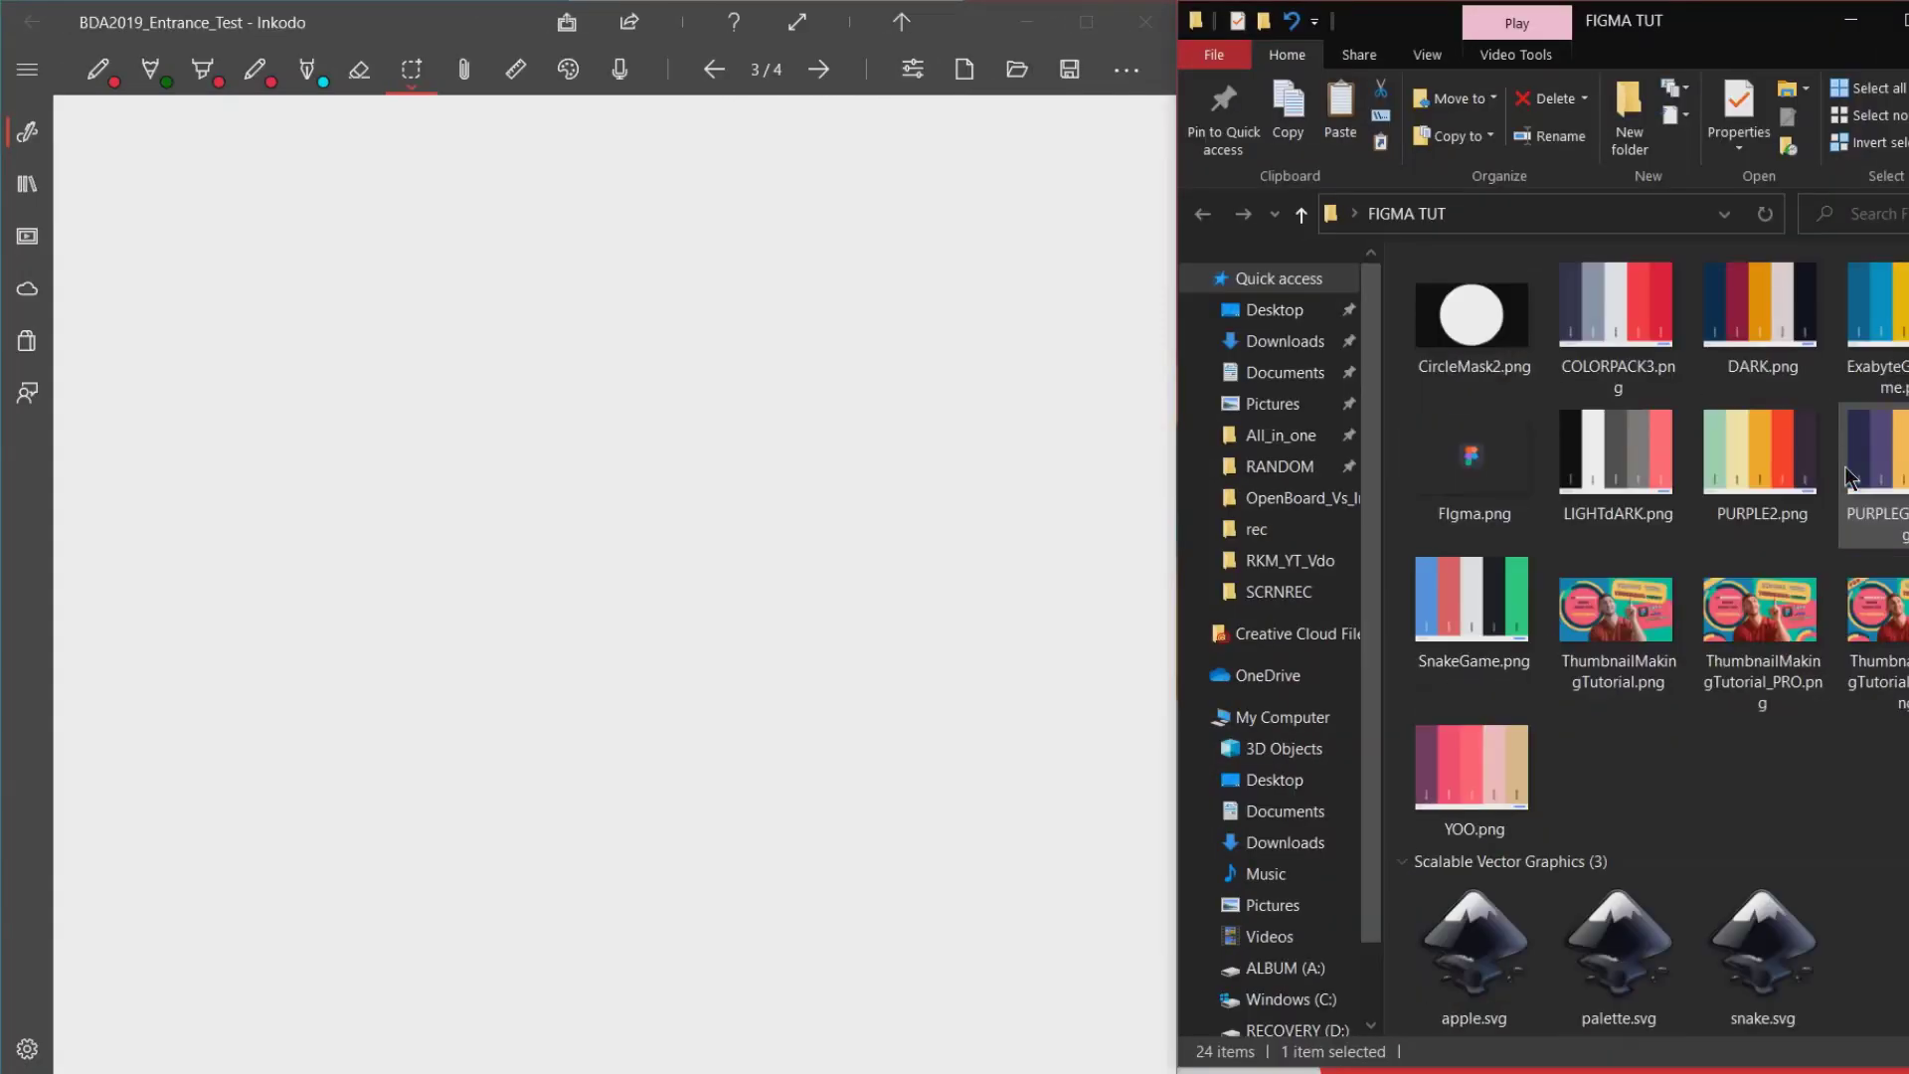
- Drag boY.png from the FIGMA TUT folder onto the blank Inkodo notebook page
scroll(1847, 475, "up", 3)
left_click_drag(1615, 507, 534, 387)
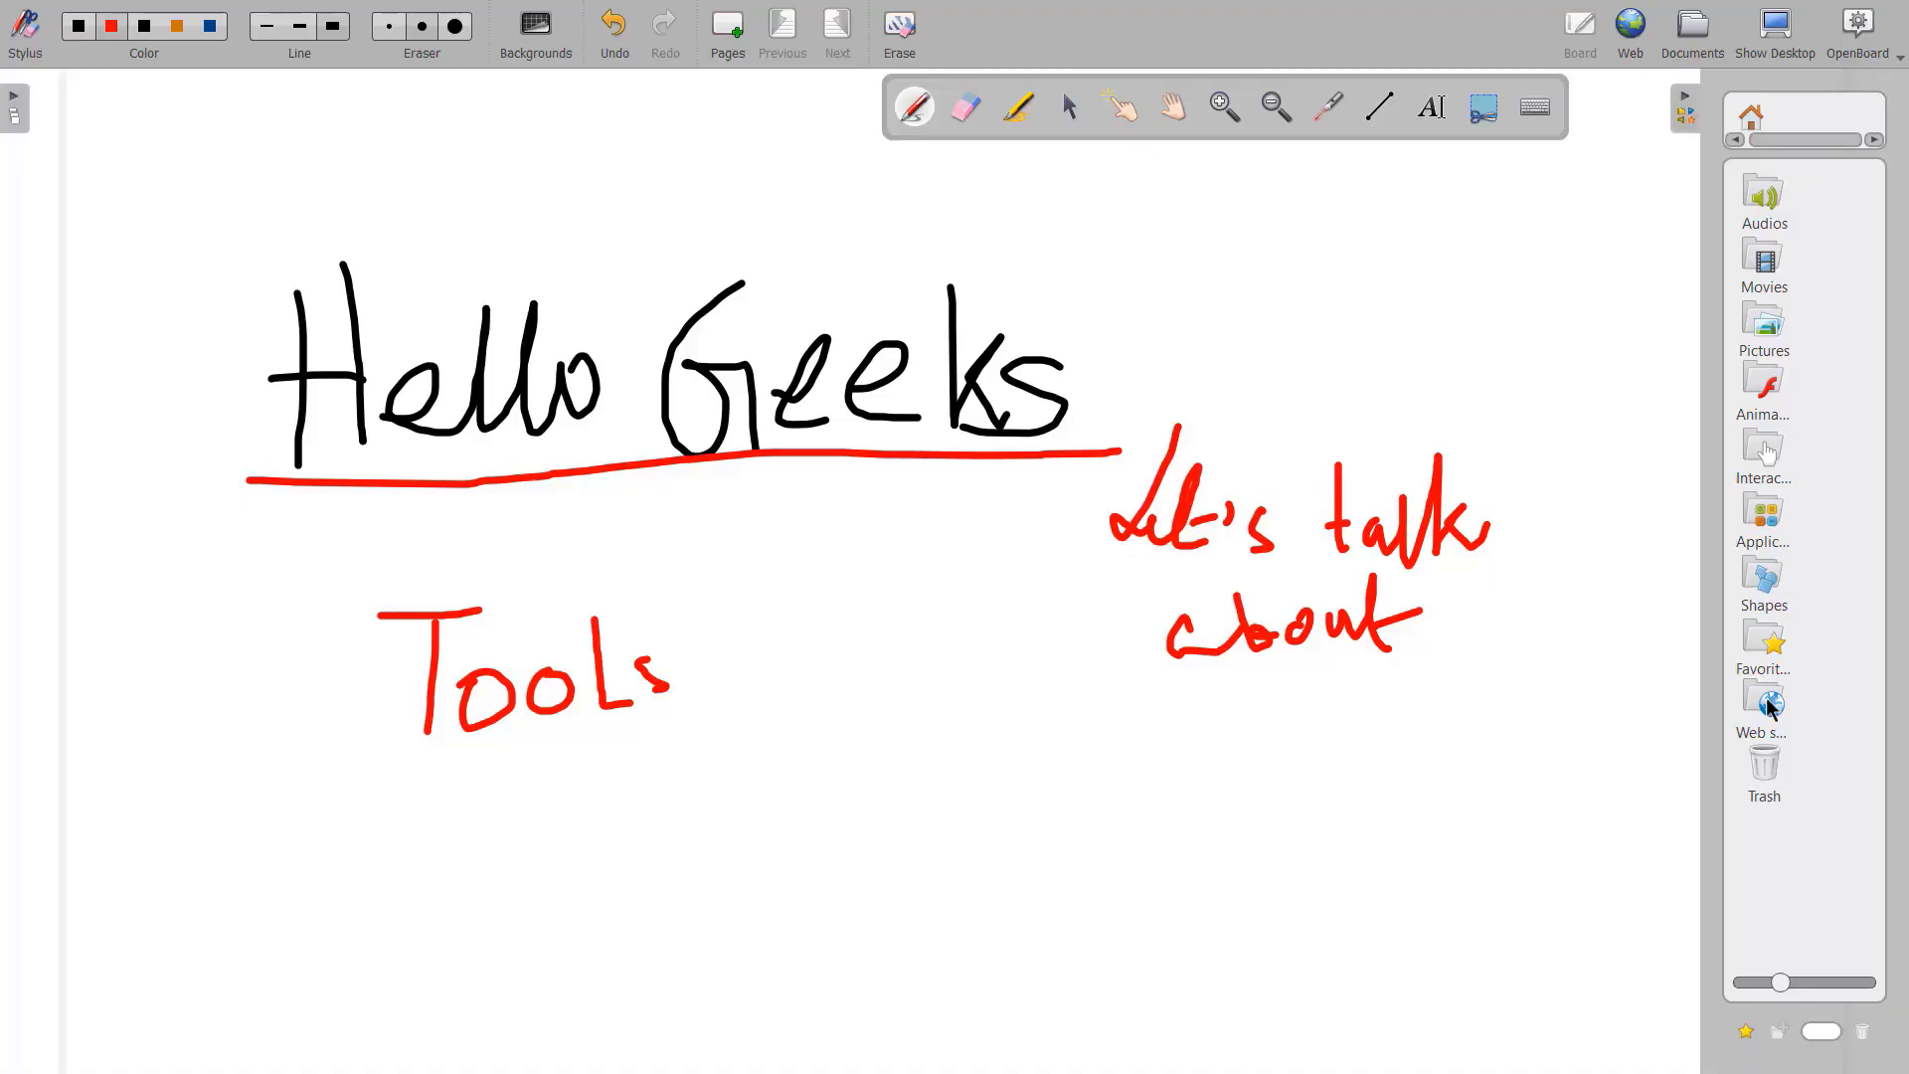
- Place a compass with a slightly shortened radius and a magnifier on the OpenBoard board
left_click(1765, 527)
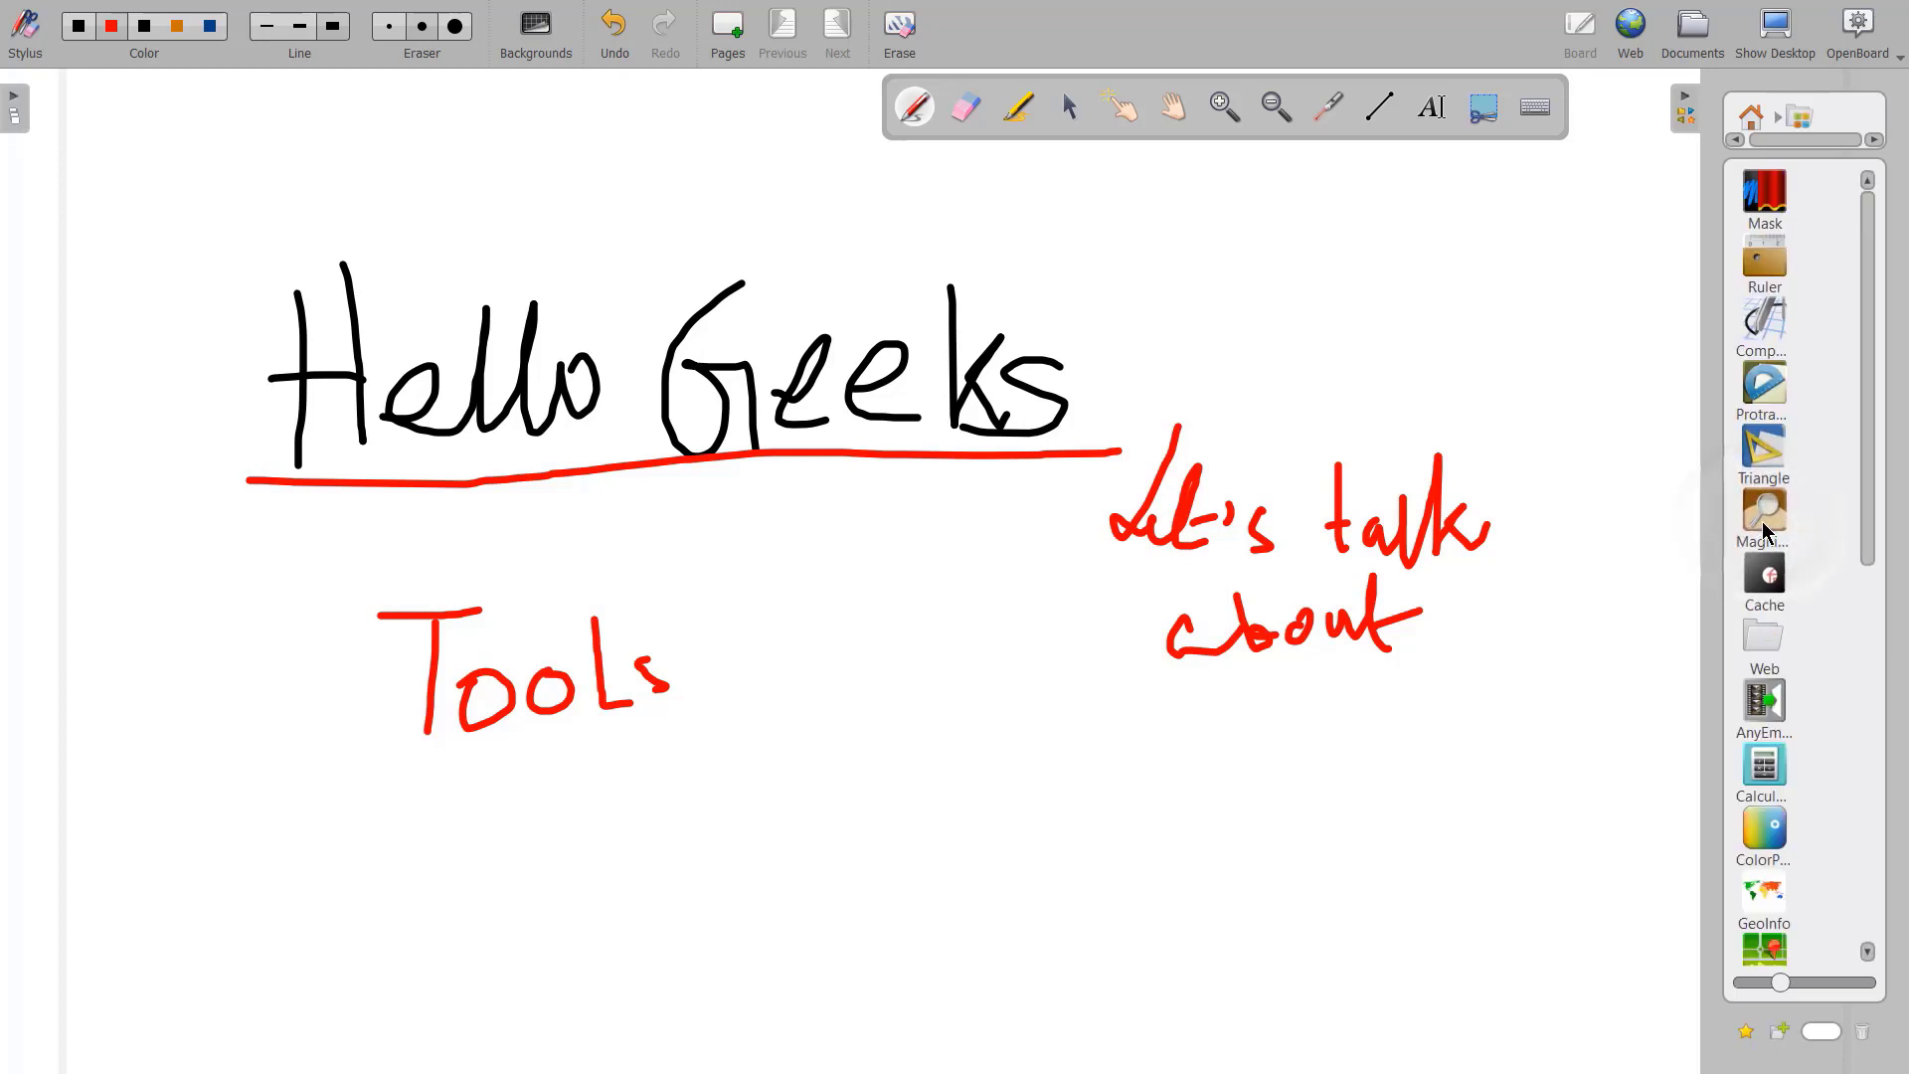
left_click_drag(1787, 340, 781, 552)
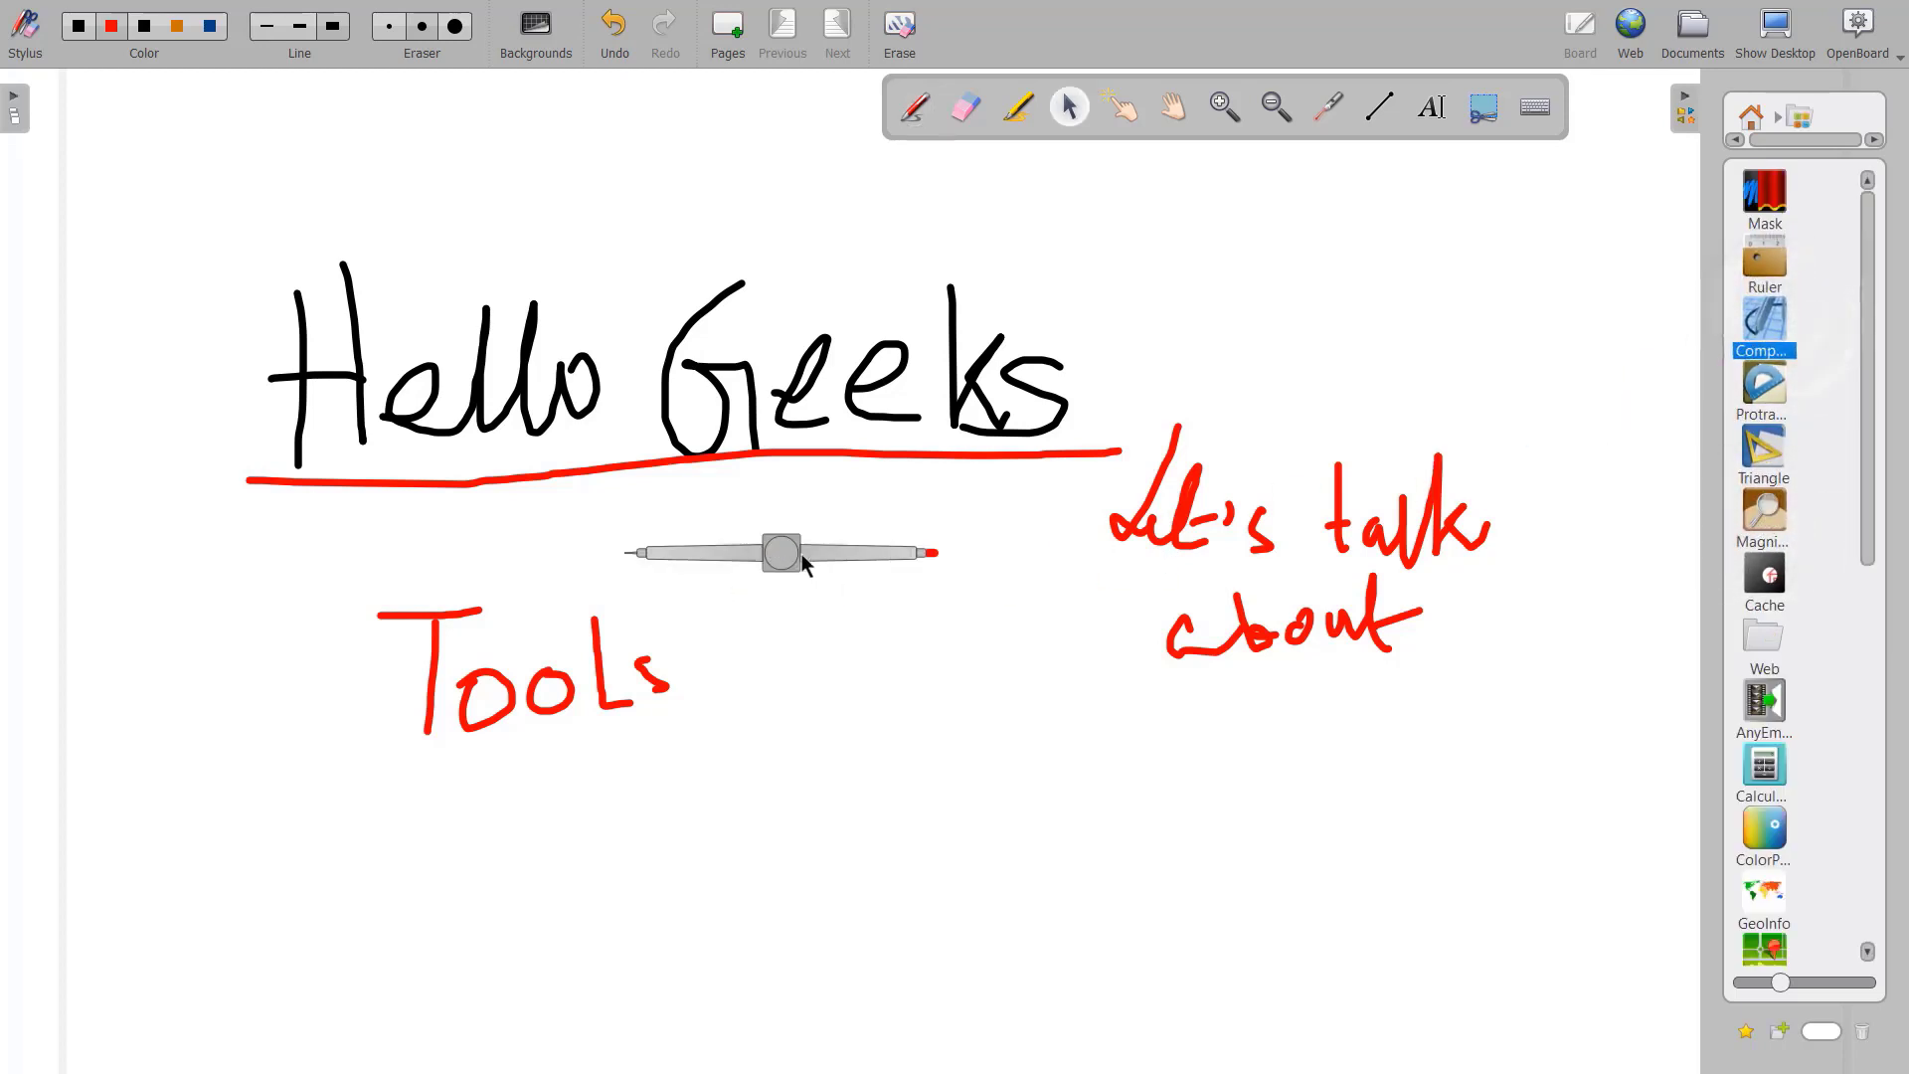
mouse_move(905, 552)
left_mouse_down()
mouse_move(880, 547)
mouse_move(844, 757)
mouse_move(408, 332)
mouse_move(892, 686)
left_mouse_up()
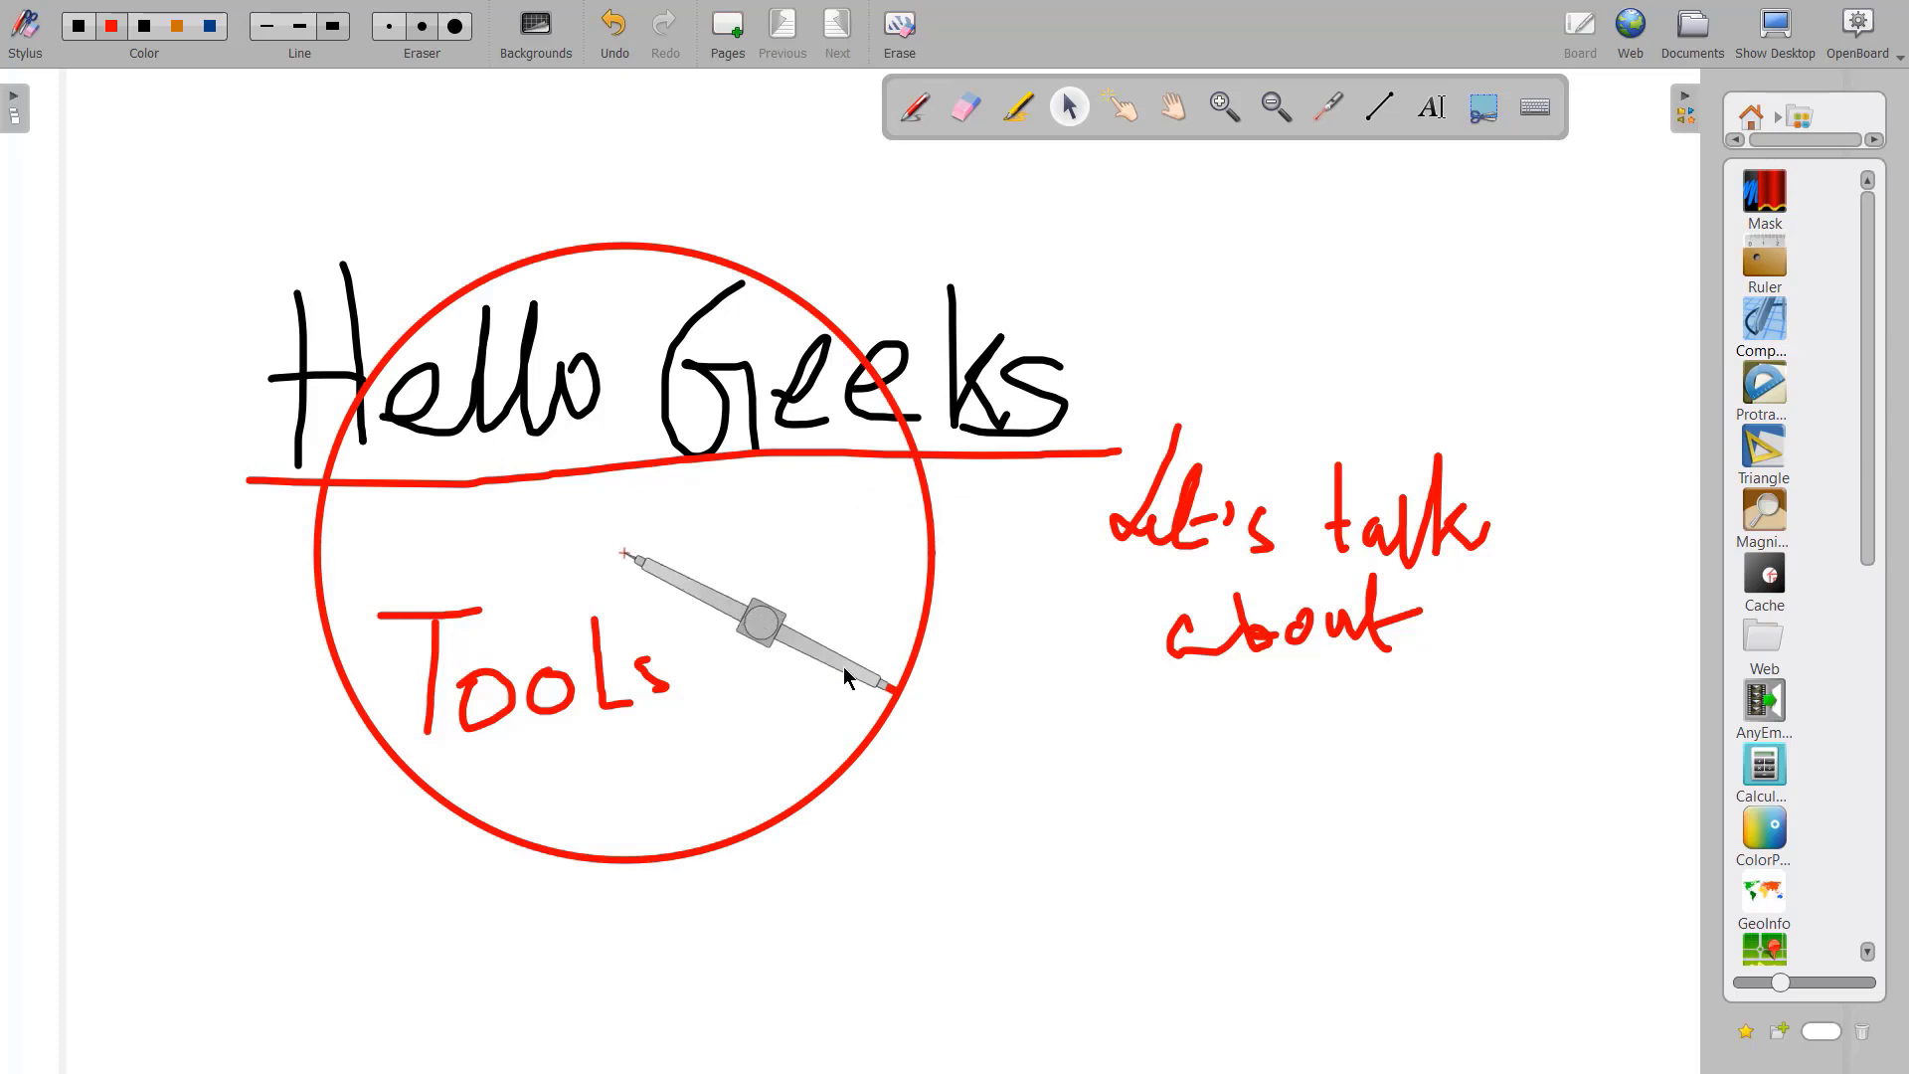
left_click_drag(1773, 497, 1457, 815)
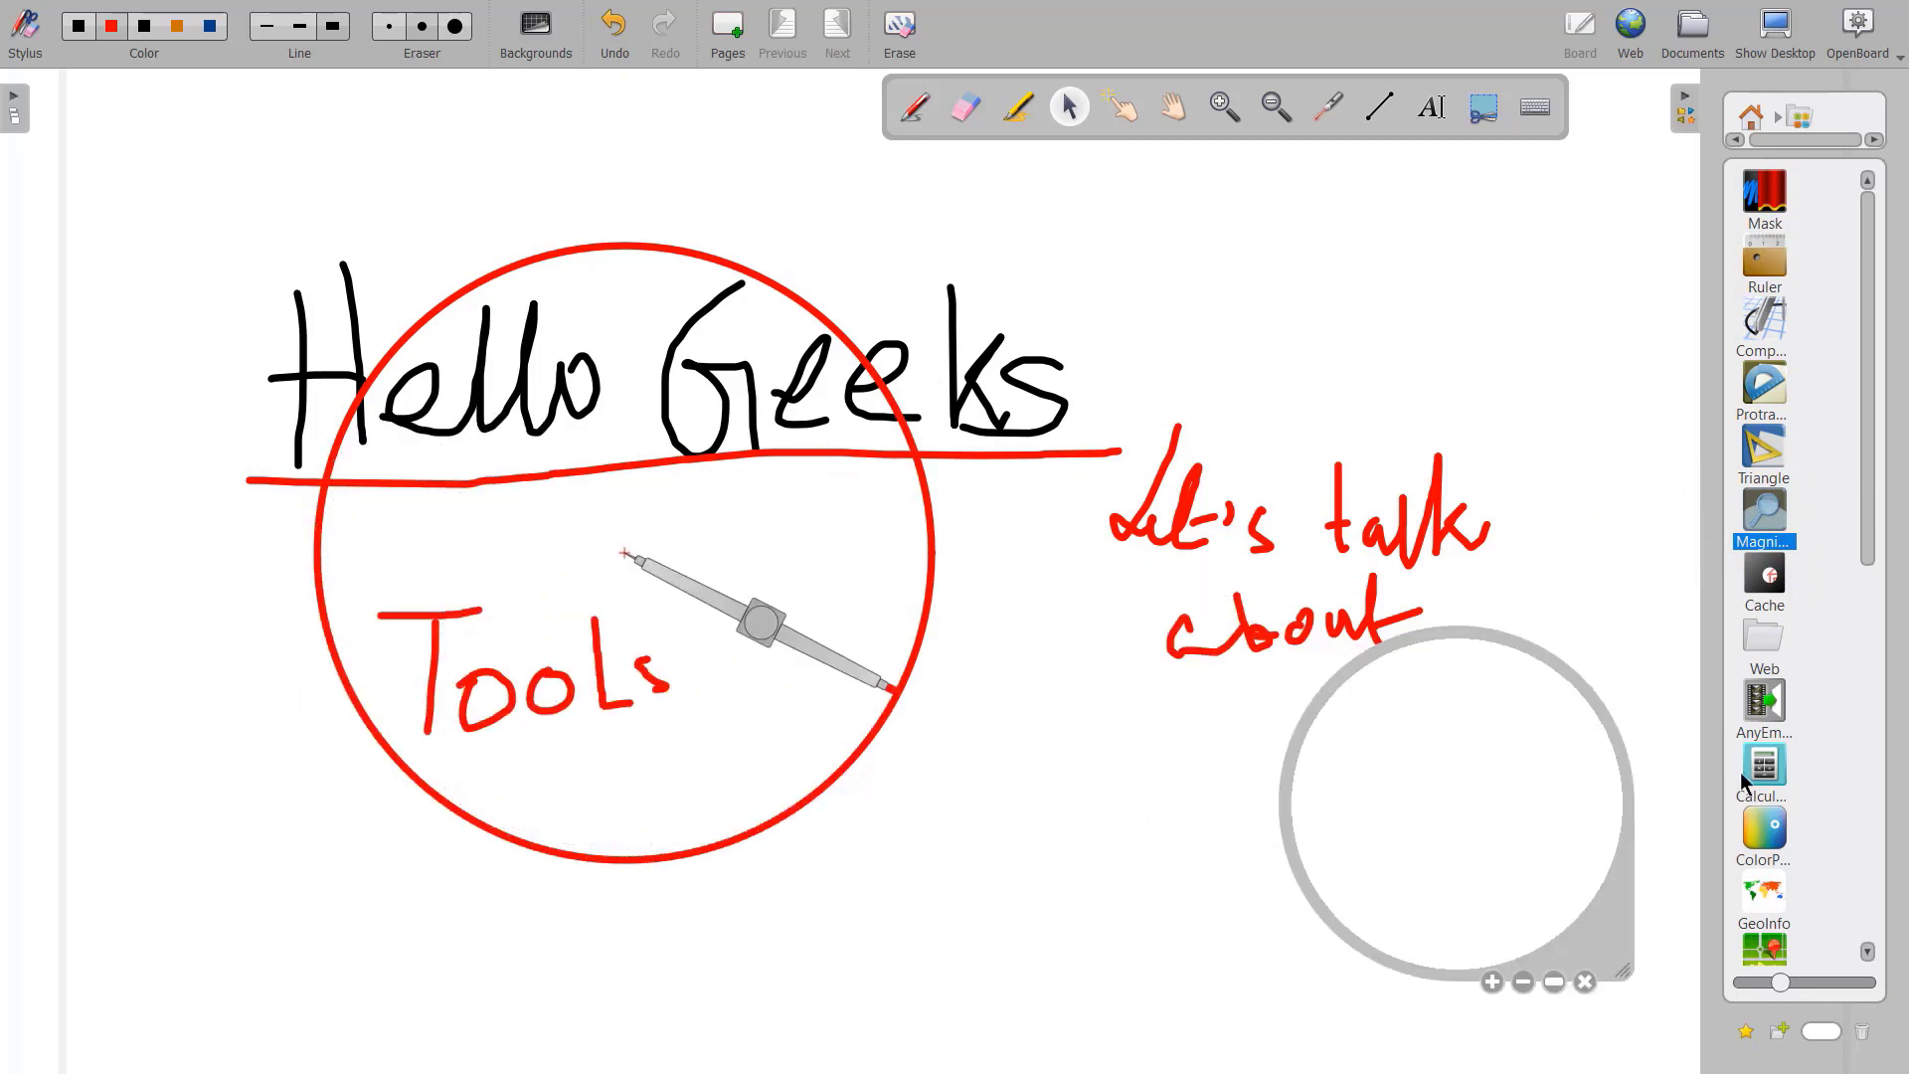
- Add a calculator, then erase the board and return to the pen tool
left_click_drag(1751, 772, 1590, 182)
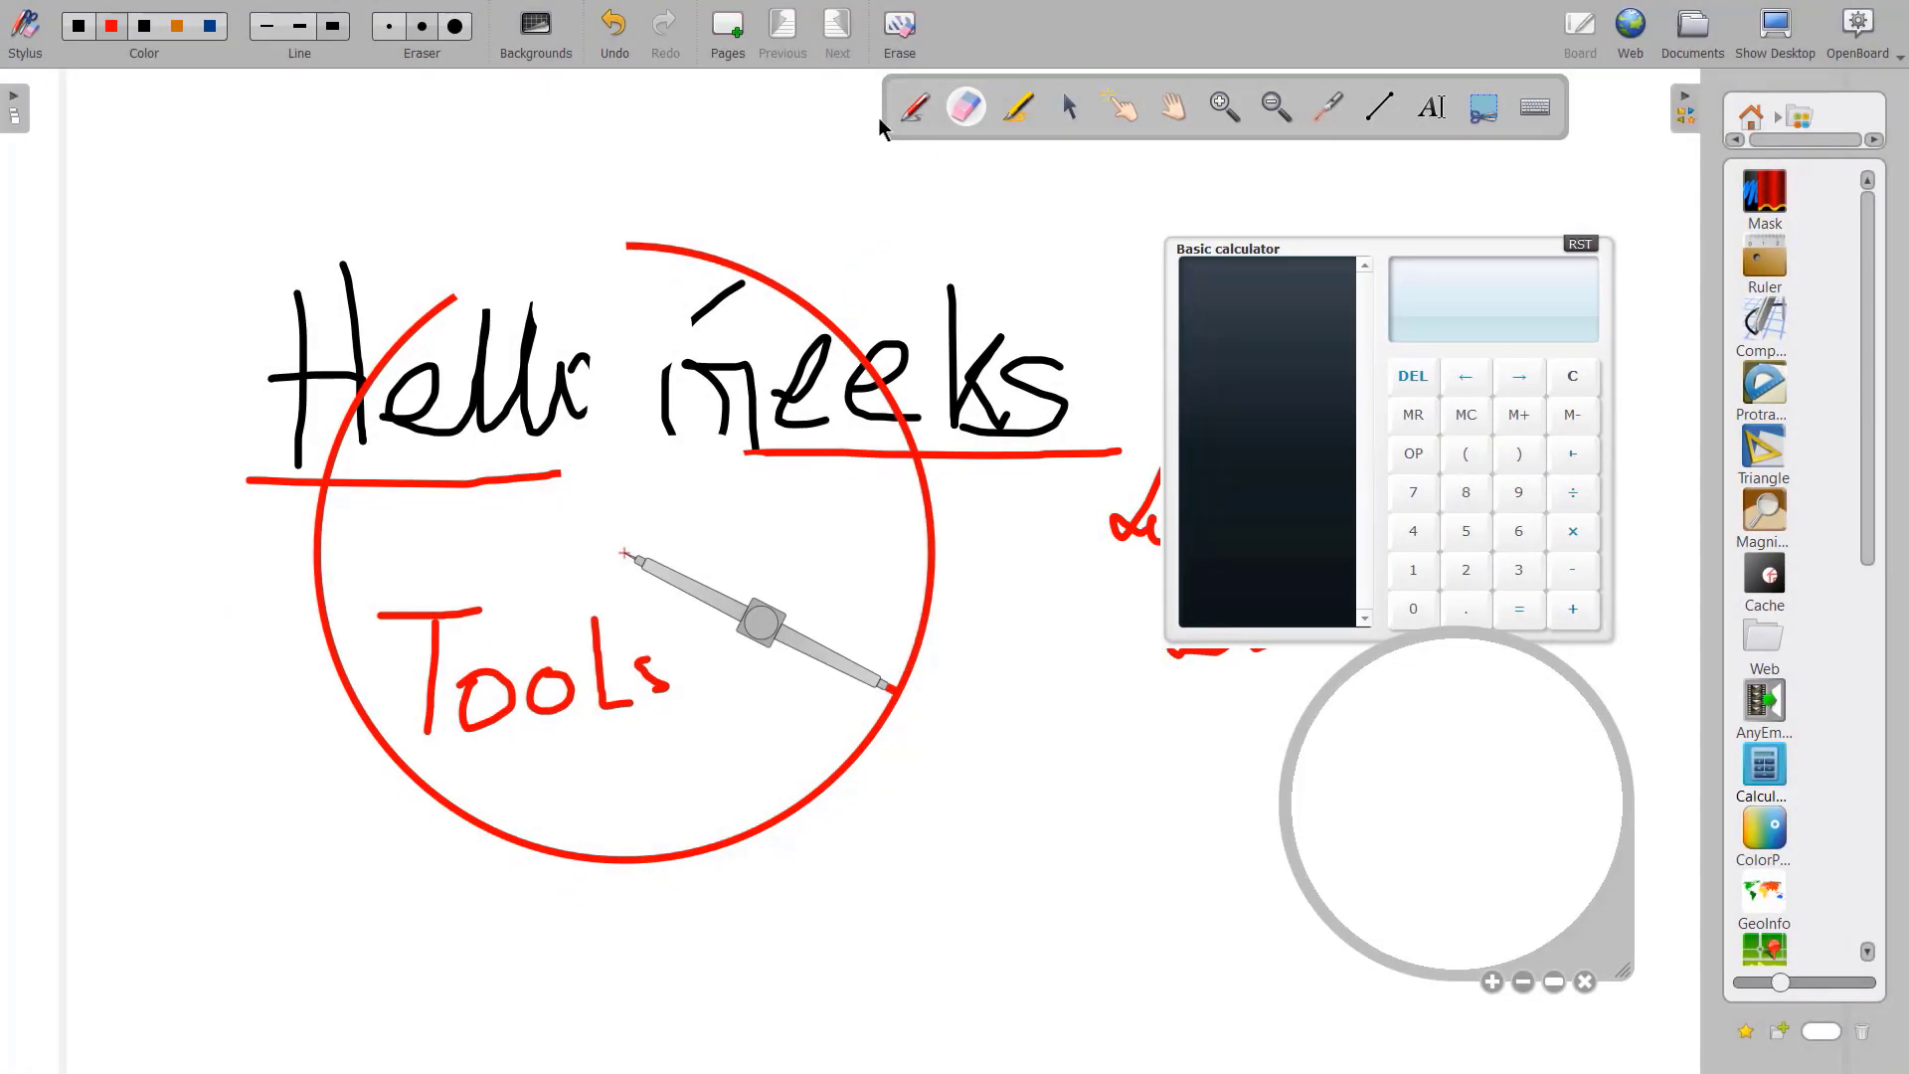
left_click(900, 38)
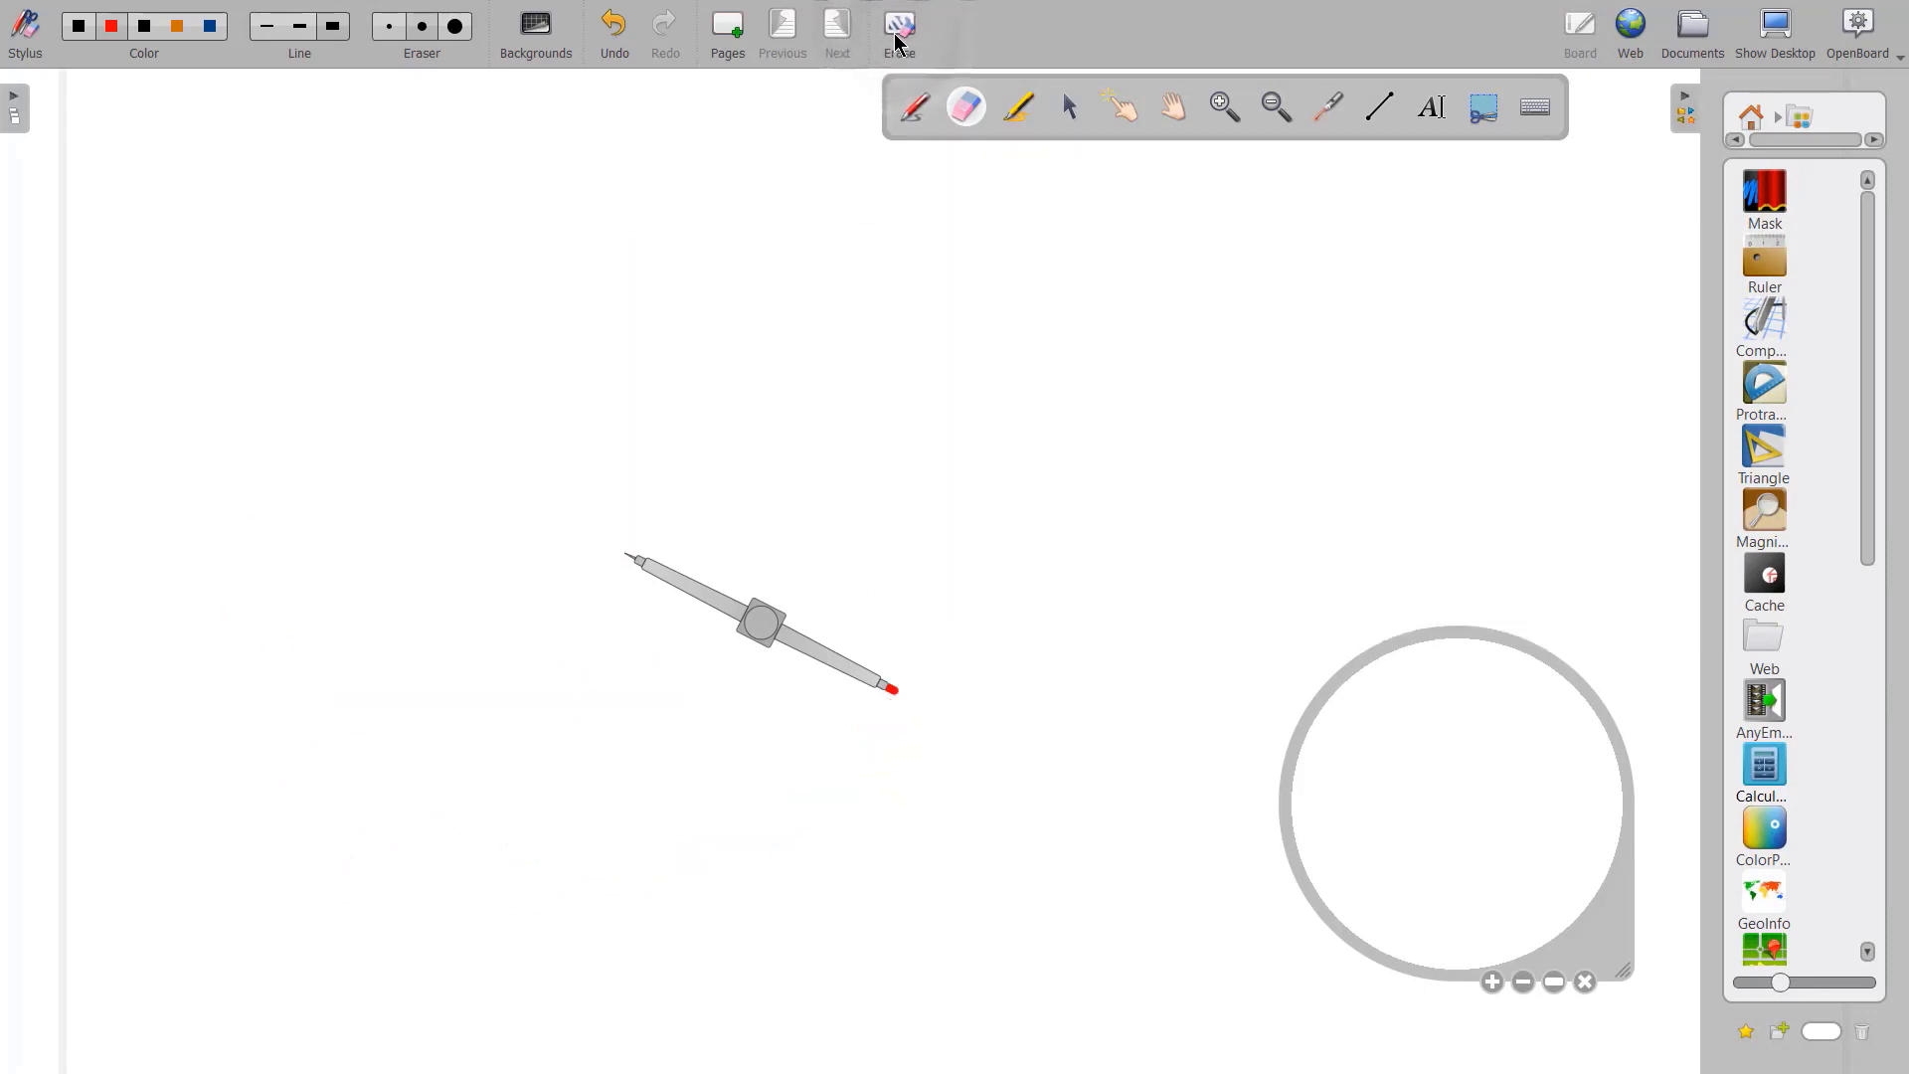
left_click(79, 30)
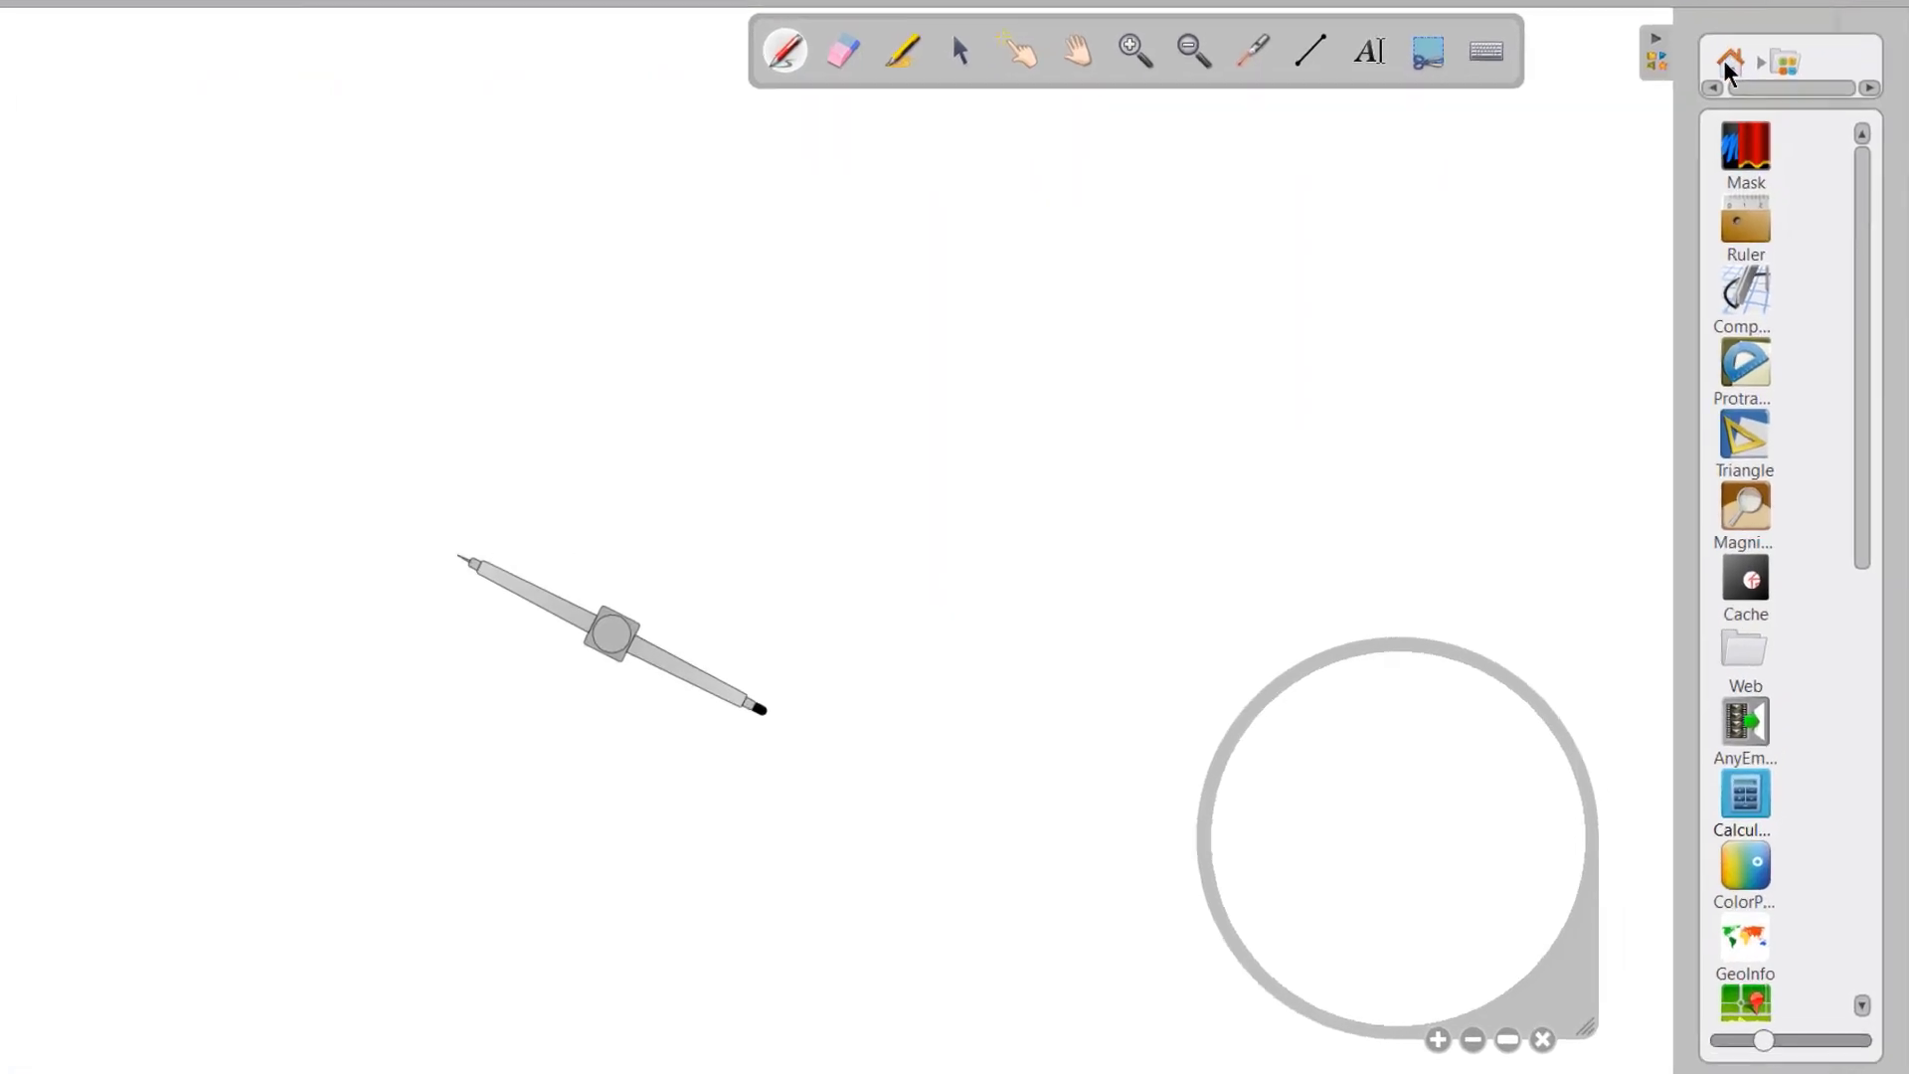
- Add the Choose quiz widget from the library's Interactive folder to the board
left_click(1723, 50)
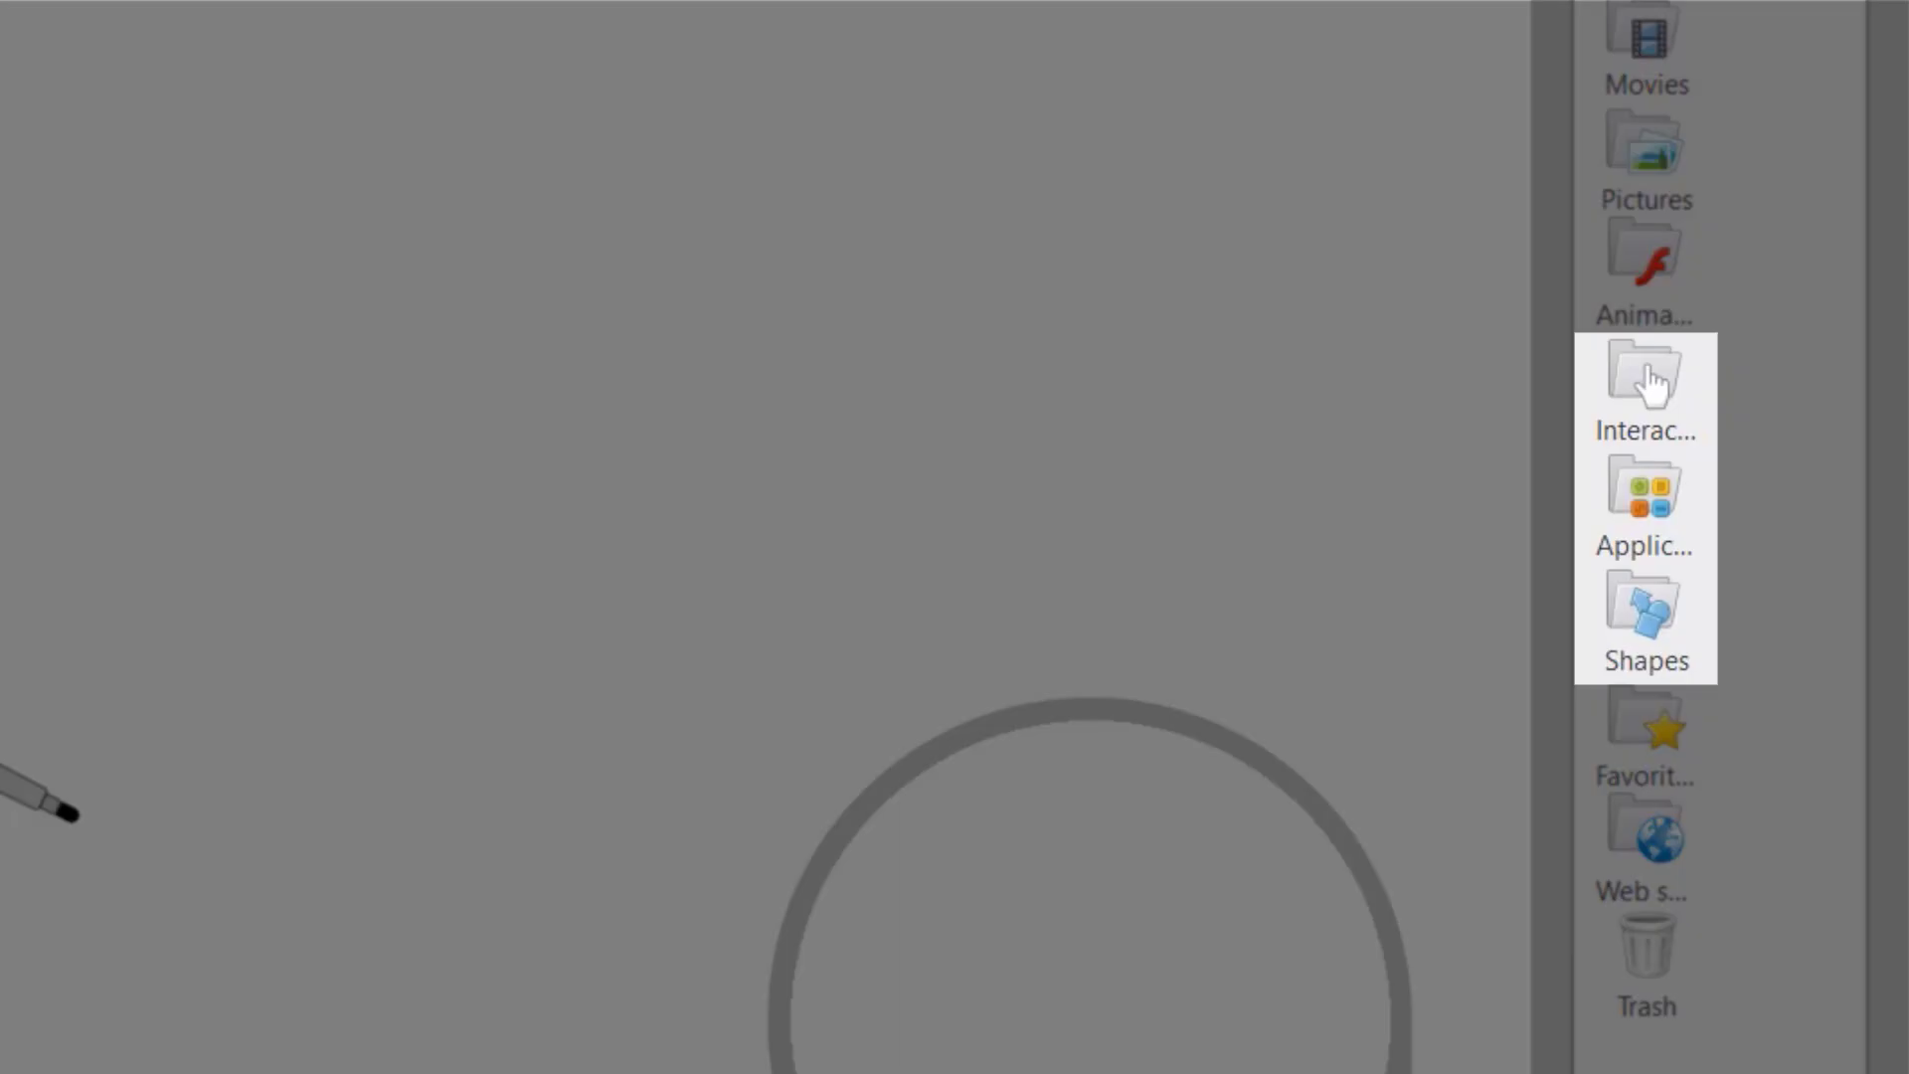
left_click(1641, 378)
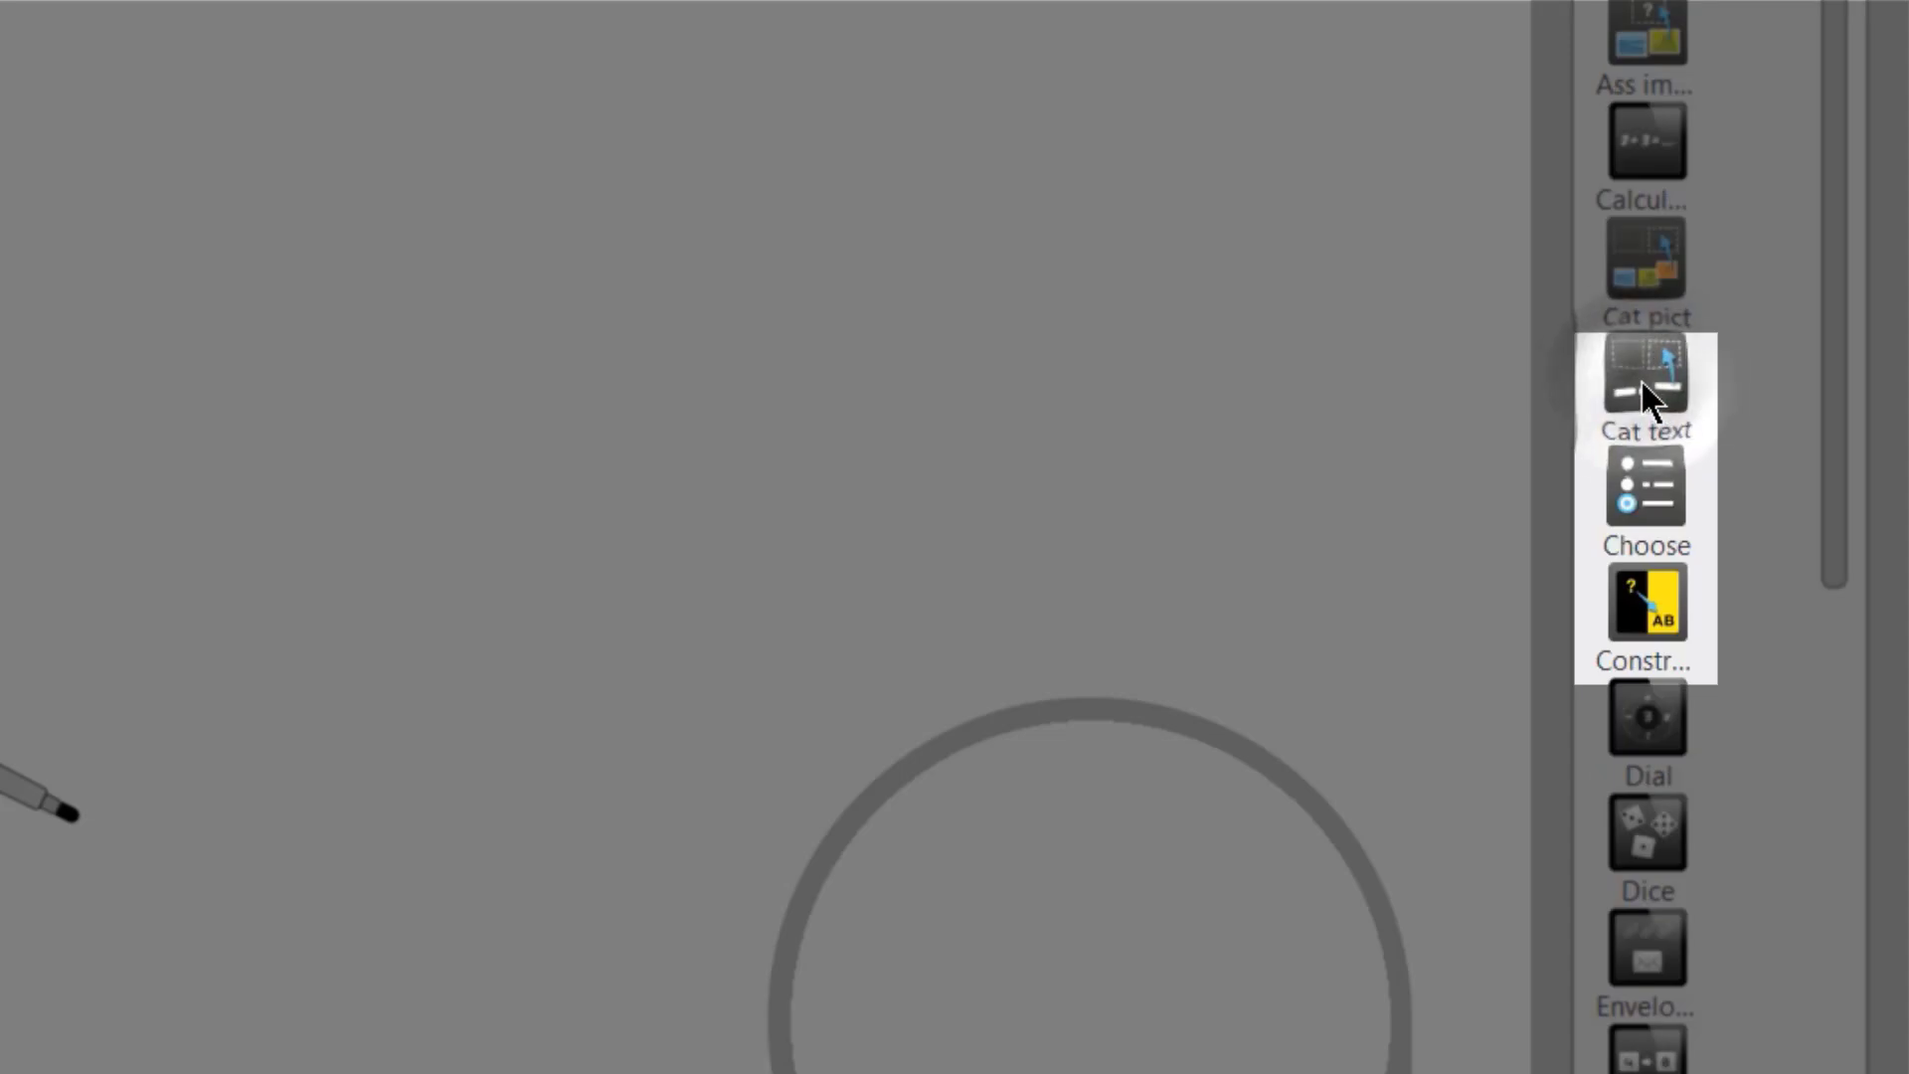
left_click(1646, 487)
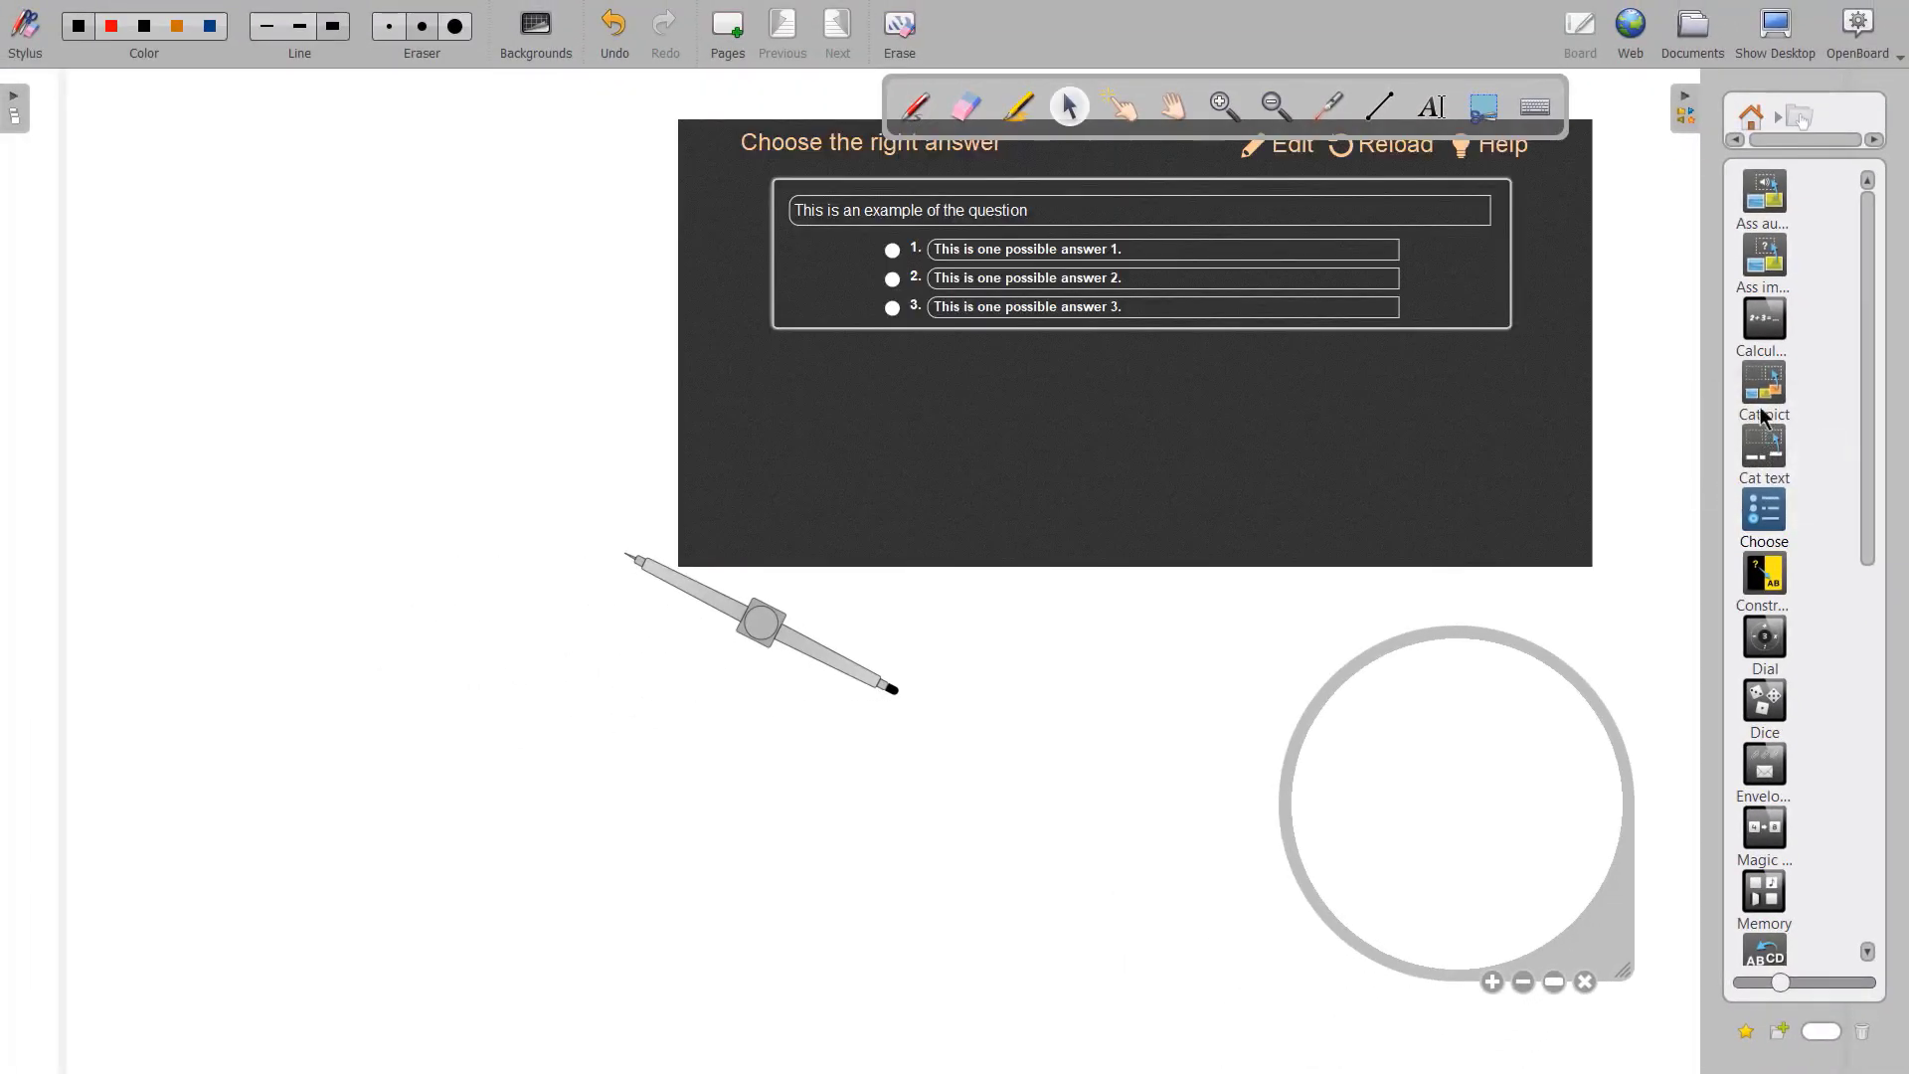
left_click(1763, 328)
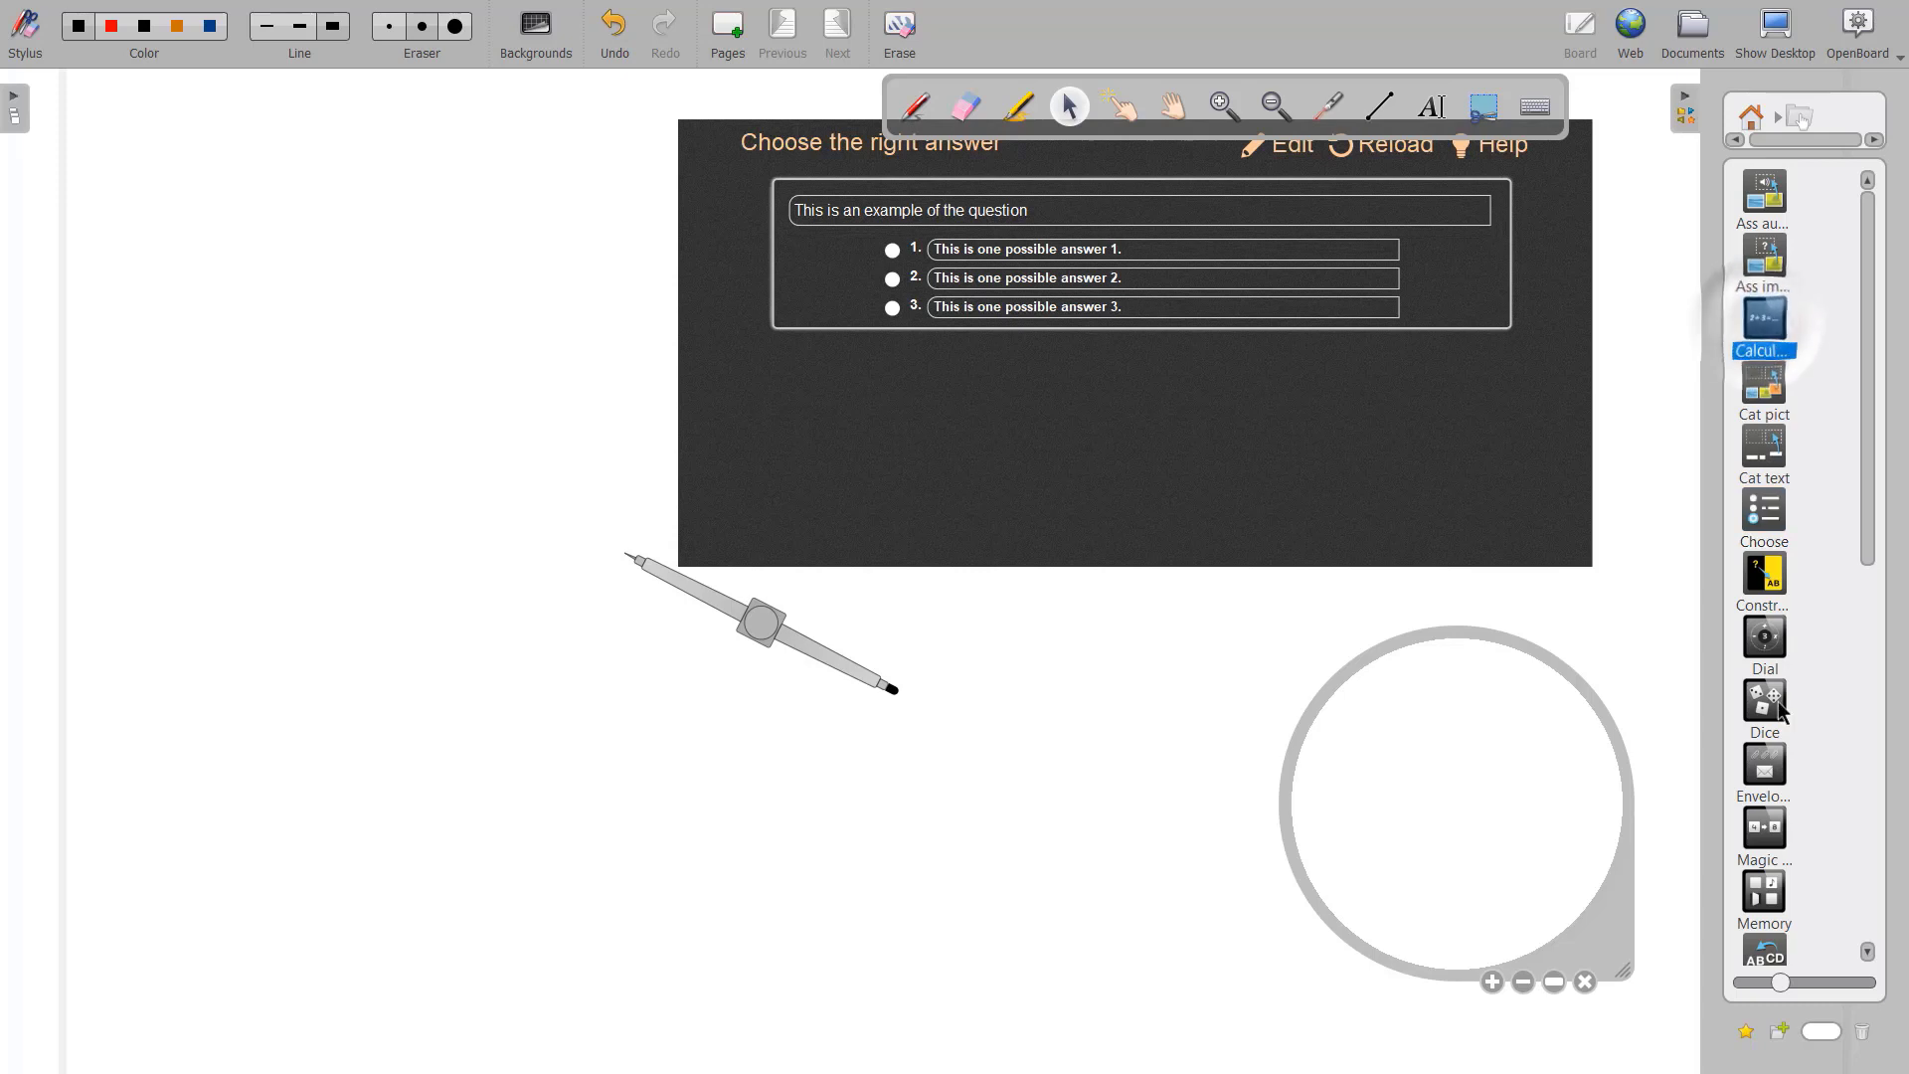
- Place the Tables multiplication widget on the board and zoom out to 0.5x
scroll(1786, 771, "down", 3)
scroll(1786, 772, "down", 9)
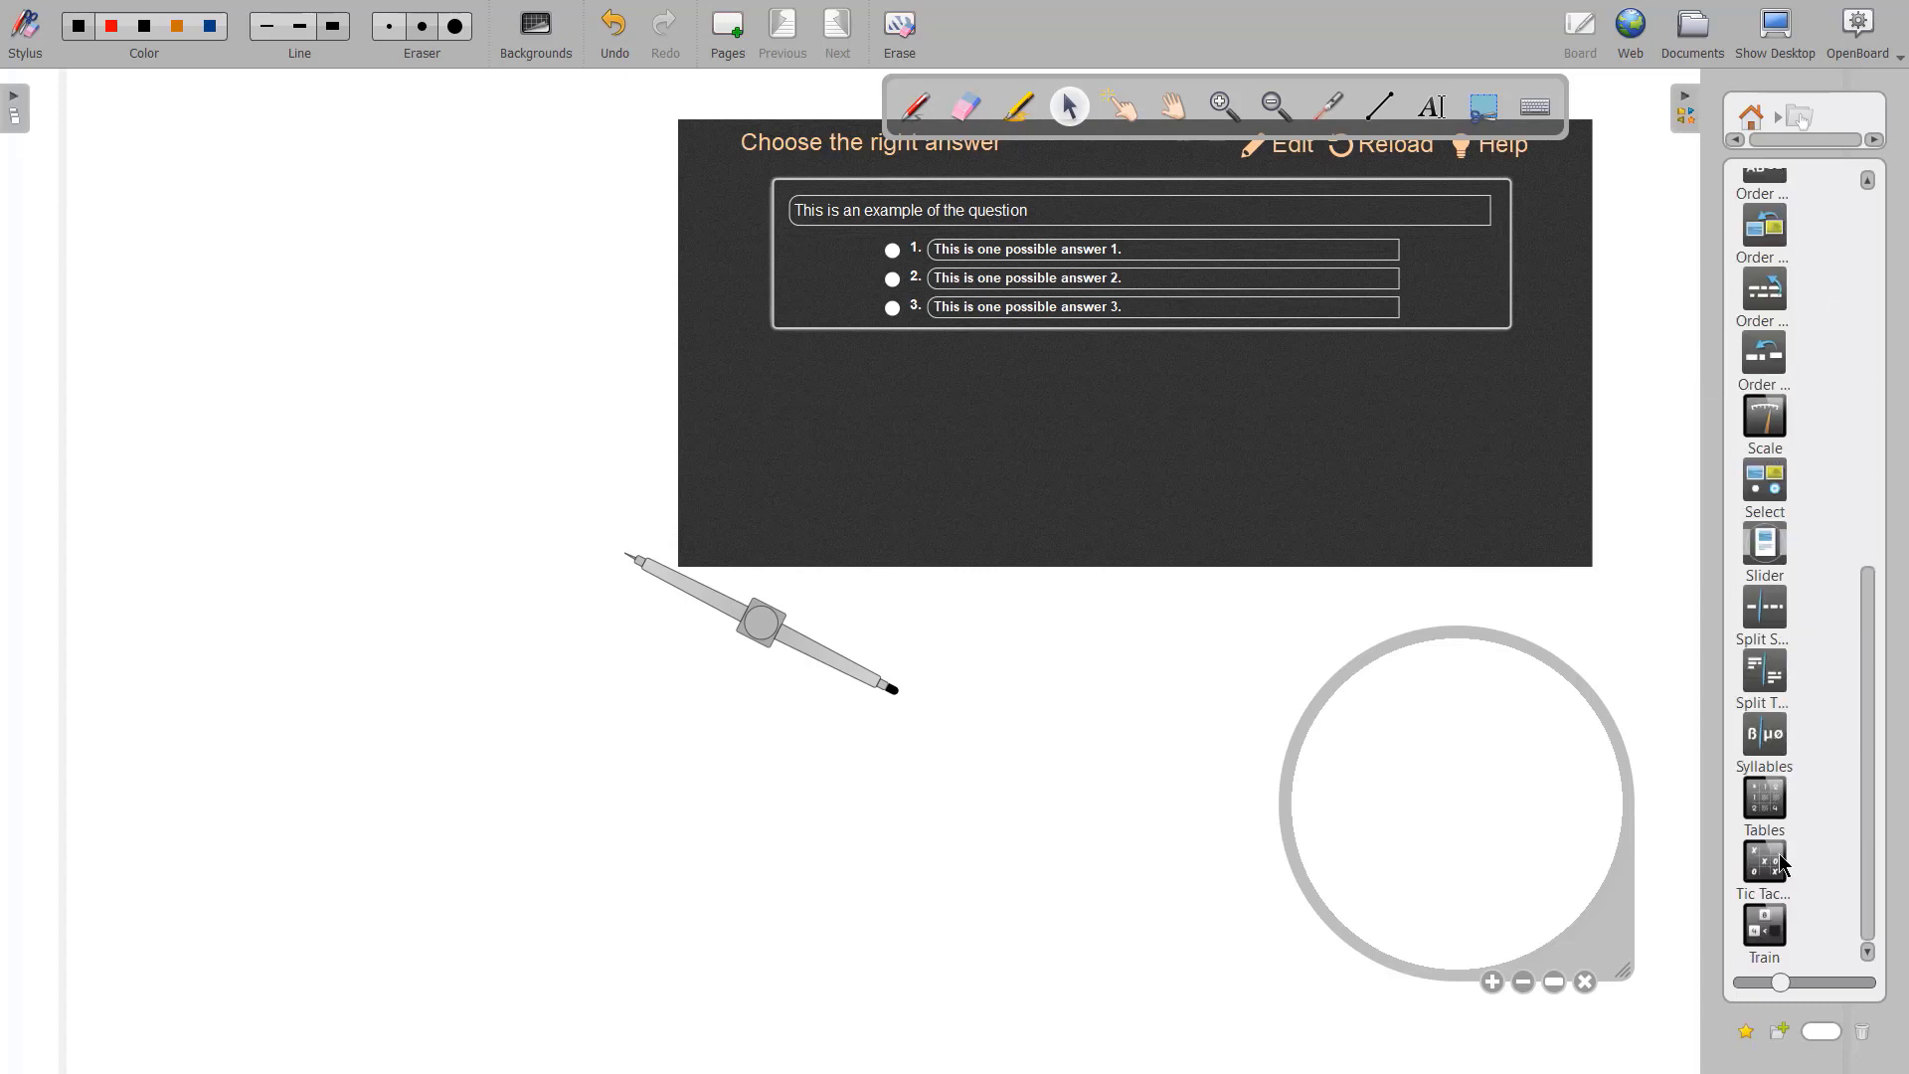
left_click_drag(1766, 798, 1299, 205)
left_click(1238, 118)
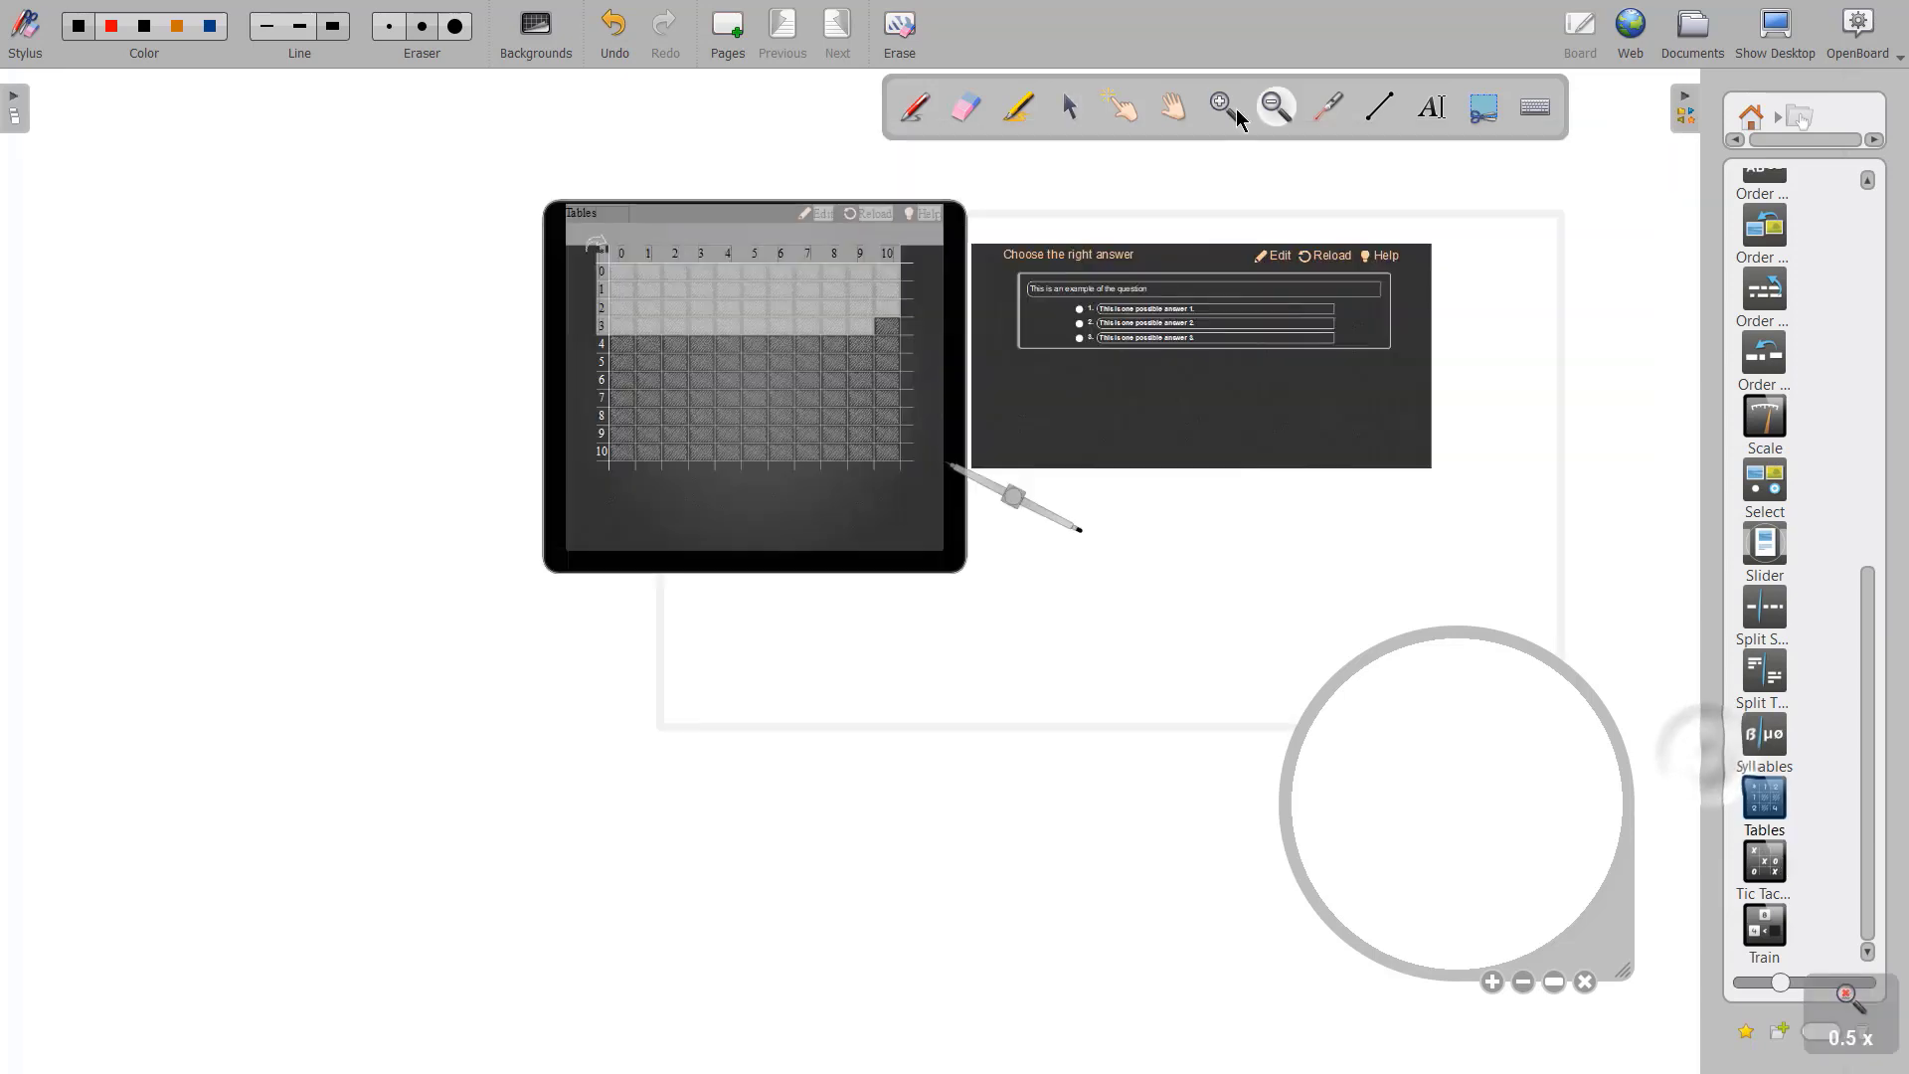
- Cycle through the pen and selection tools, then switch to desktop mode
left_click(917, 107)
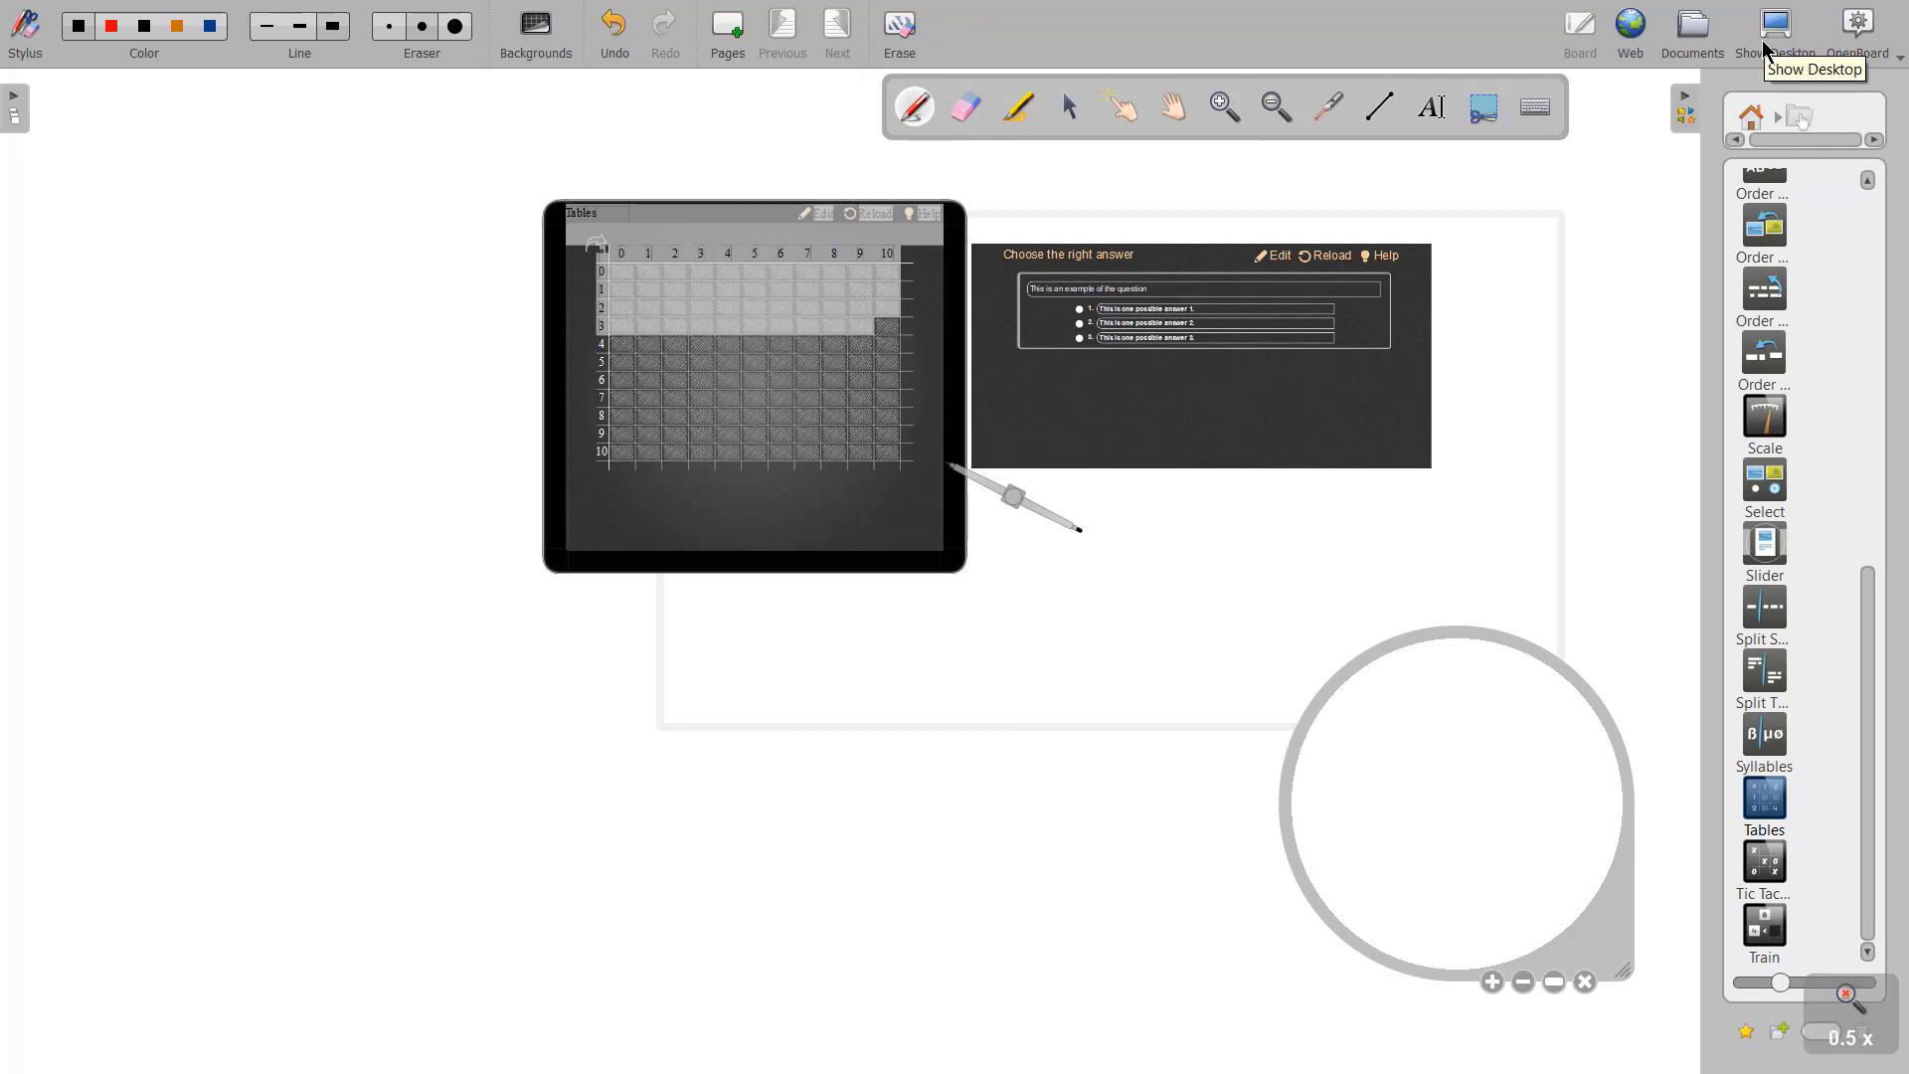
left_click(1069, 108)
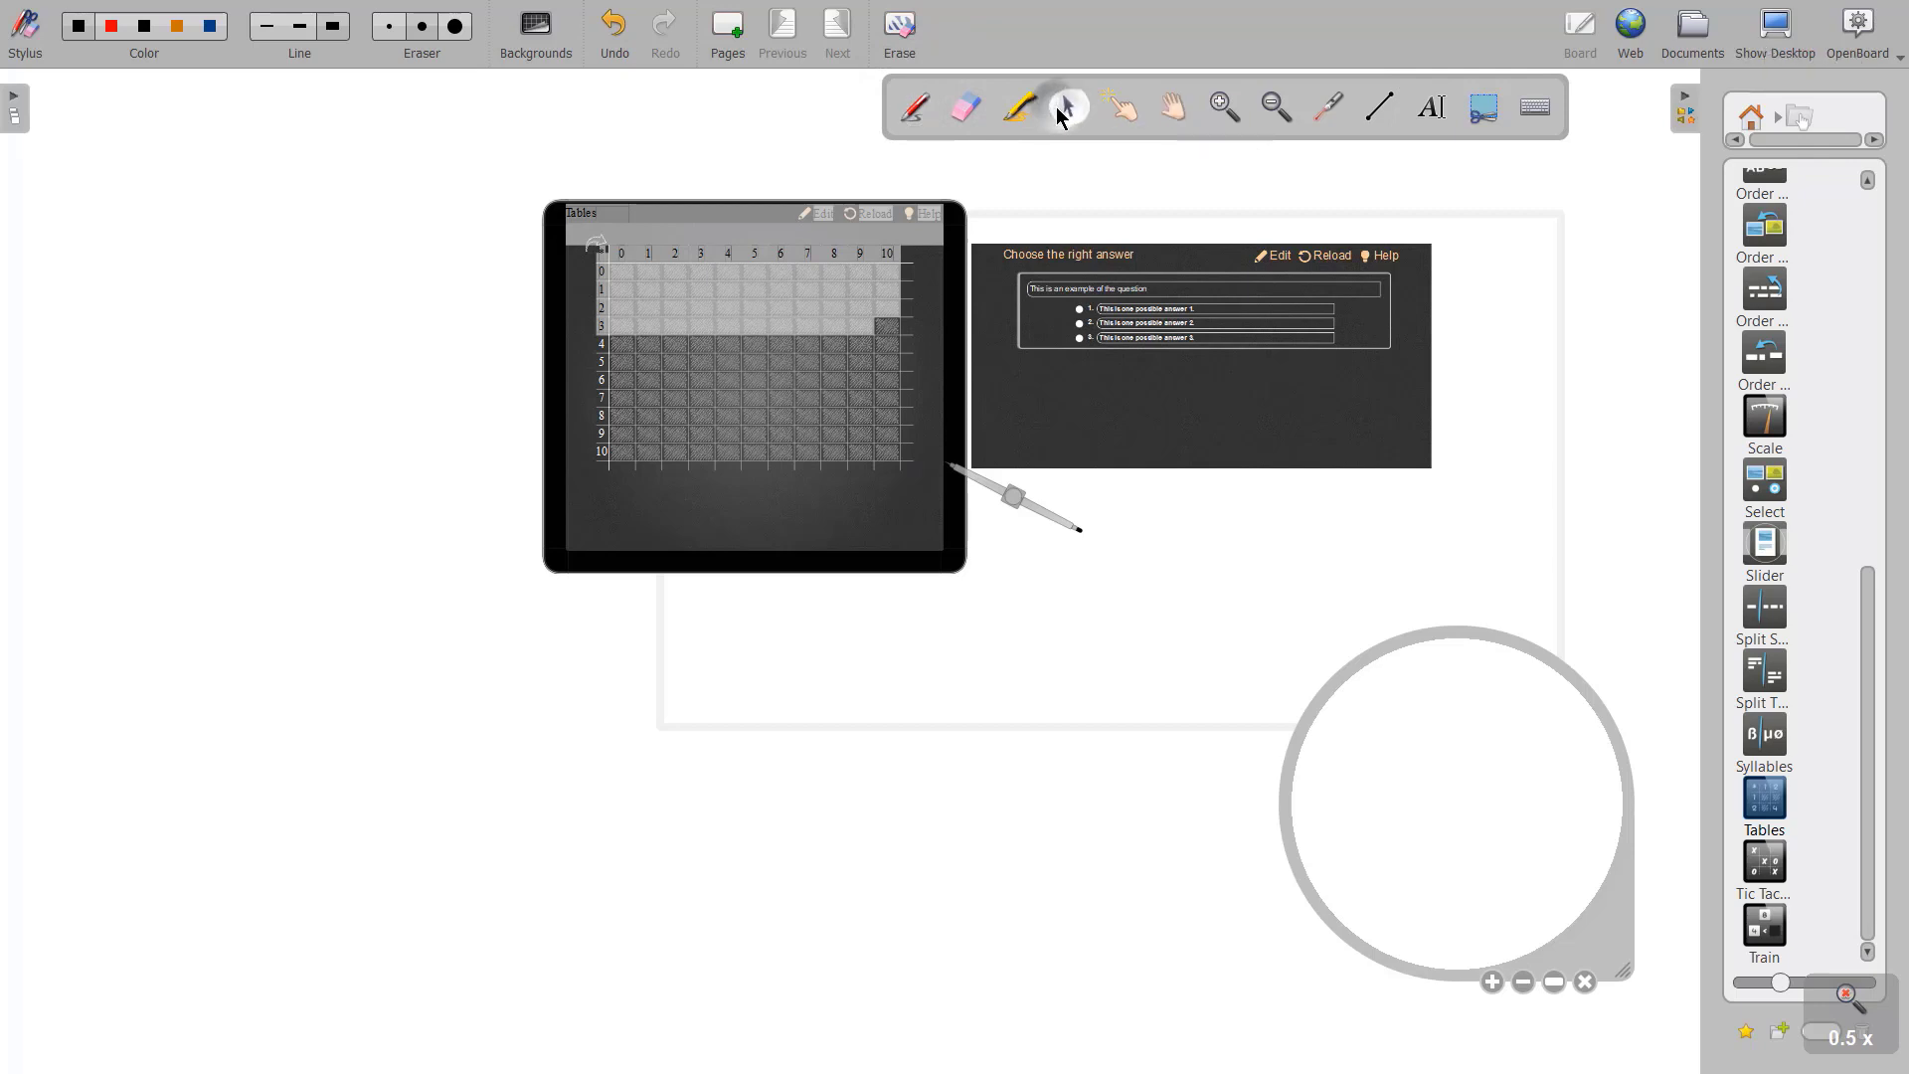
left_click(1770, 38)
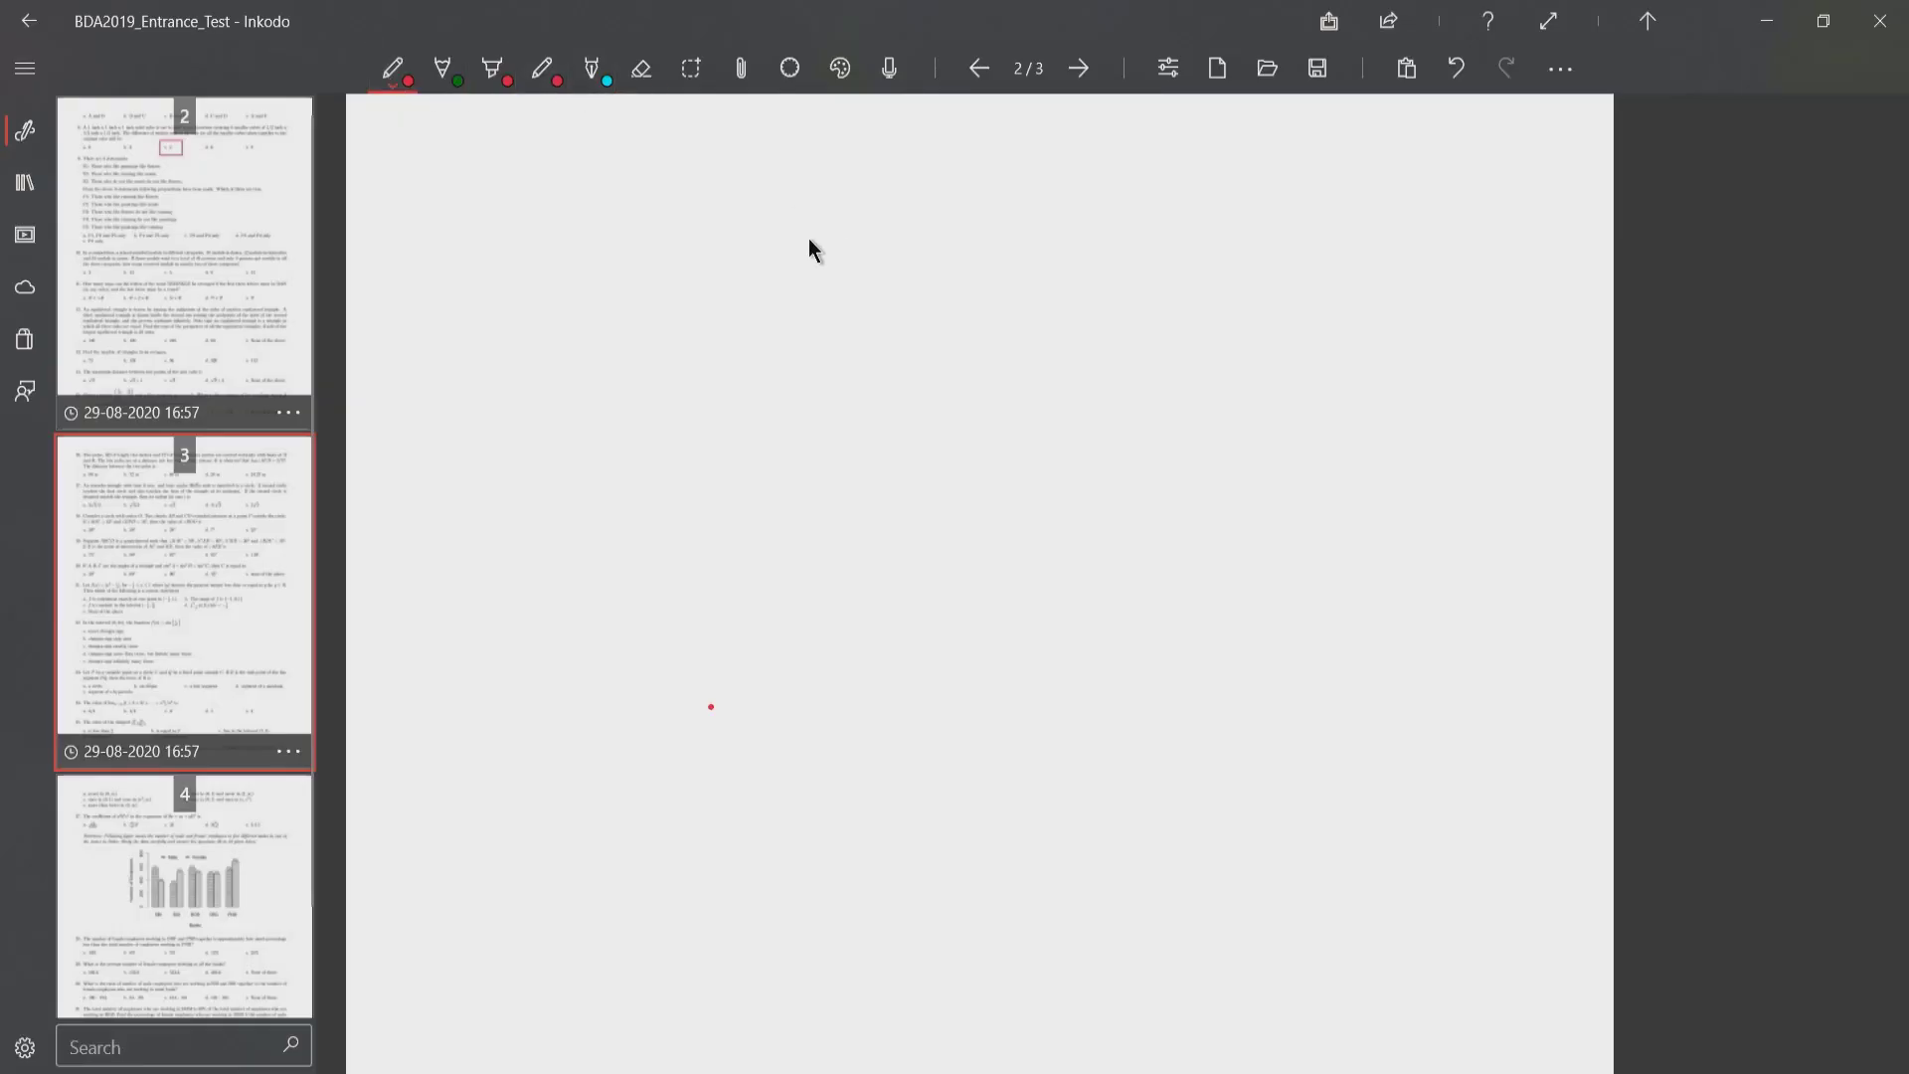
- Draw a red upward arrow, move the protractor lower right, then swap it for the ruler
left_click_drag(821, 277, 783, 116)
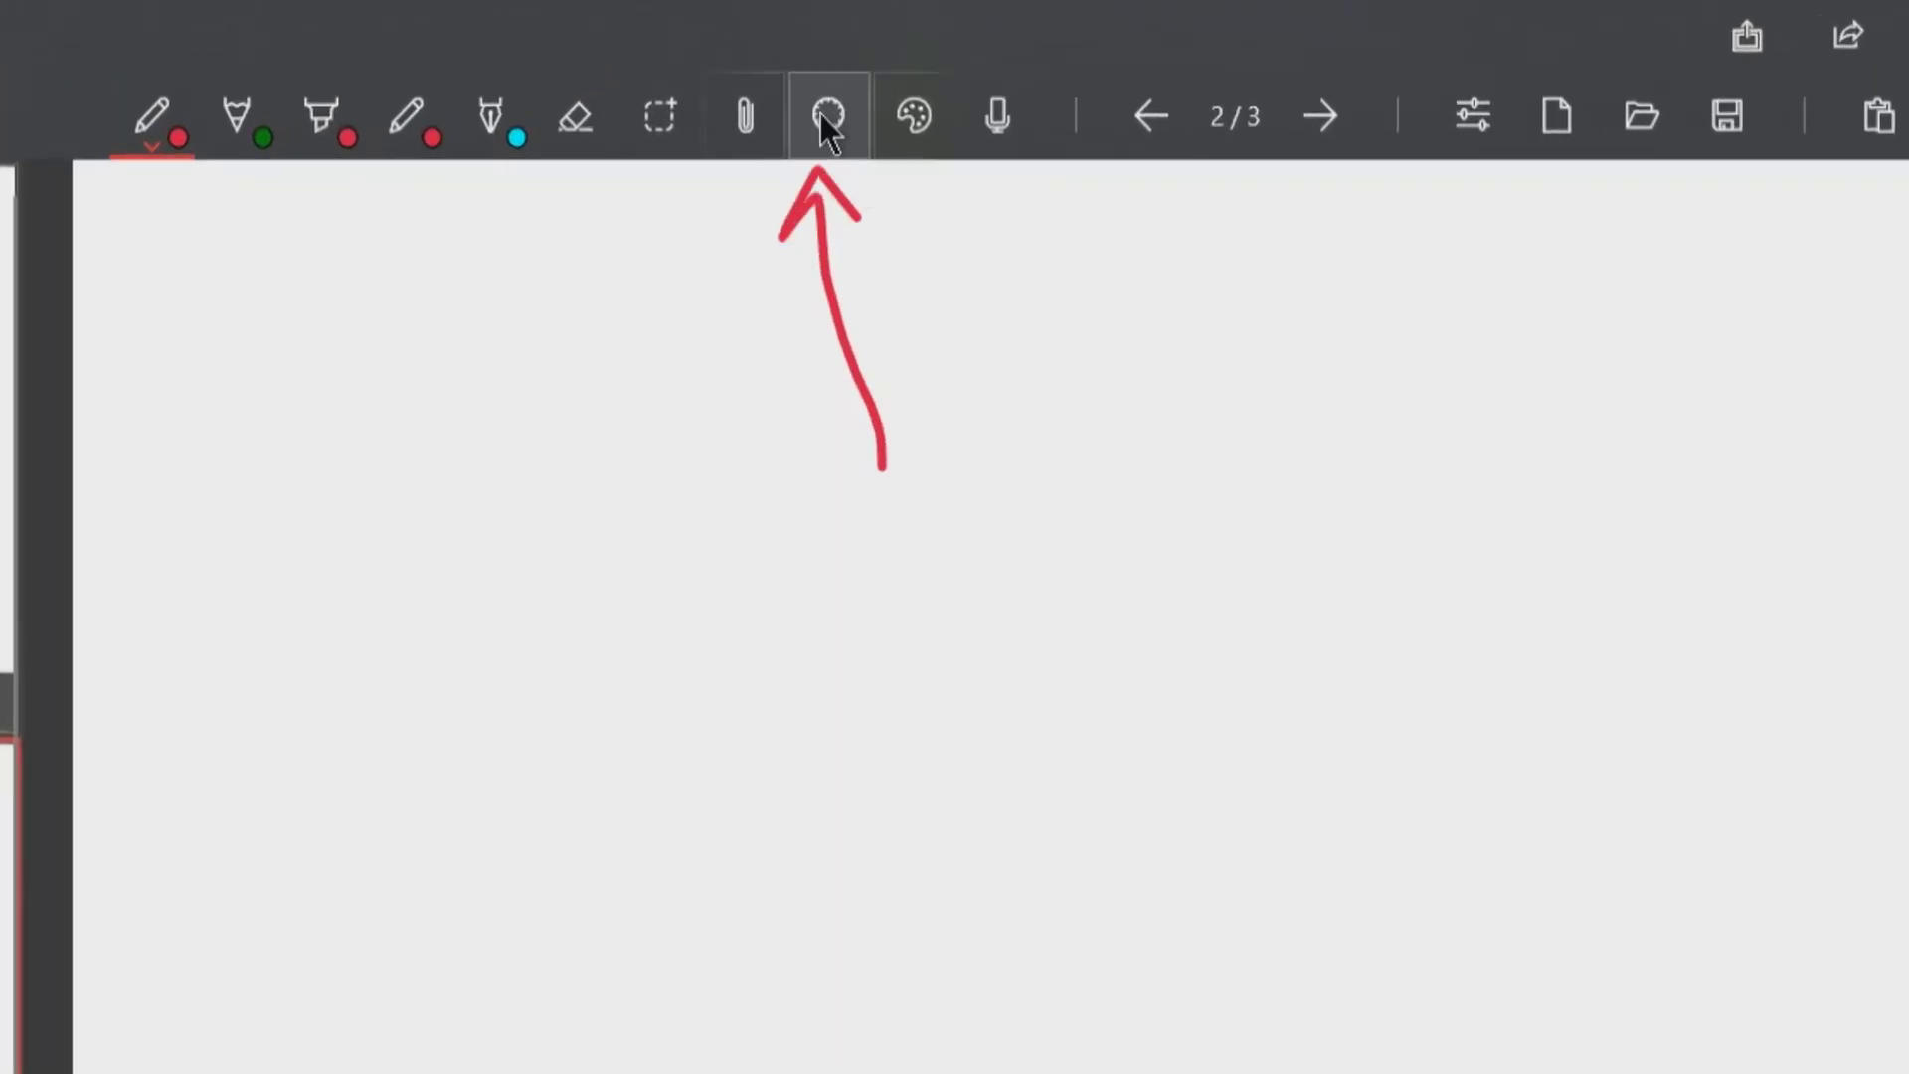
left_click(843, 128)
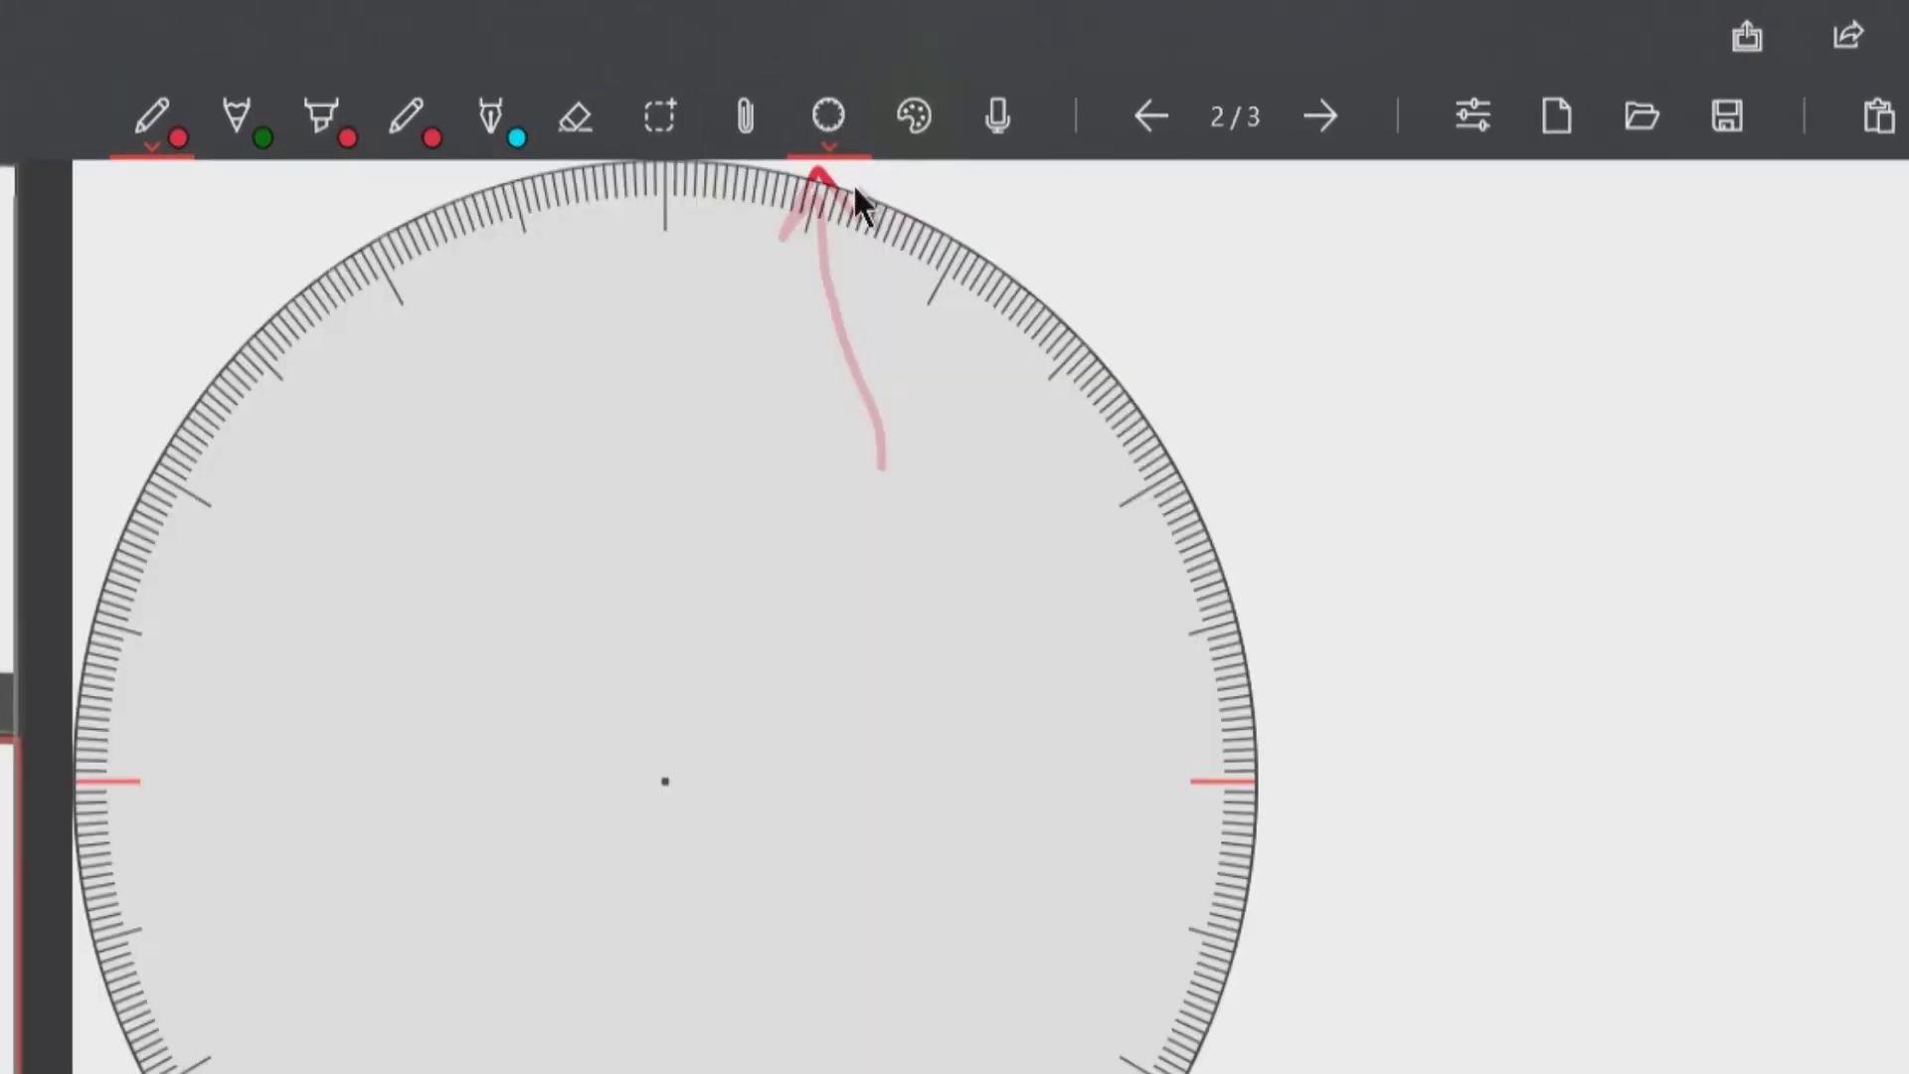
left_click_drag(673, 797, 767, 984)
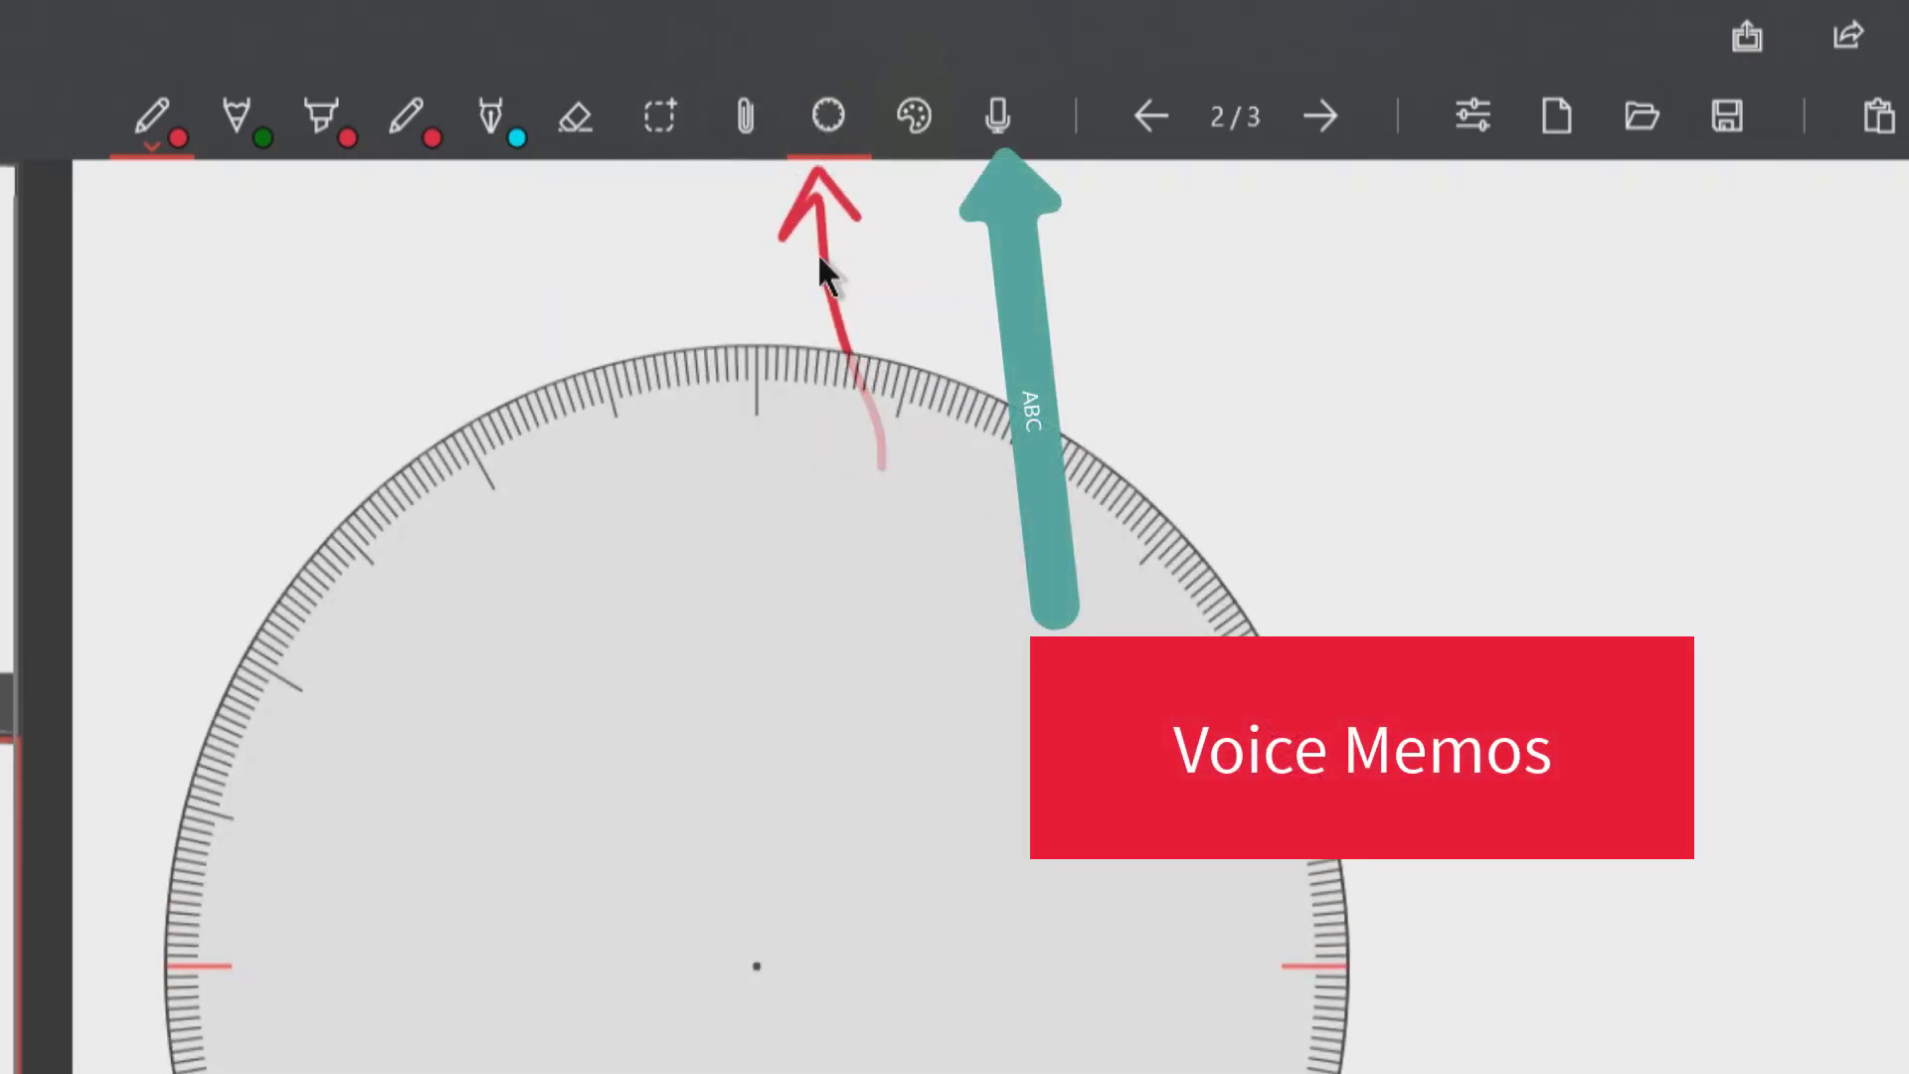
left_click(829, 149)
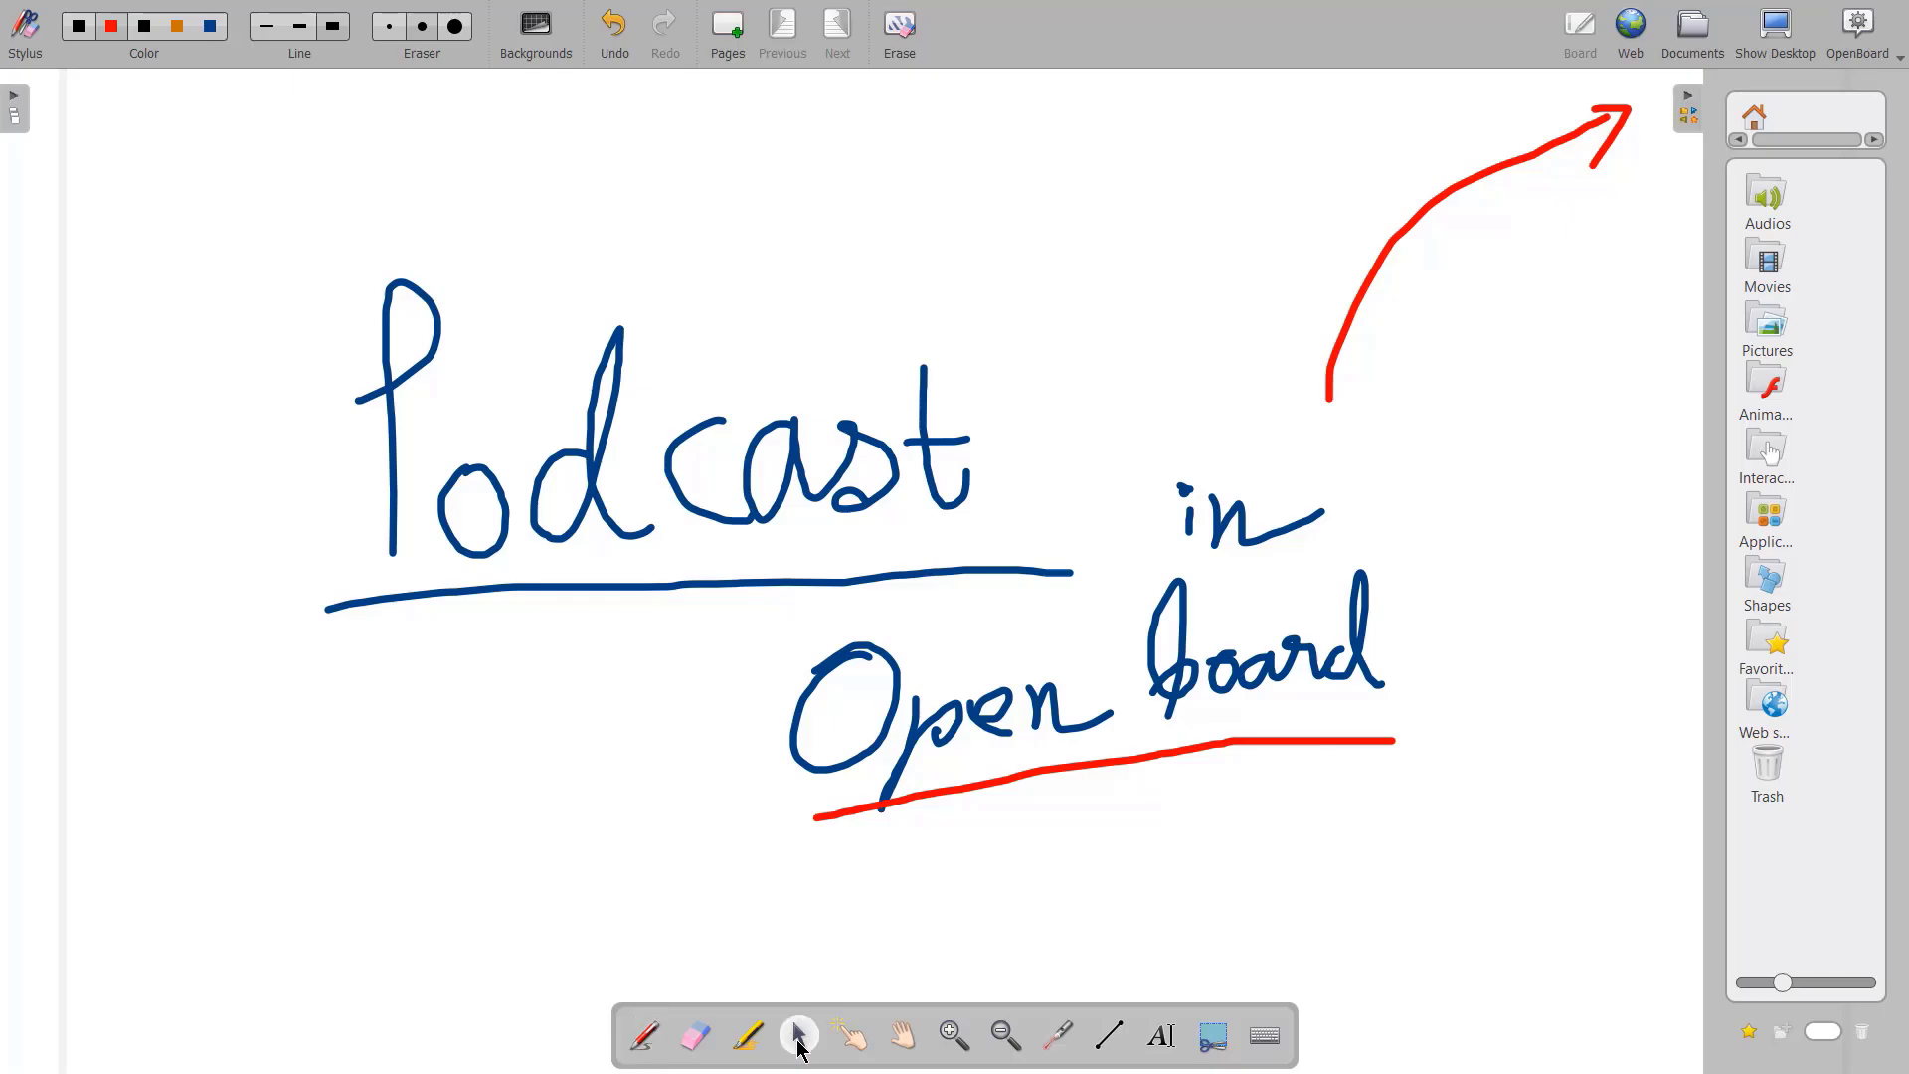
- Set the Podcast bar to Full size, start recording, and write Hello in red, underlined
left_click(1873, 53)
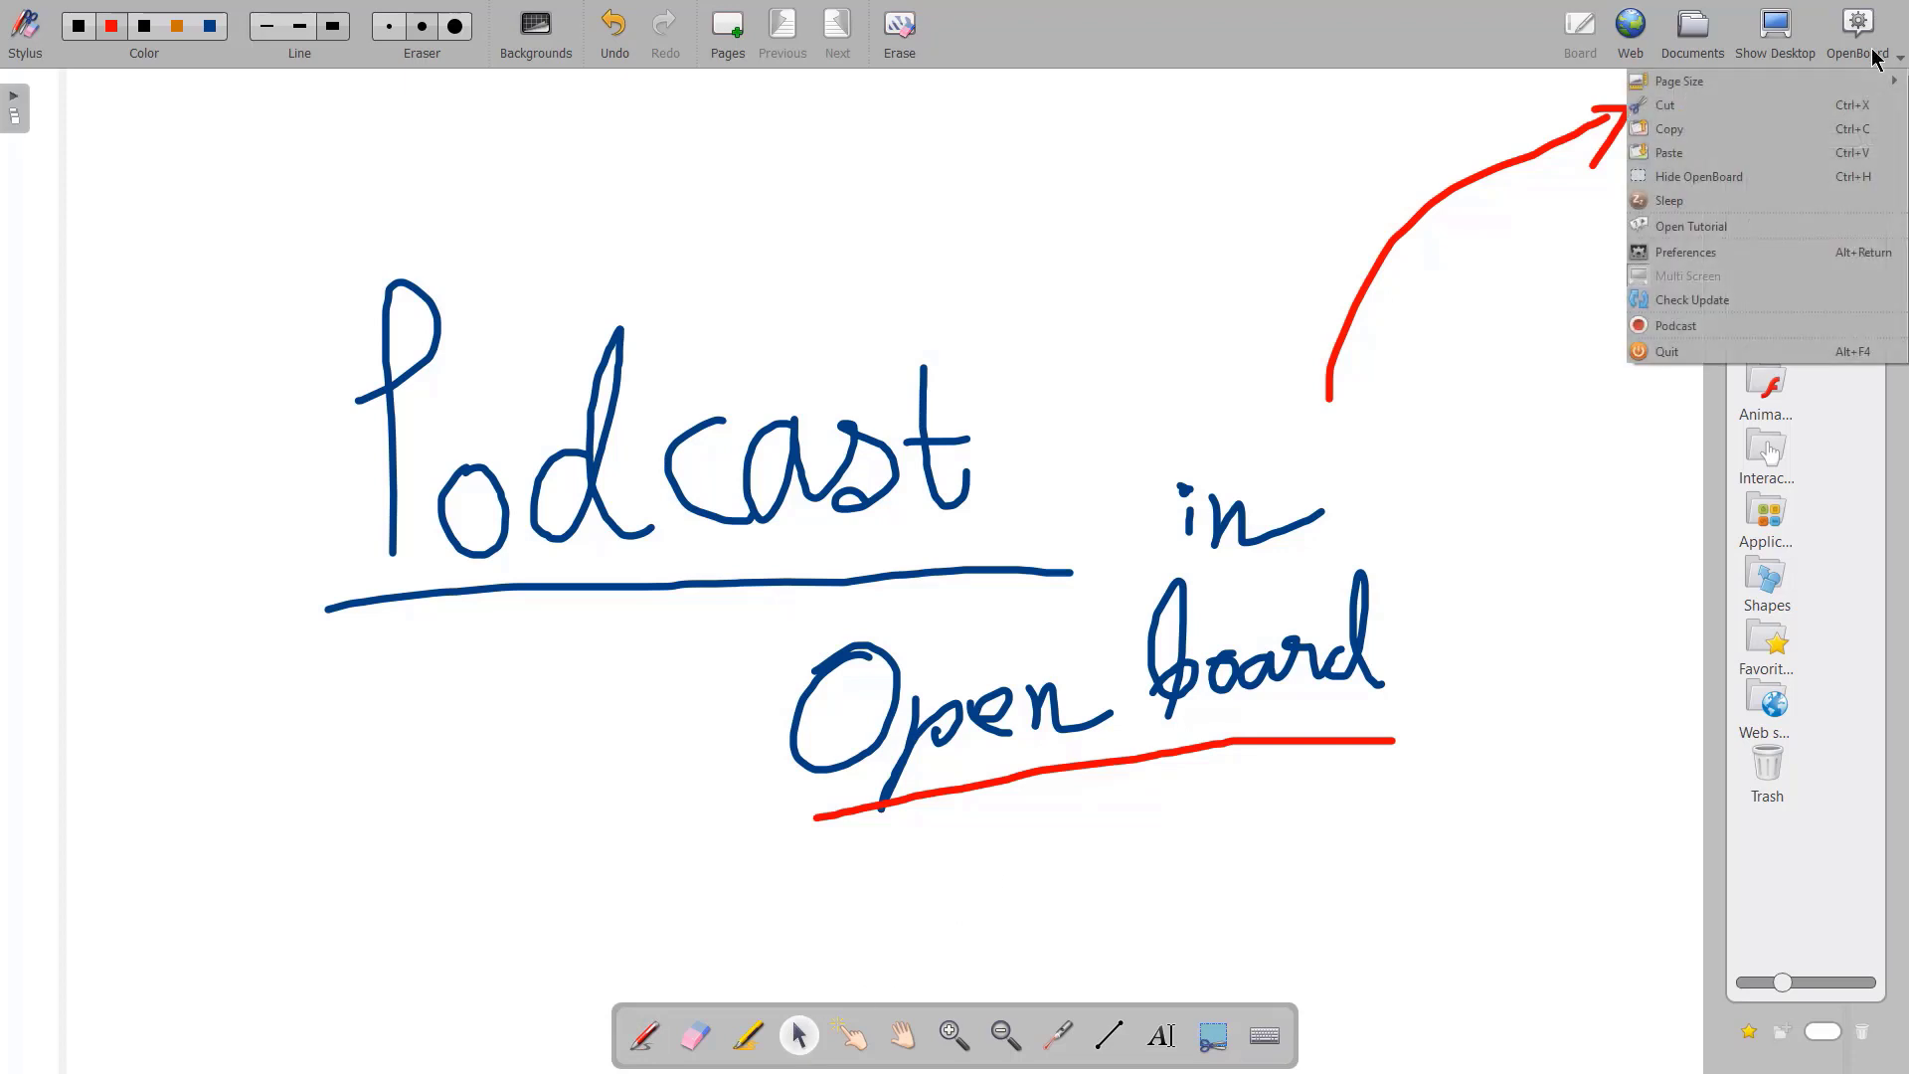
key("Down")
key("Down")
key("Down")
key("Down")
key("Down")
key("Down")
key("Down")
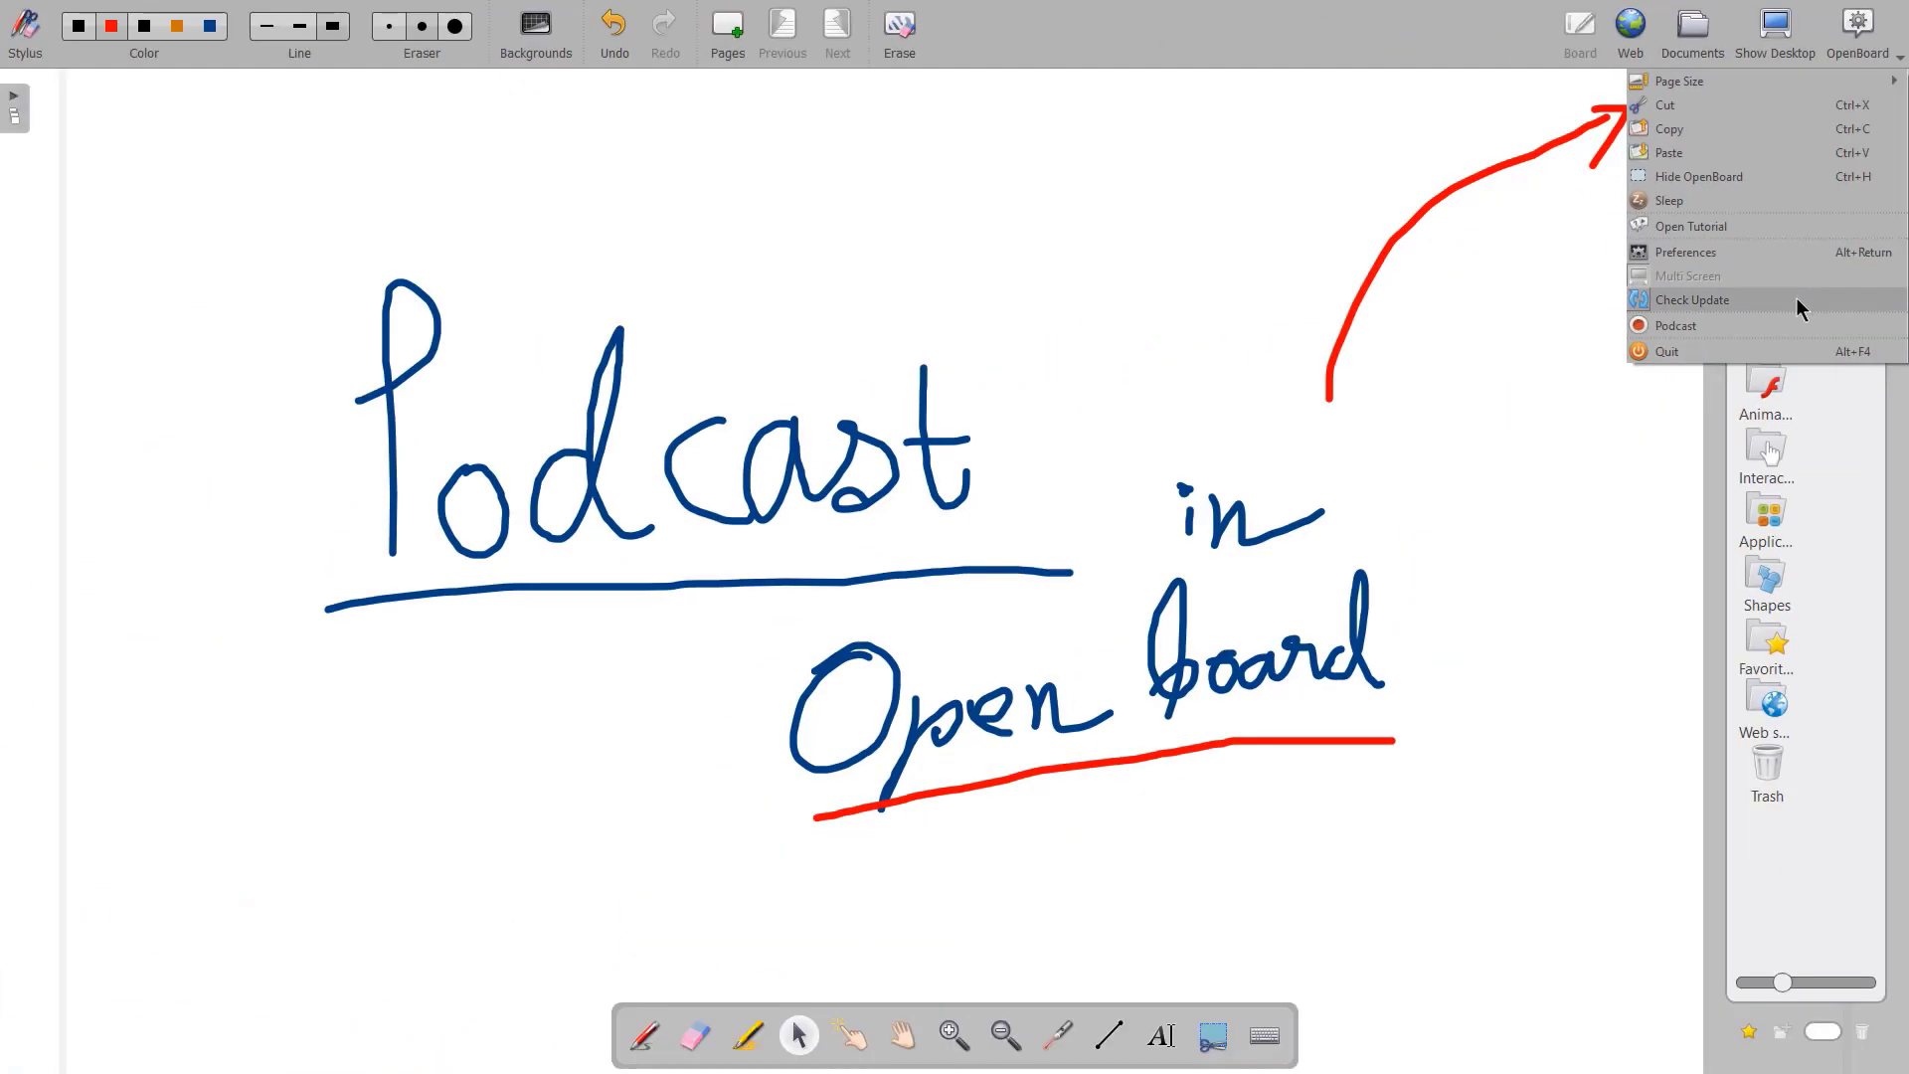
left_click(1660, 711)
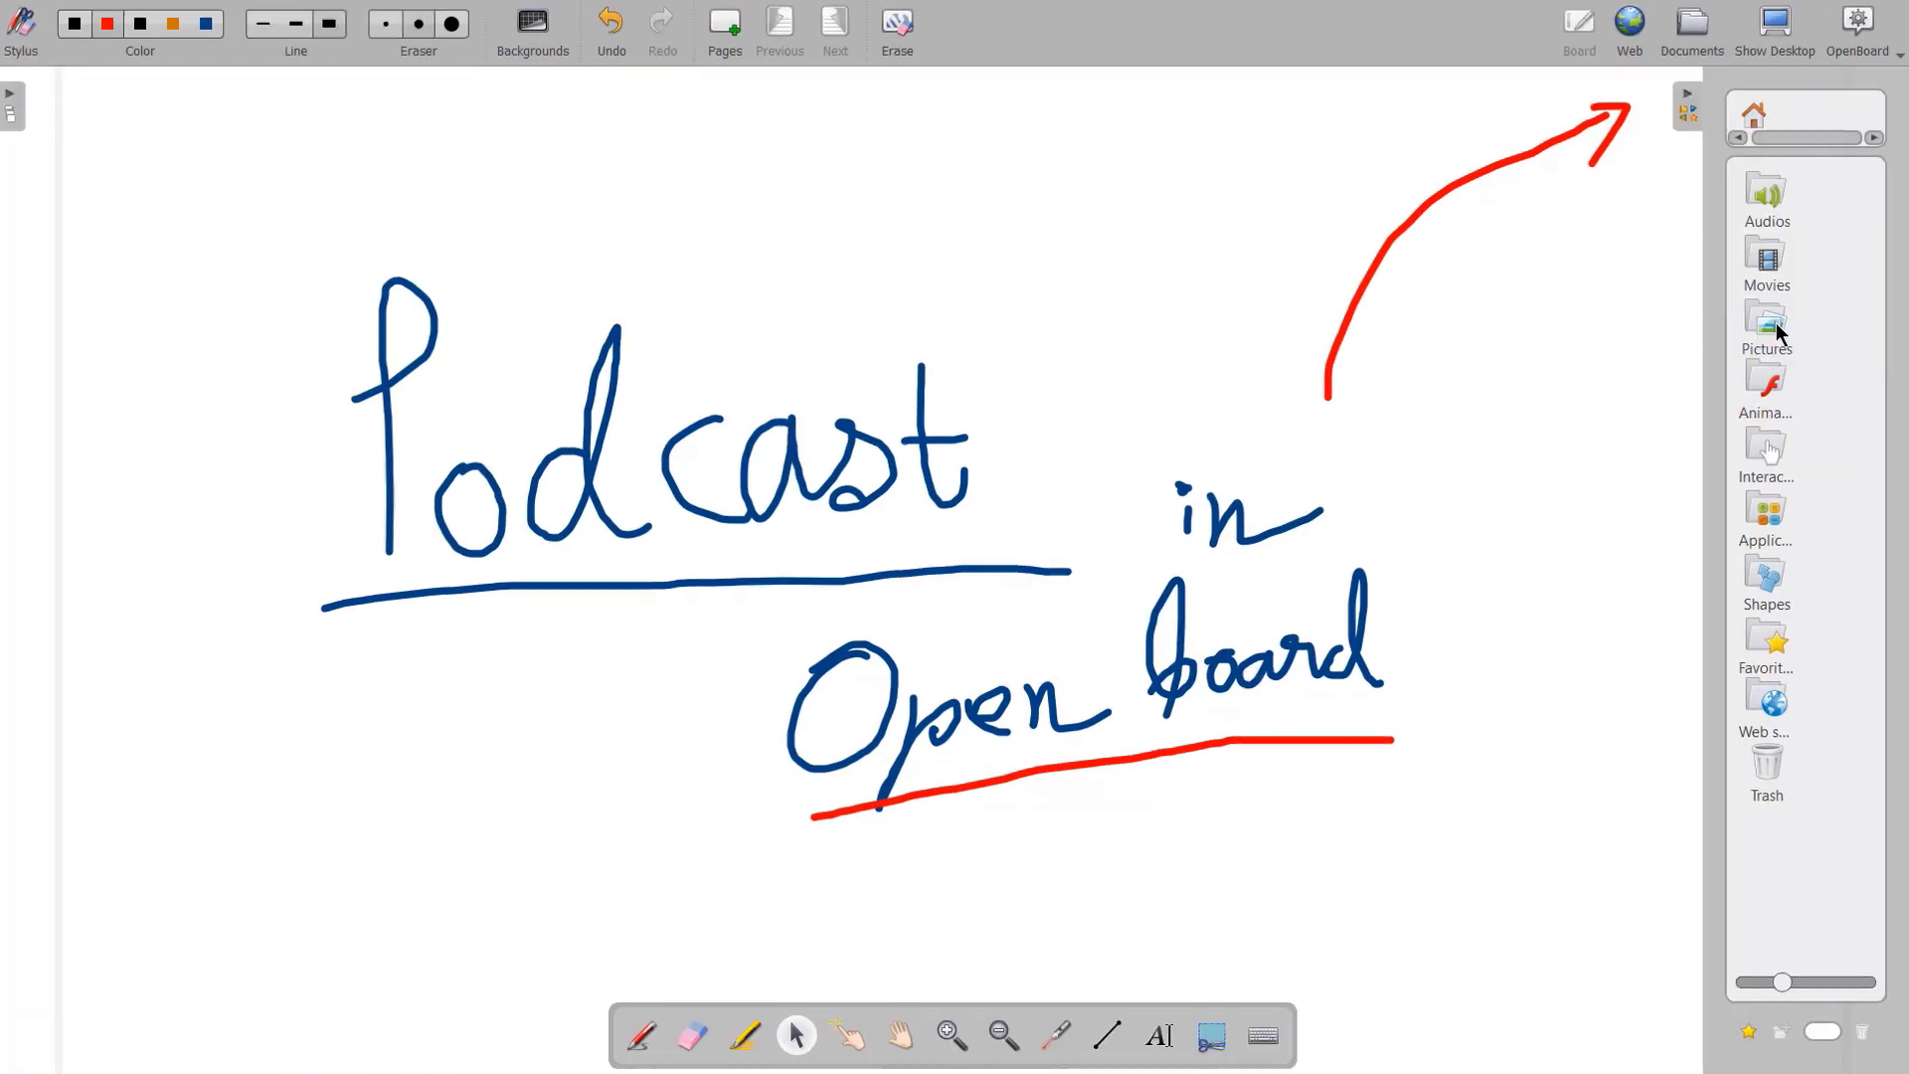
left_click(1056, 996)
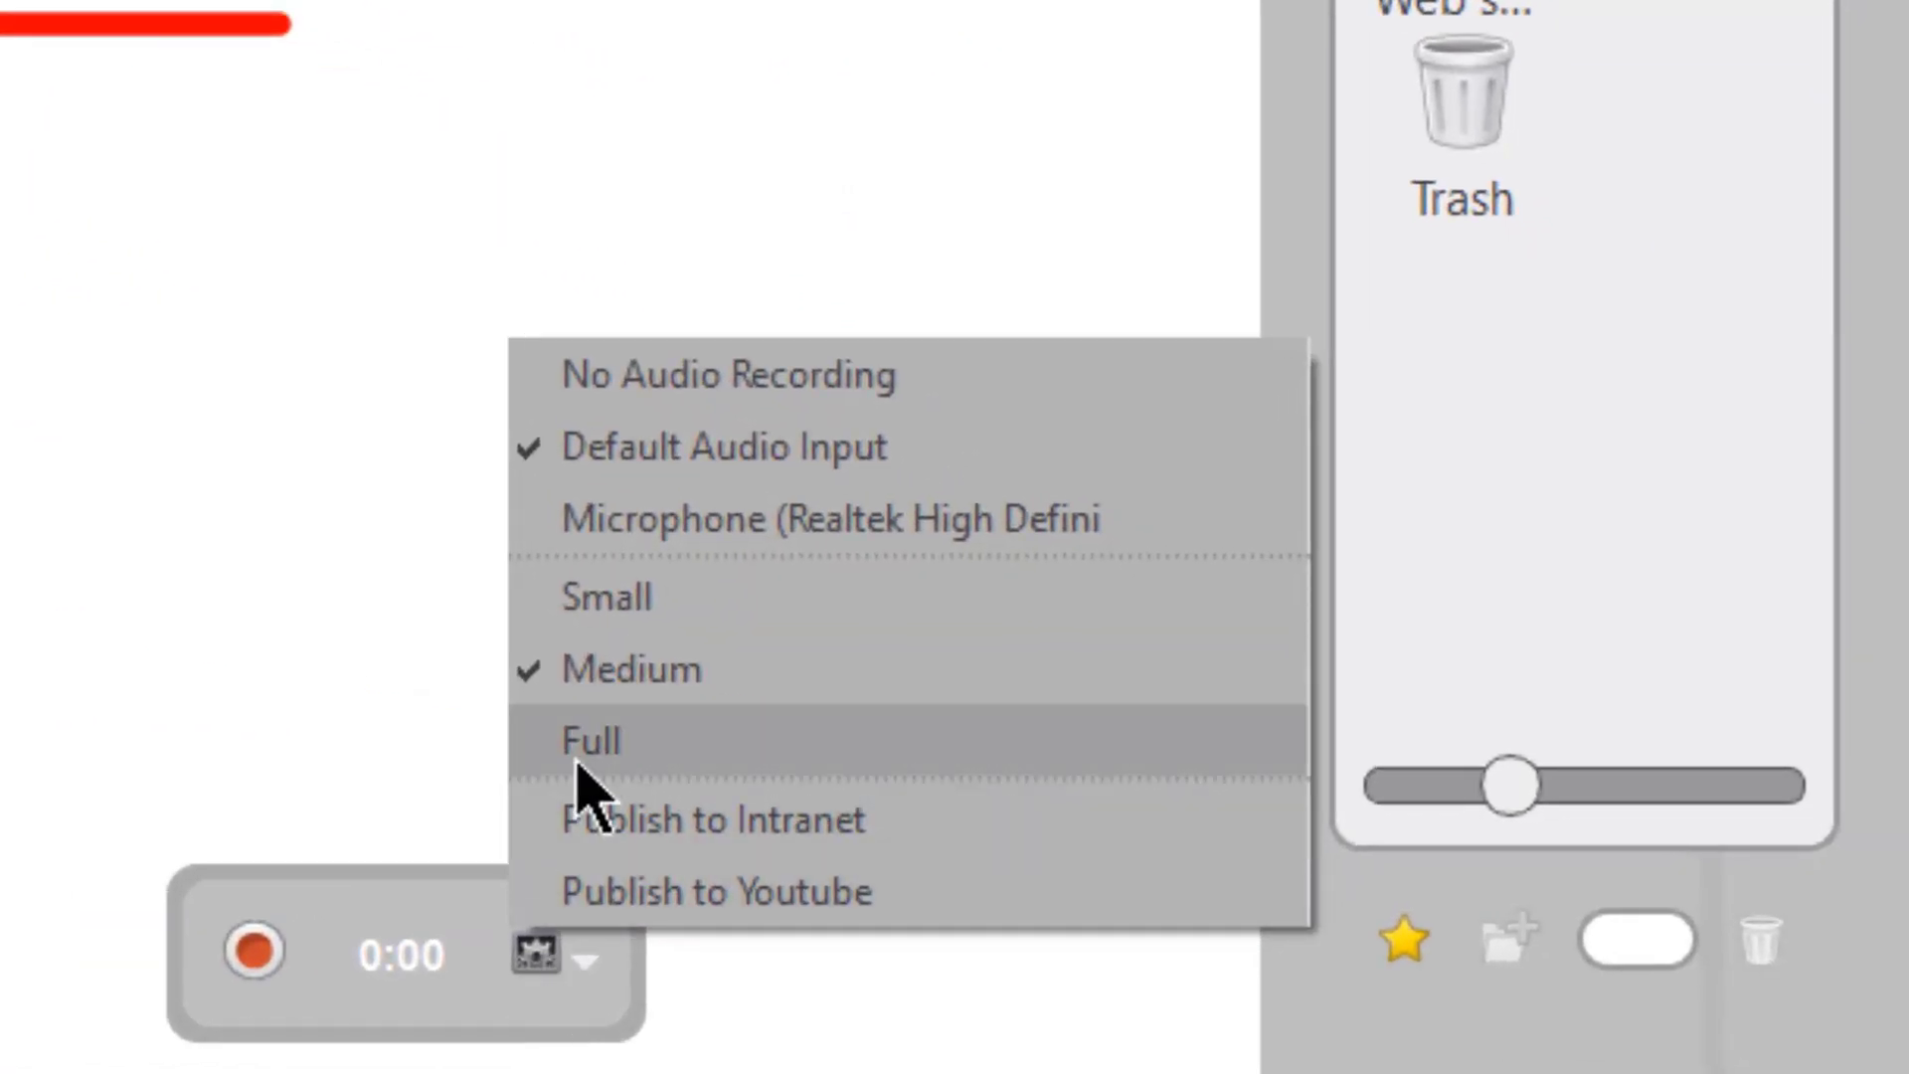
left_click(576, 761)
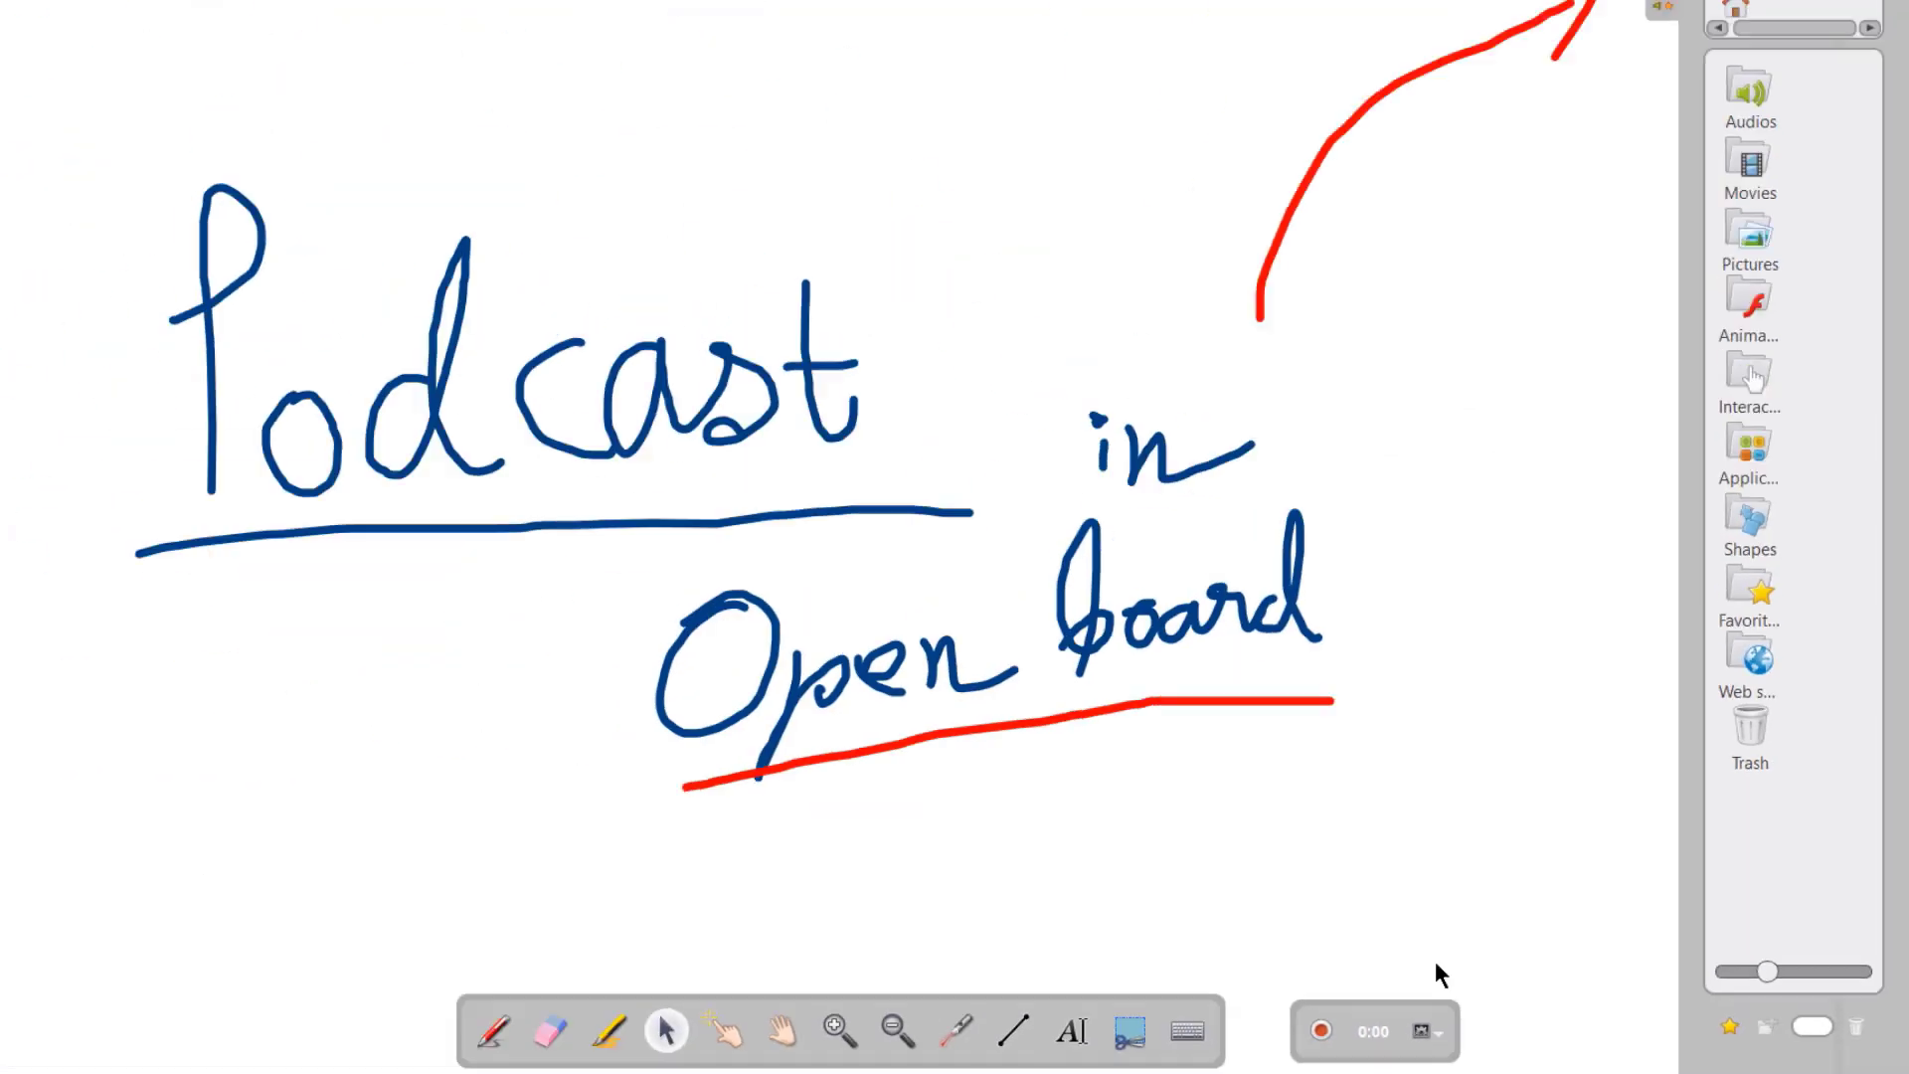
left_click(1321, 1031)
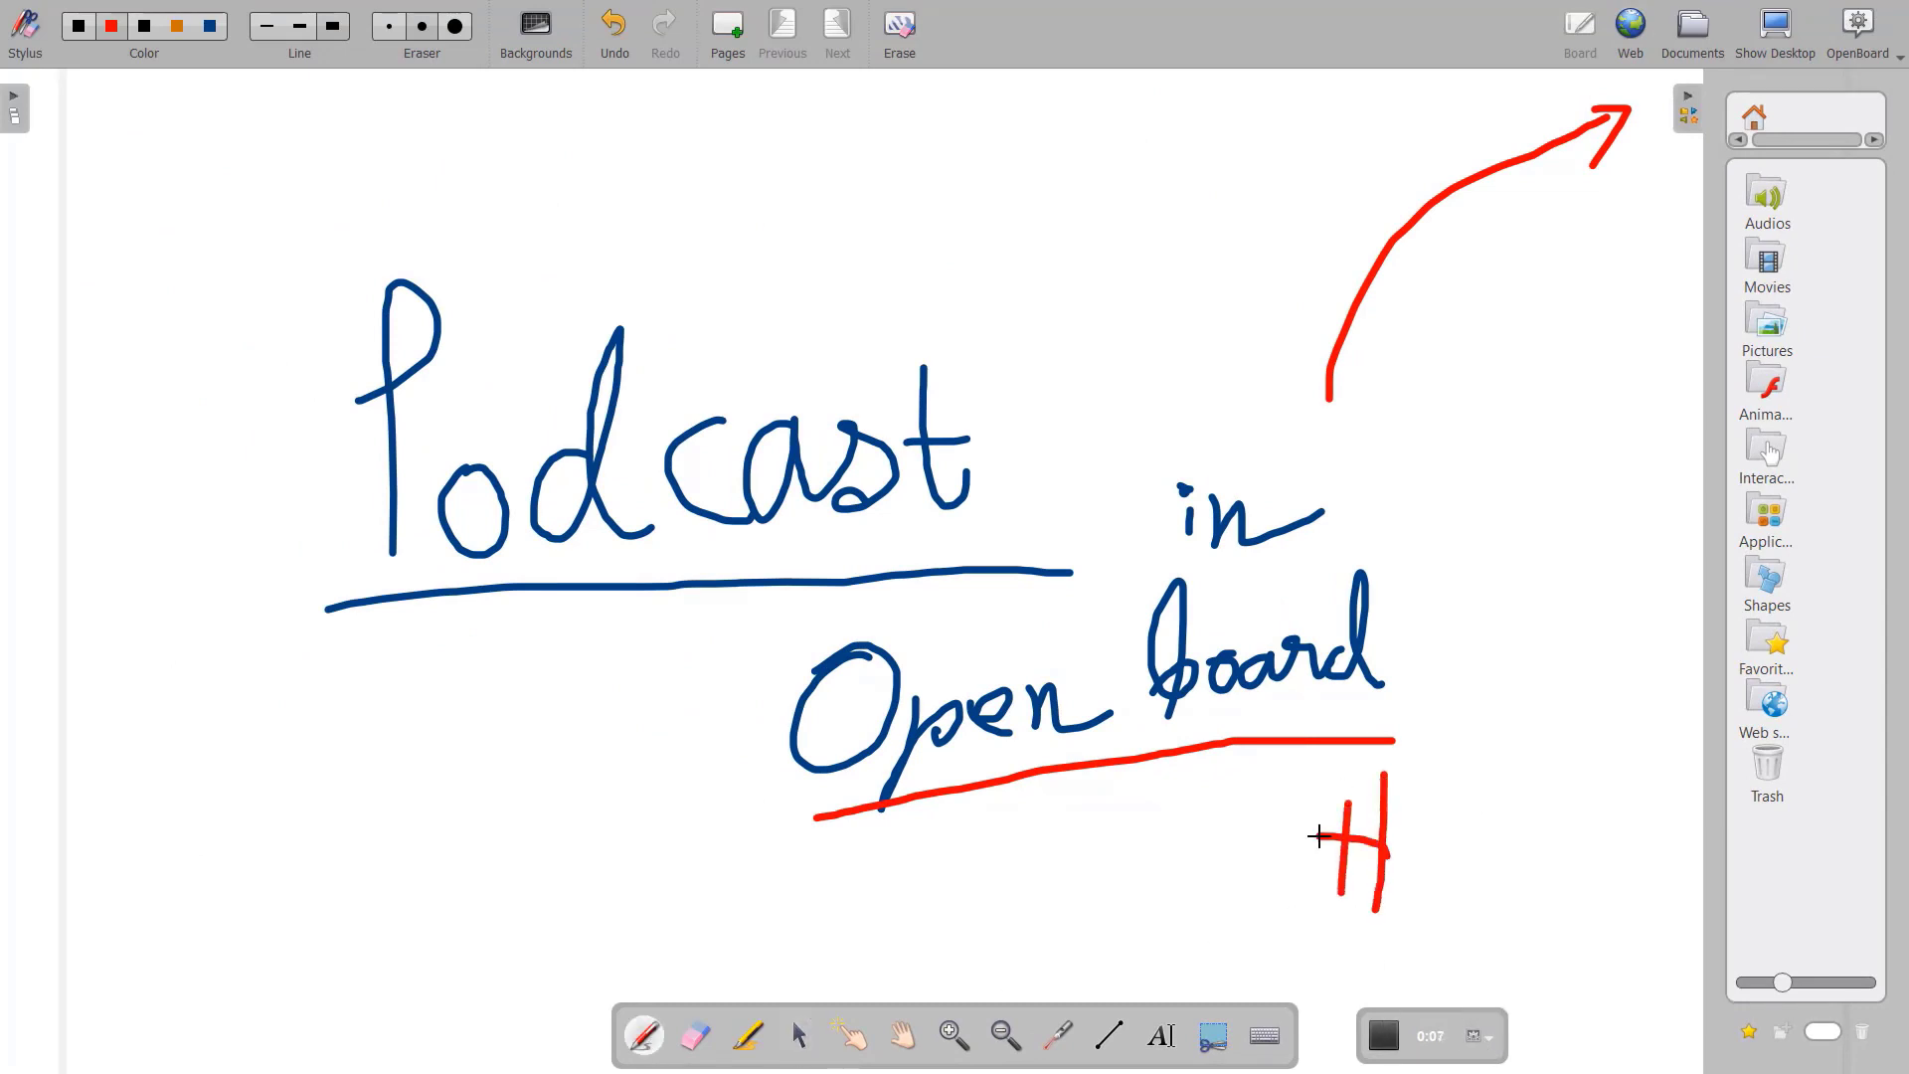
mouse_move(1389, 847)
left_mouse_down()
mouse_move(1479, 886)
mouse_move(1583, 879)
mouse_move(1186, 942)
left_mouse_up()
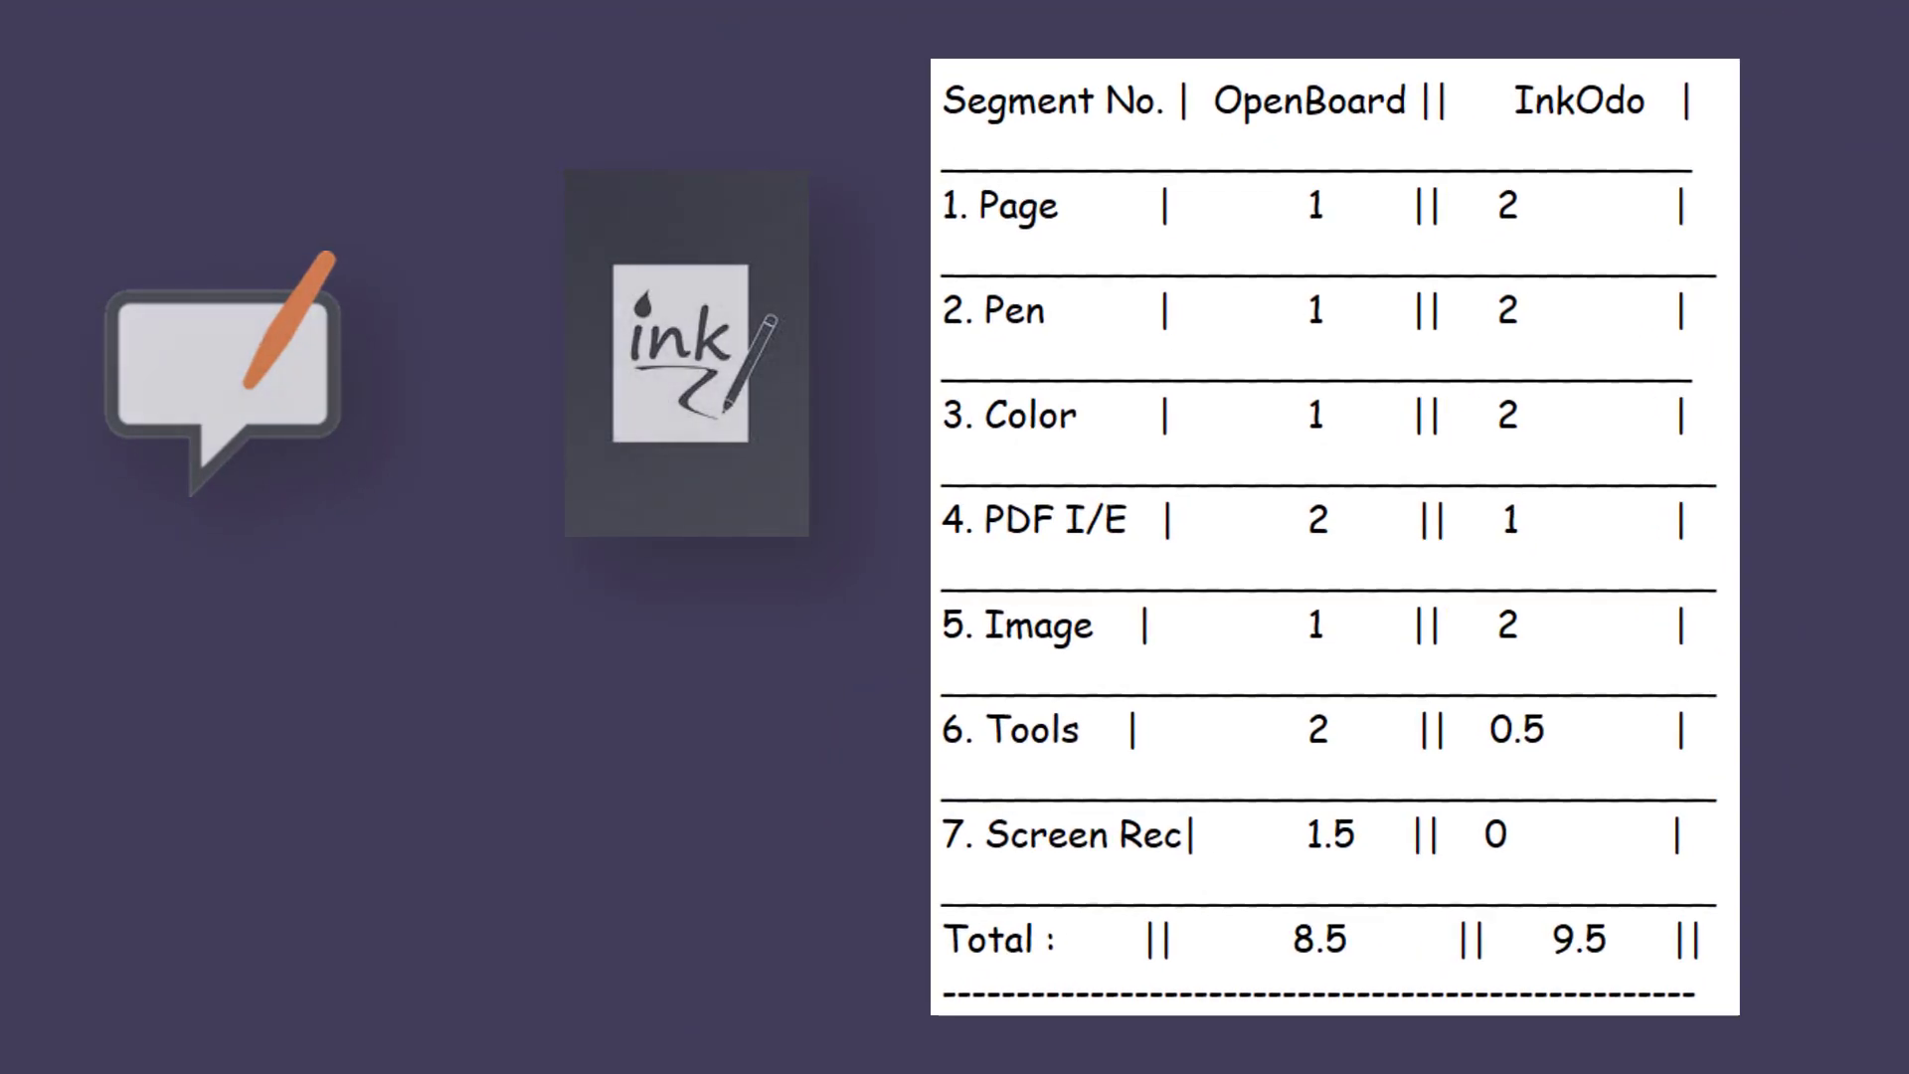